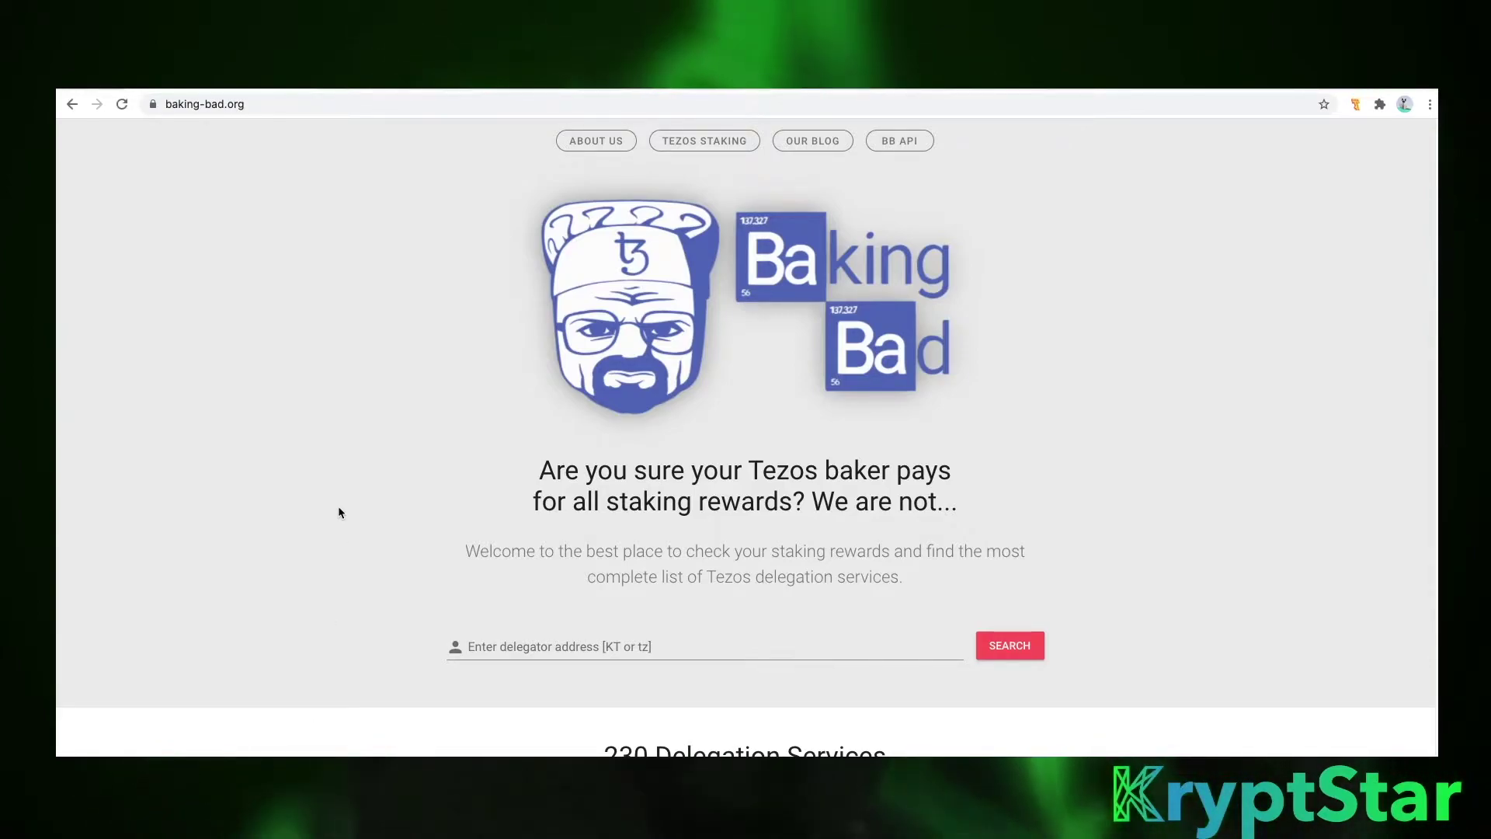
Scroll Baking Bad's home page down to the table of 230 delegation services and its filters
scroll(338, 511, "down", 5)
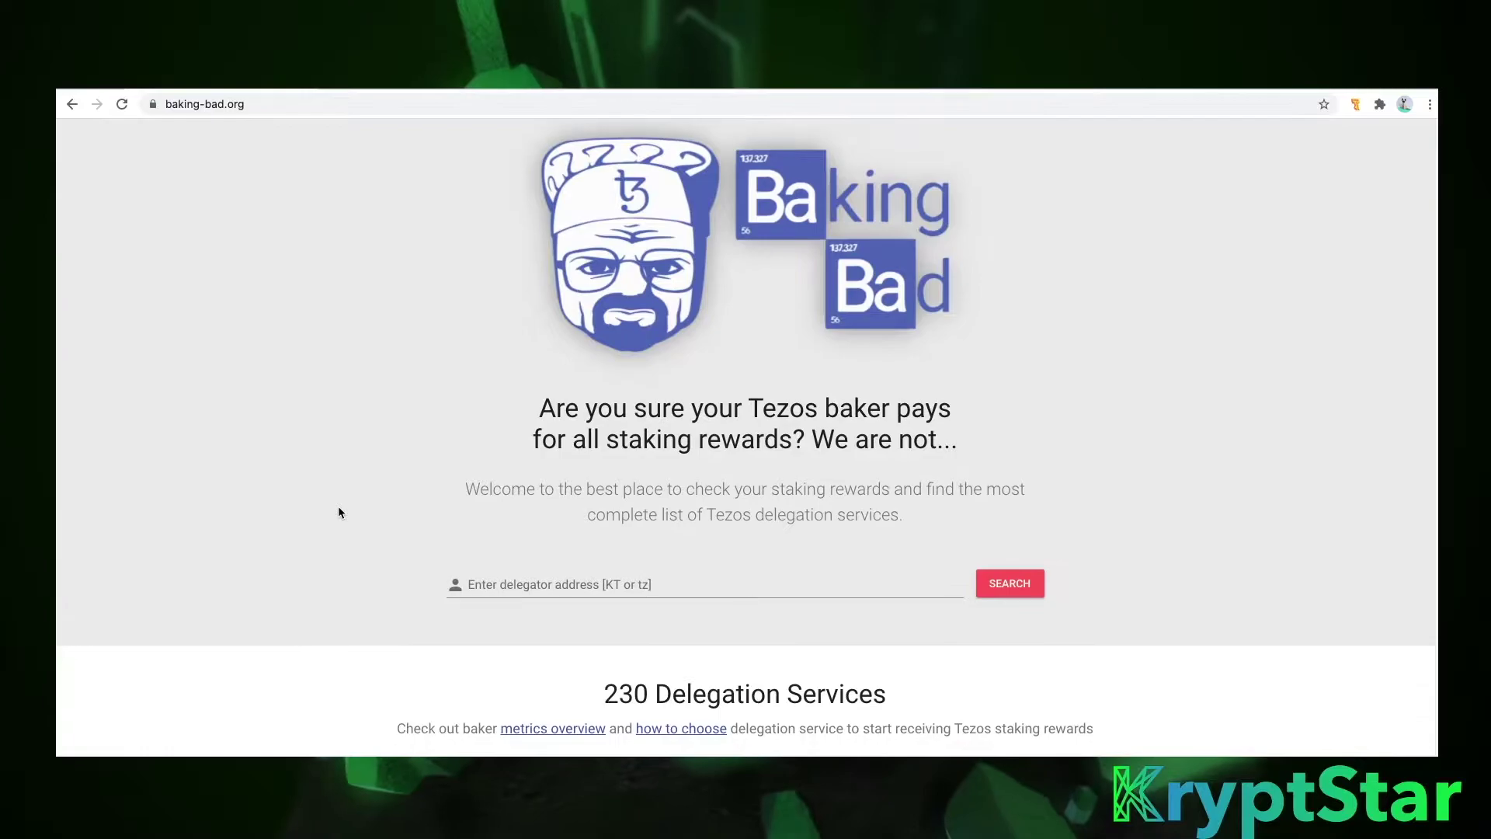
scroll(339, 511, "down", 3)
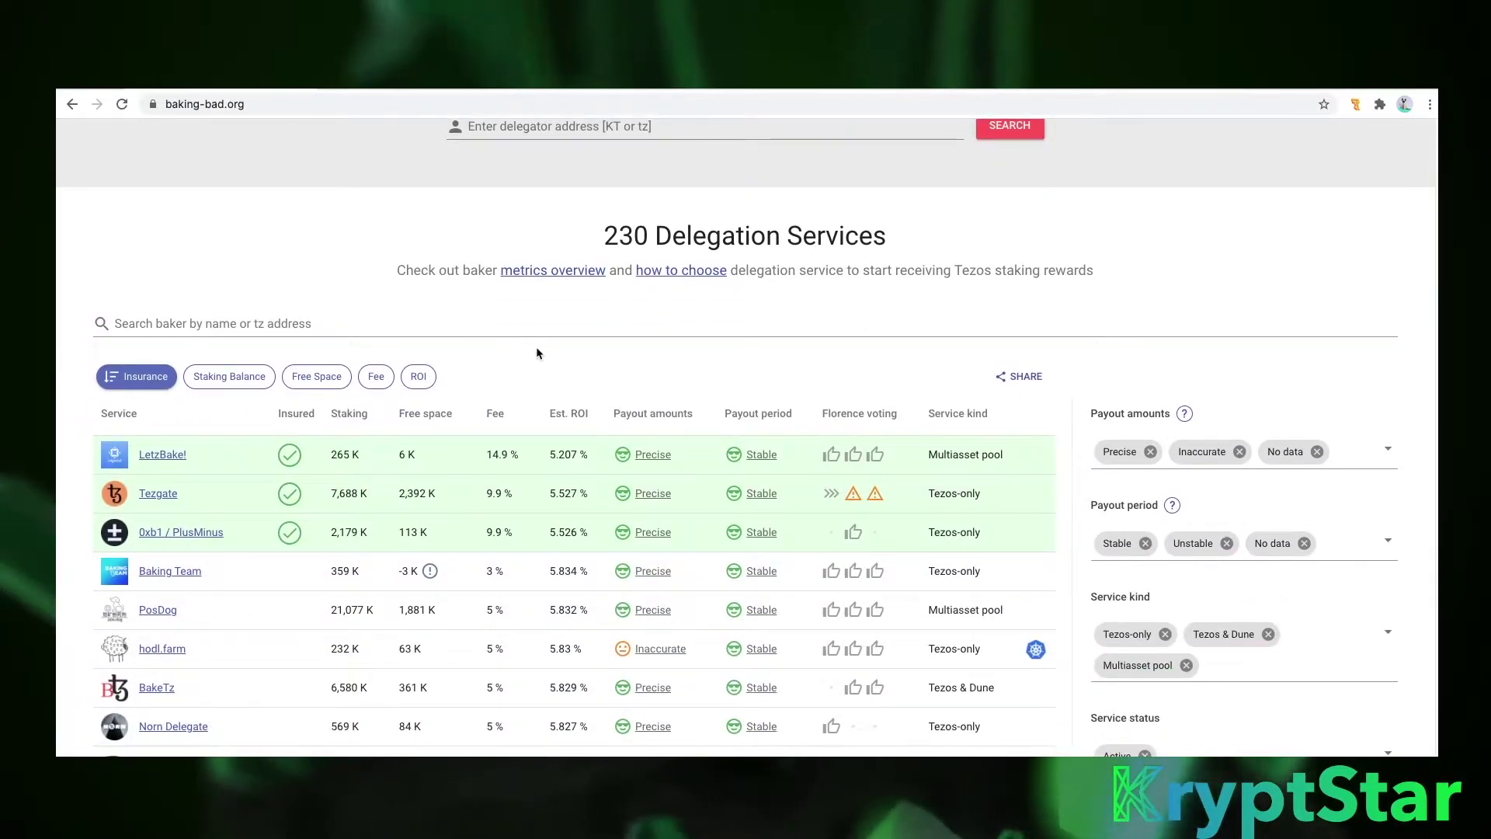
scroll(556, 344, "down", 3)
scroll(556, 341, "up", 2)
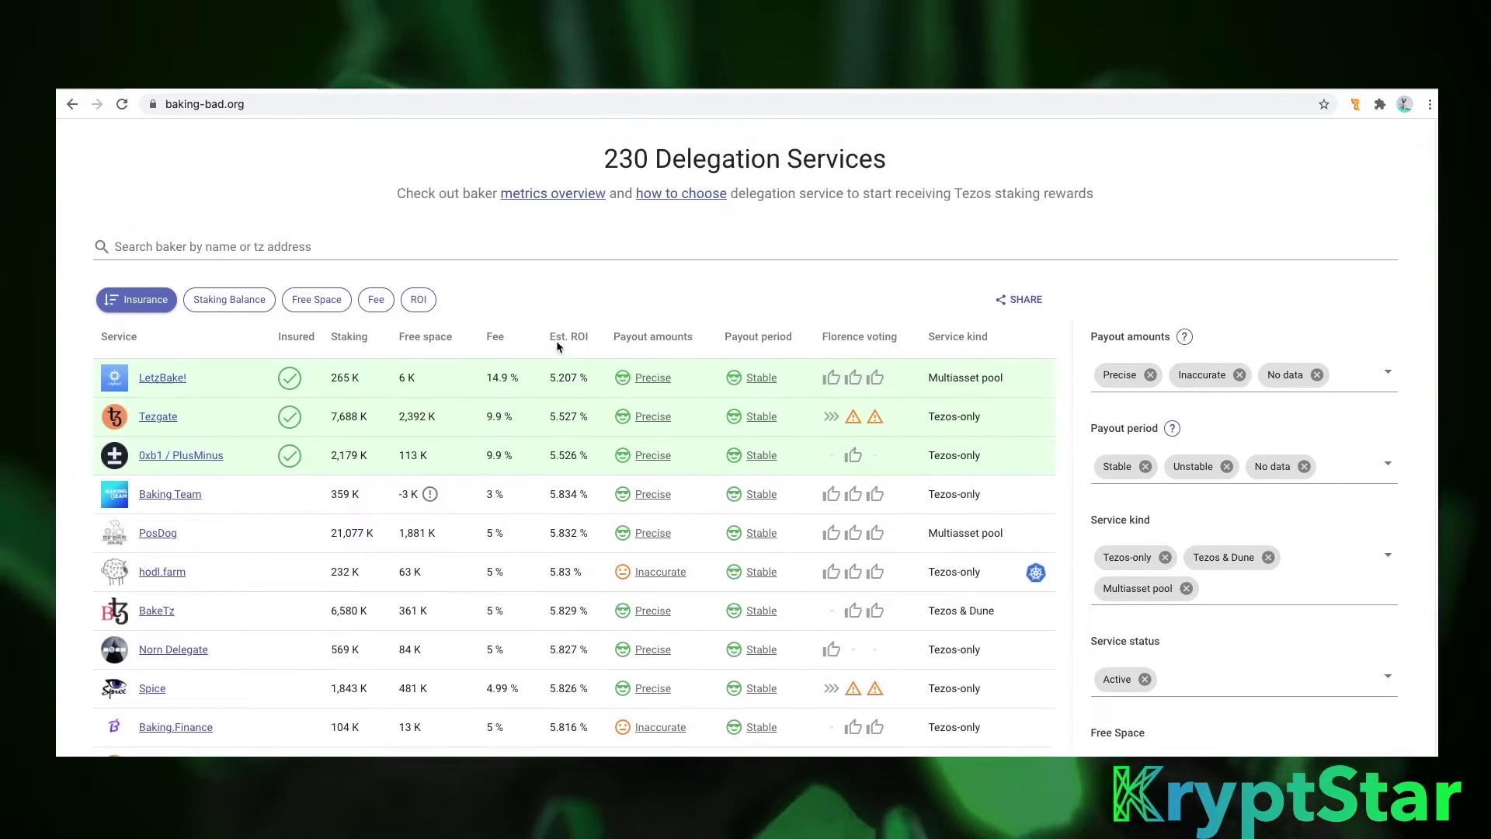
scroll(556, 342, "down", 1)
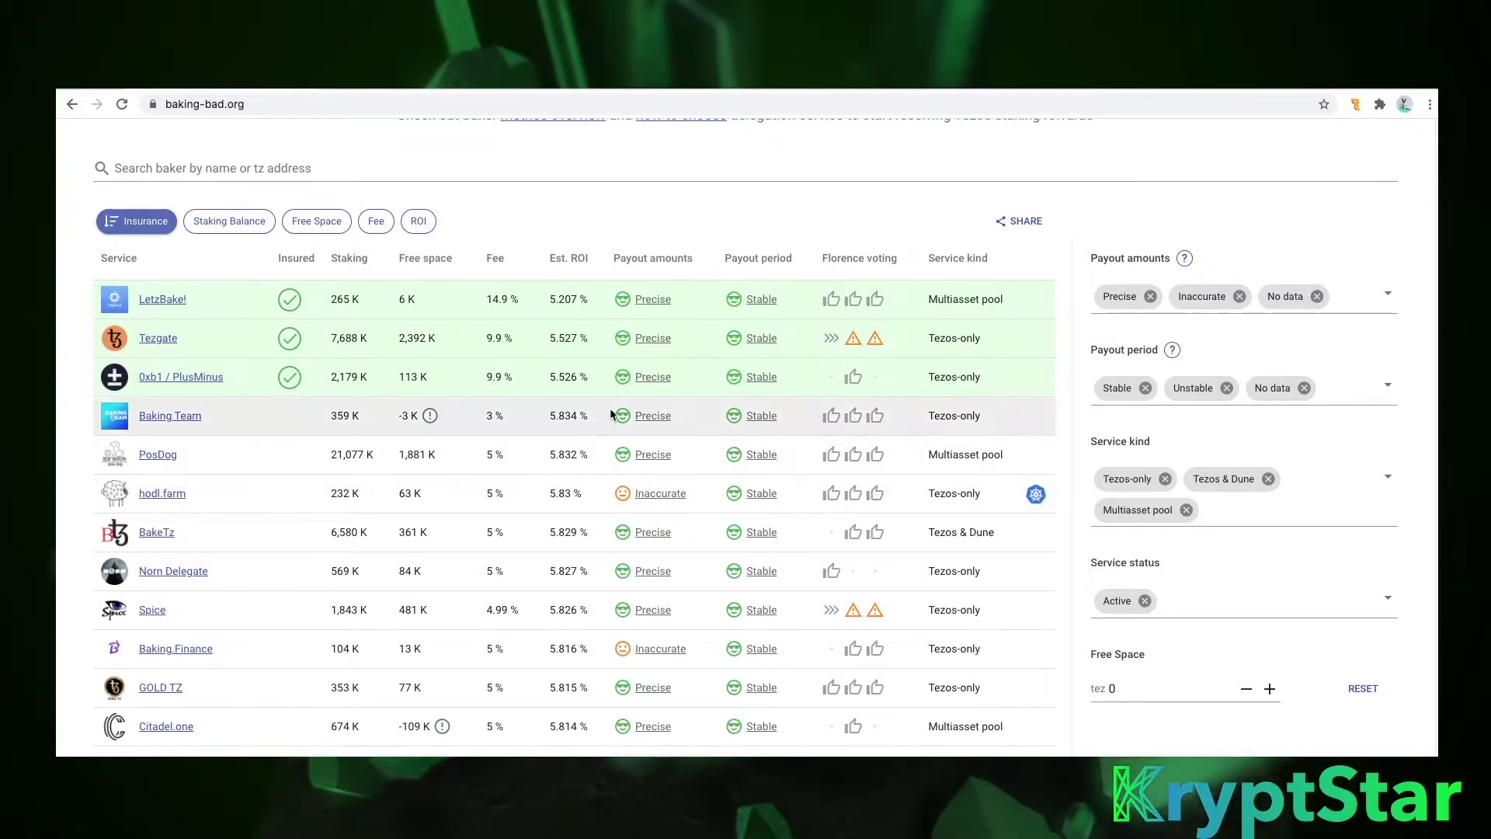
Sort the baker table by estimated ROI so Baking Team comes first
left_click(418, 222)
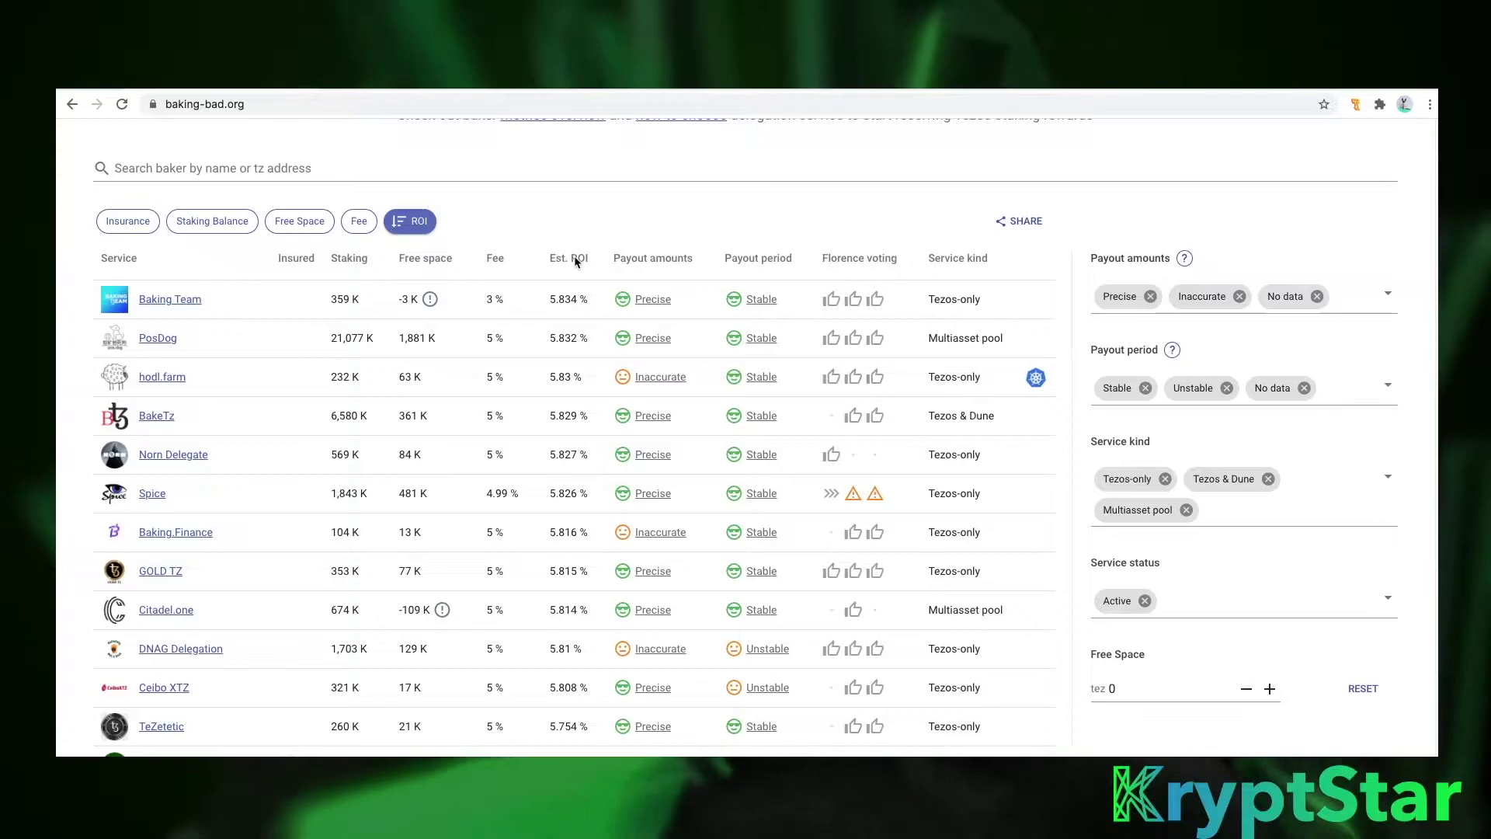
scroll(567, 262, "down", 1)
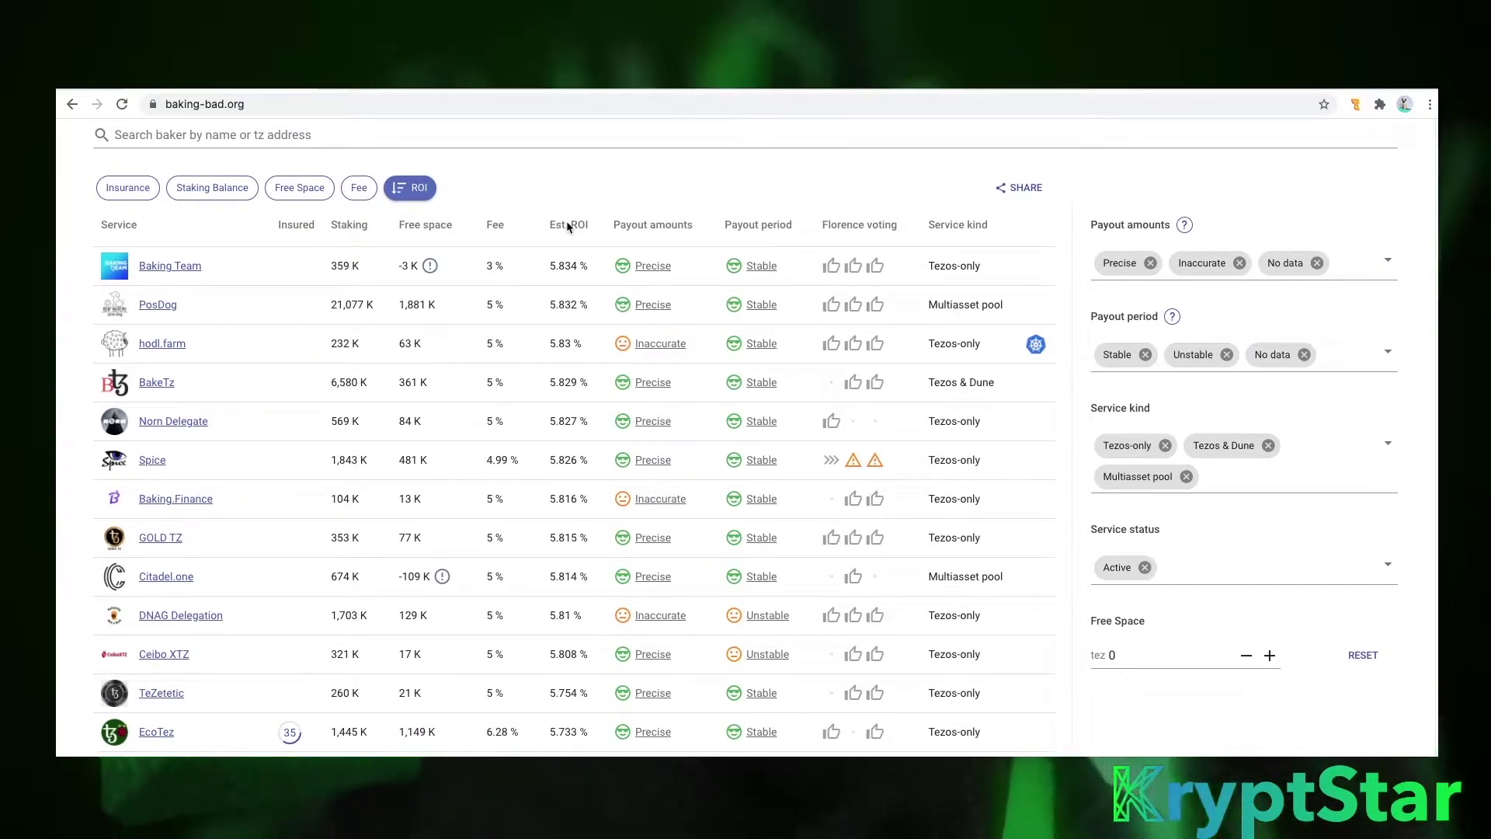
scroll(568, 226, "down", 2)
scroll(567, 227, "down", 2)
scroll(568, 227, "up", 6)
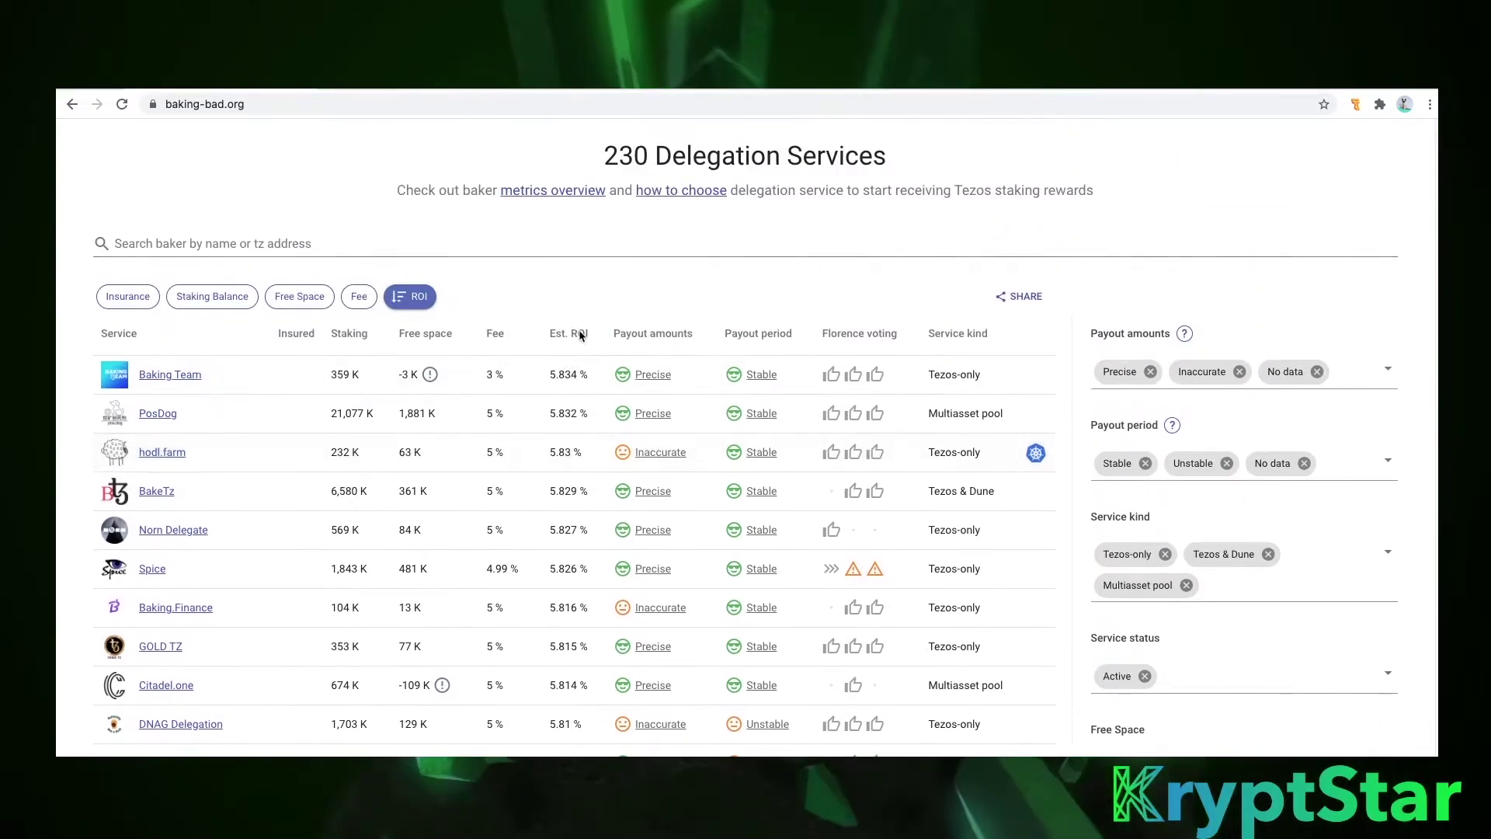
Highlight Baking Team's 3% fee and 5.834% ROI, then its row from fee to service kind
left_click_drag(544, 374, 573, 375)
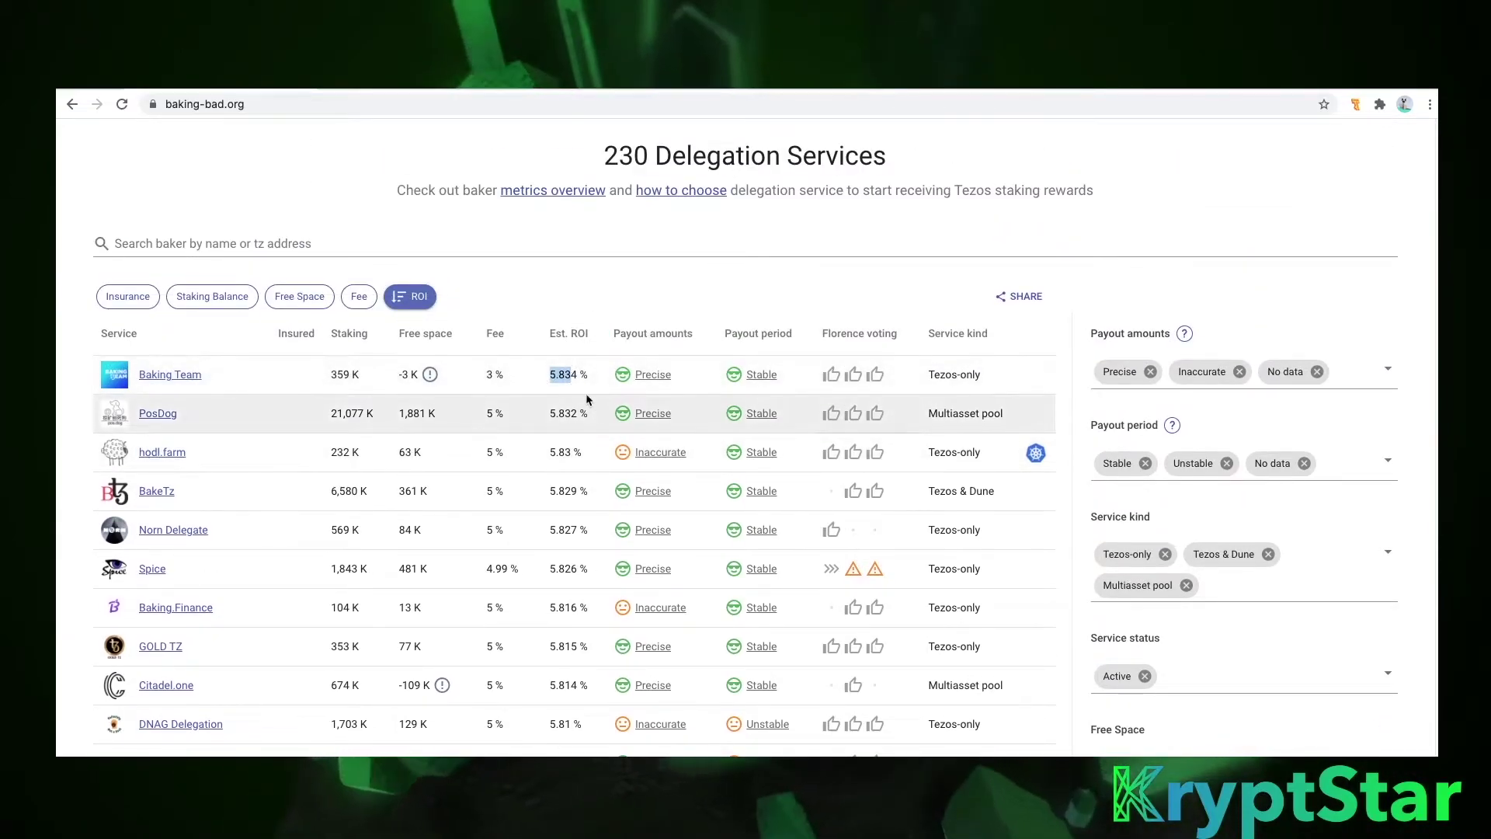
scroll(585, 393, "down", 1)
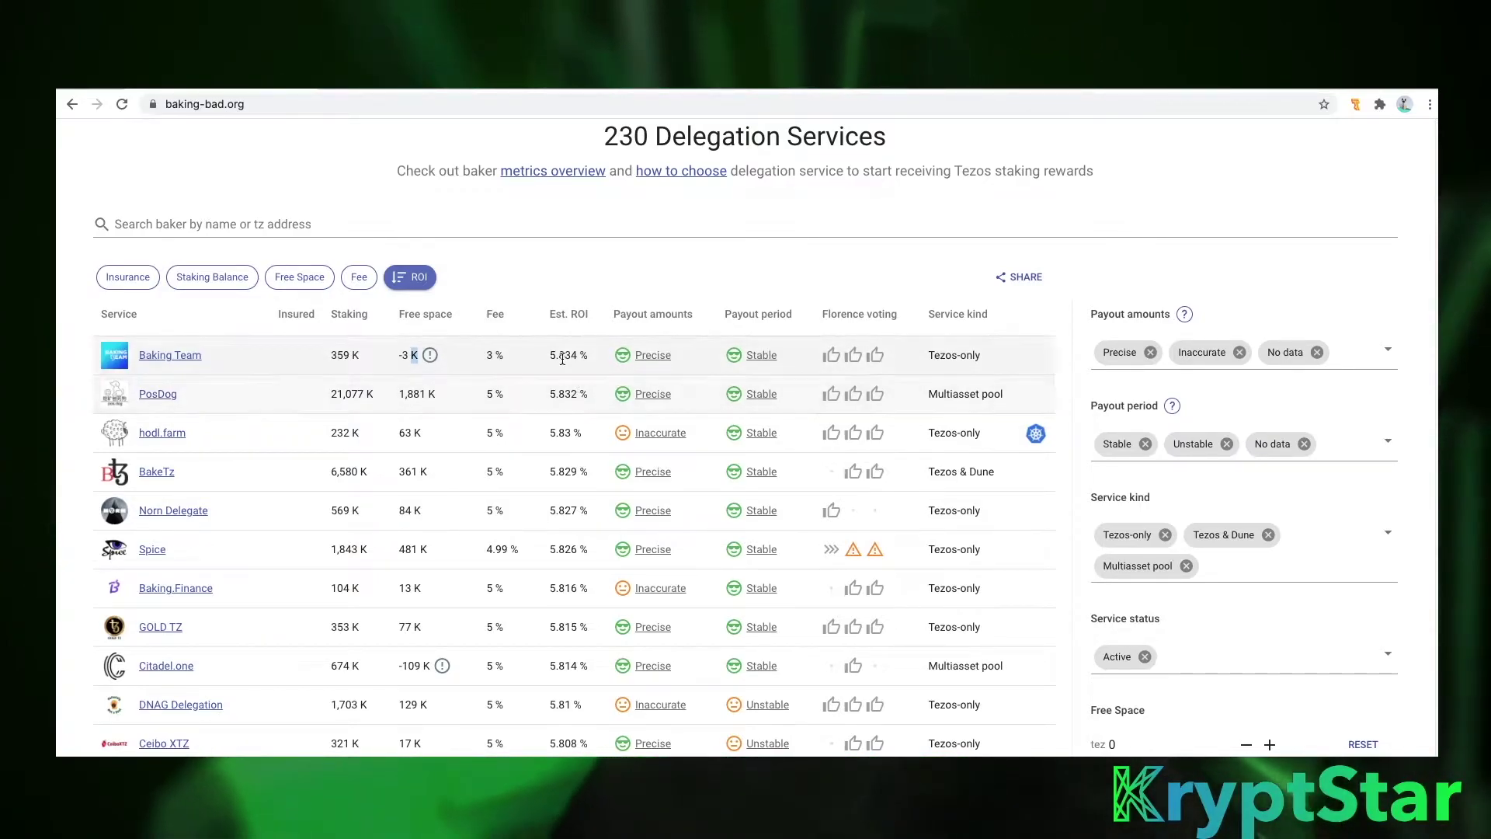
left_click_drag(588, 355, 468, 358)
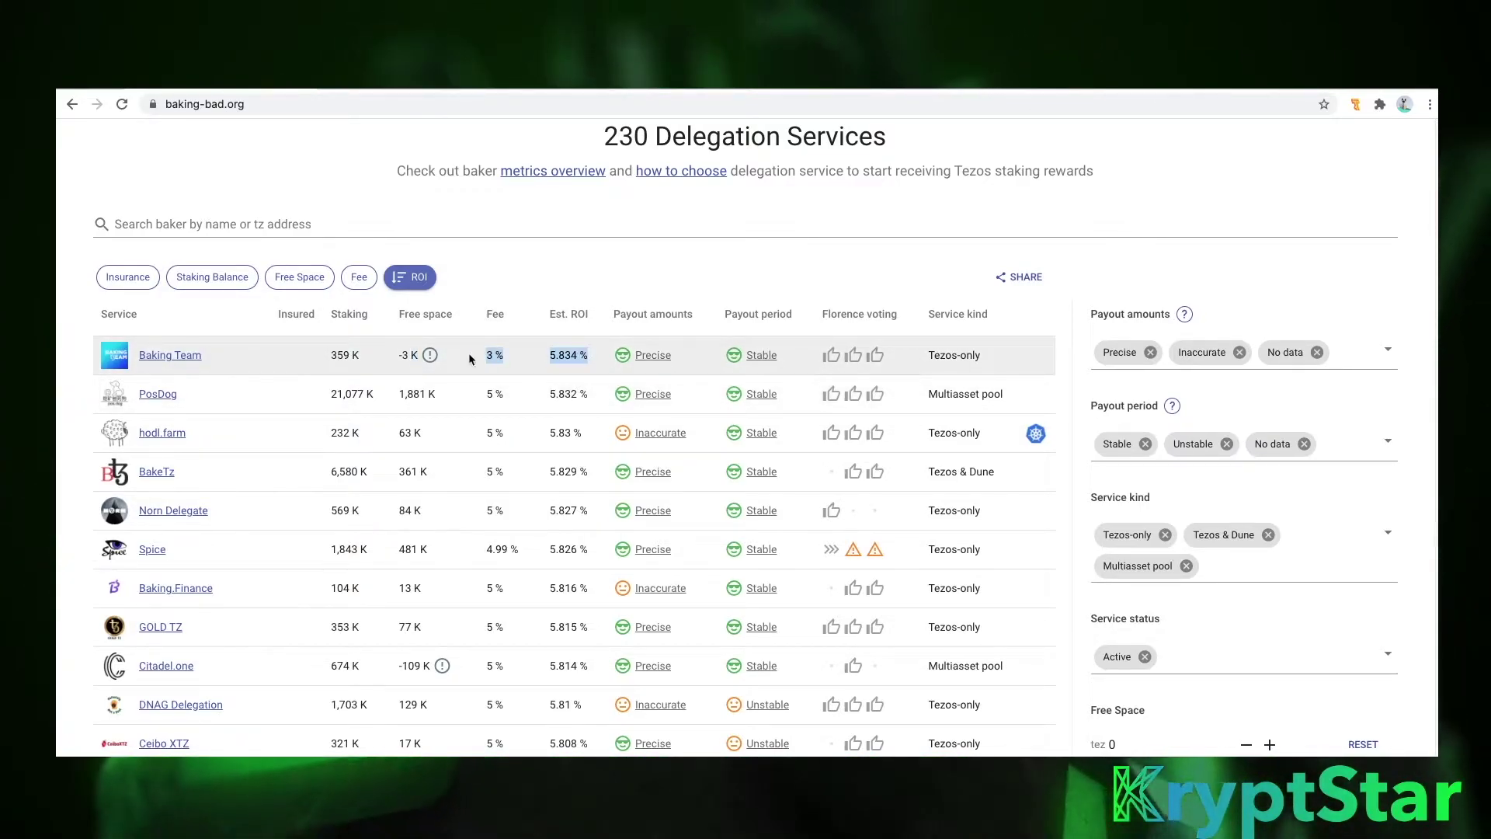
scroll(561, 375, "down", 1)
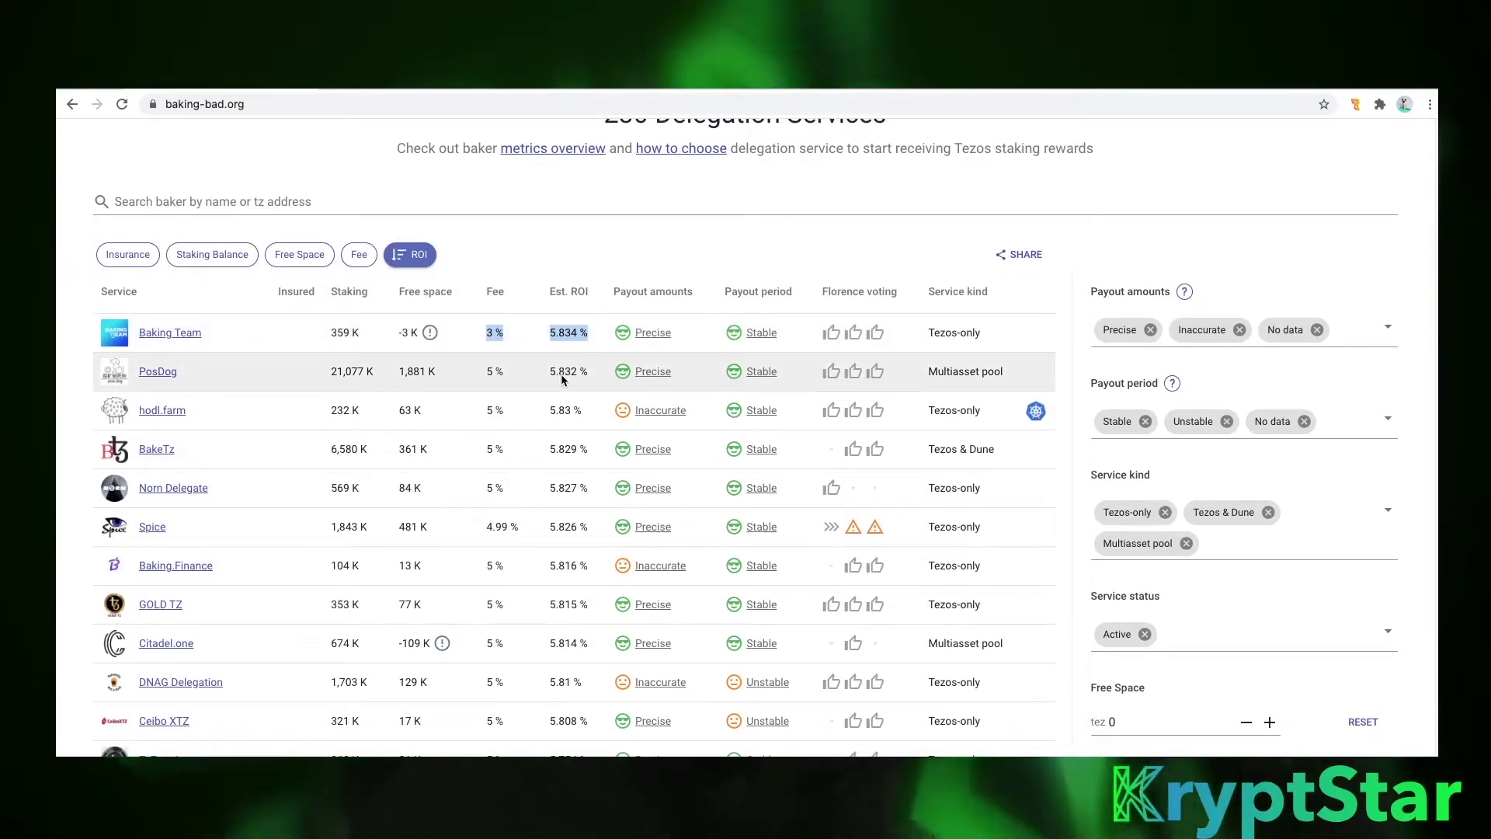
scroll(562, 376, "down", 1)
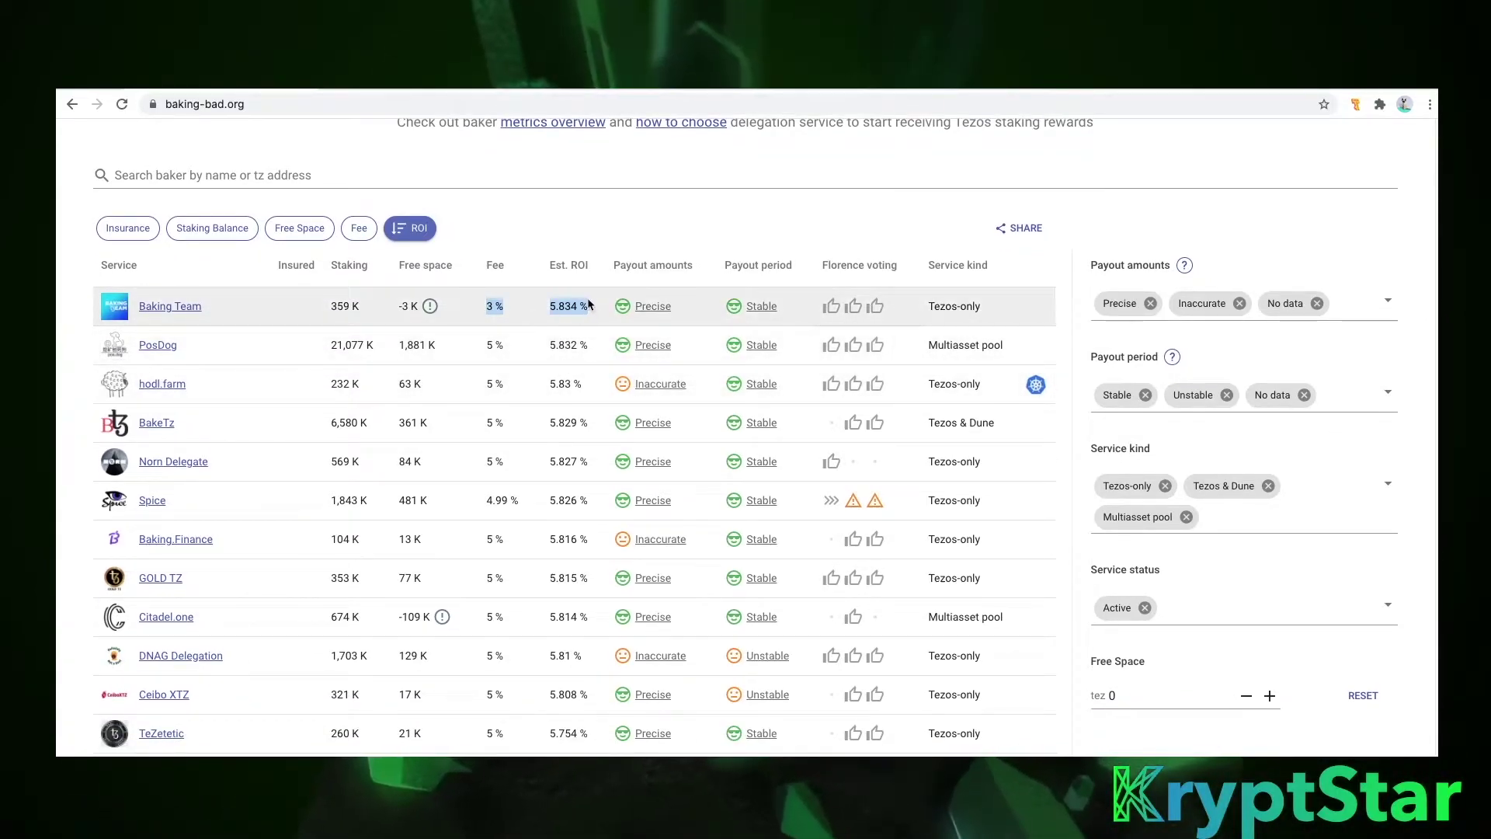
left_click_drag(508, 304, 459, 304)
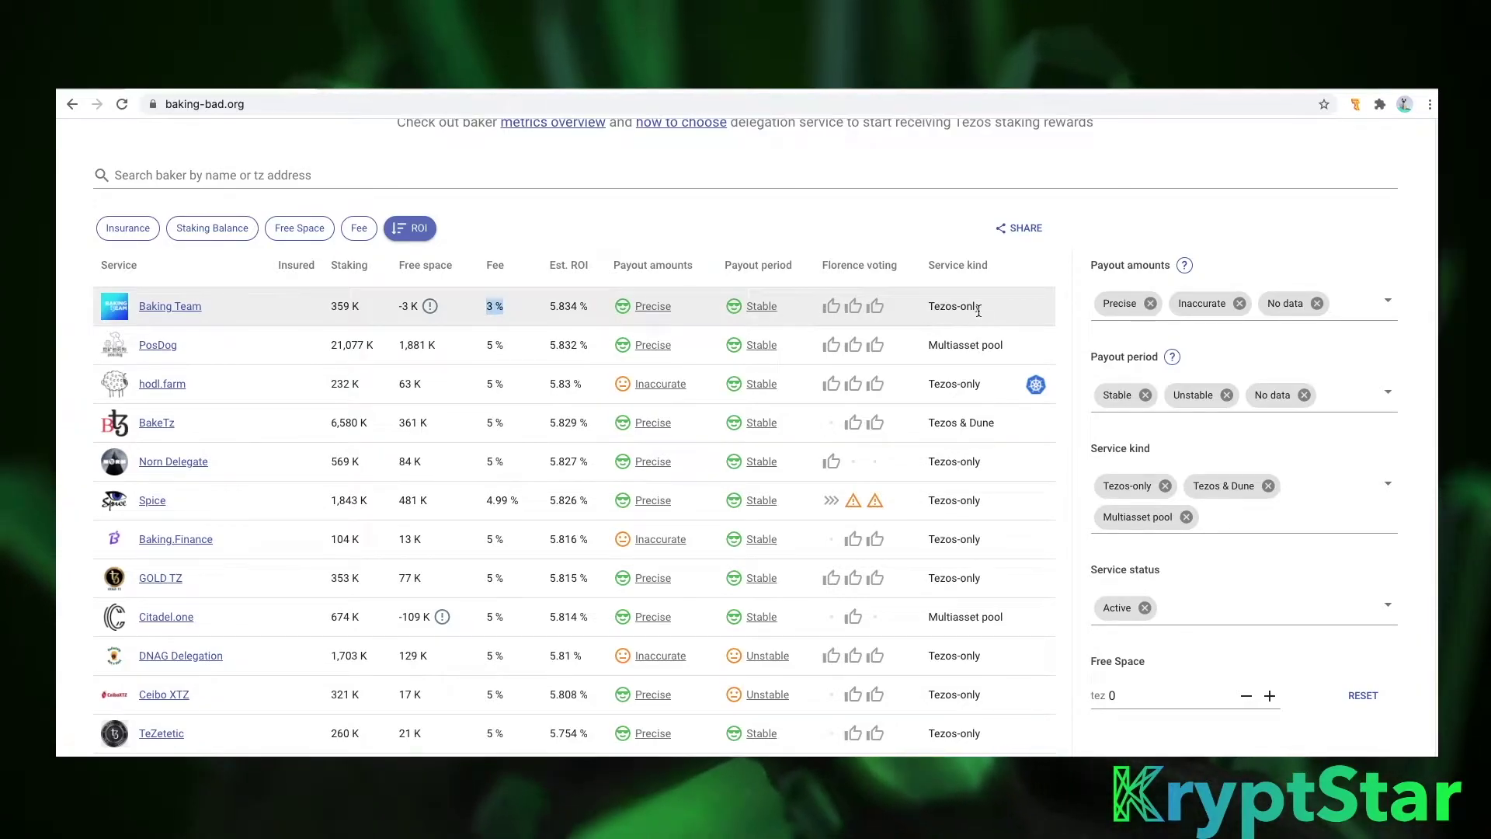
left_click_drag(983, 312, 469, 303)
Scroll the ROI-sorted list down to KryptStar's row, pasting the marked text into the page search
scroll(497, 342, "down", 1)
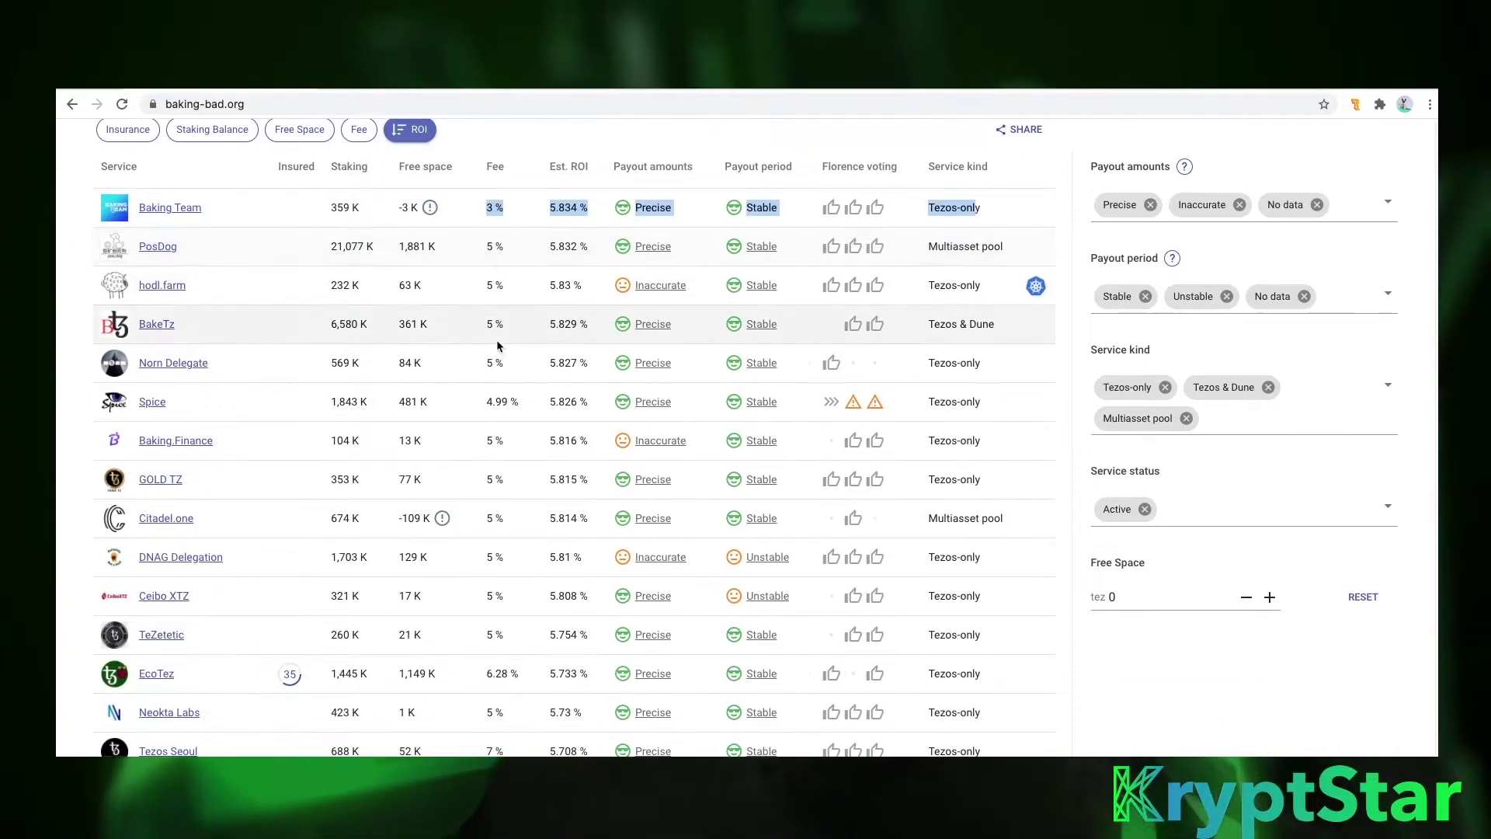
scroll(497, 341, "down", 4)
scroll(496, 338, "down", 8)
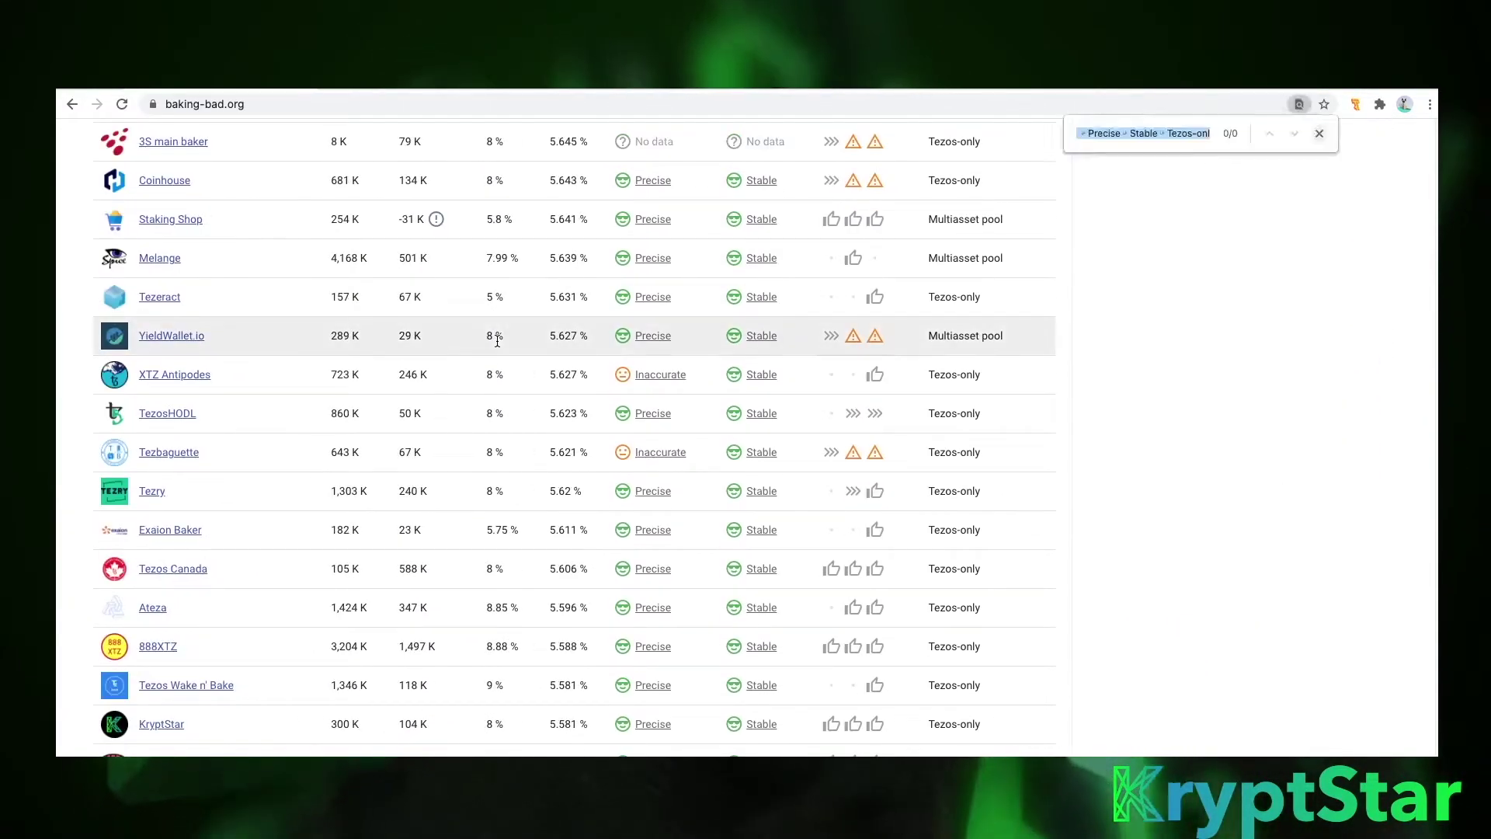
scroll(433, 552, "down", 4)
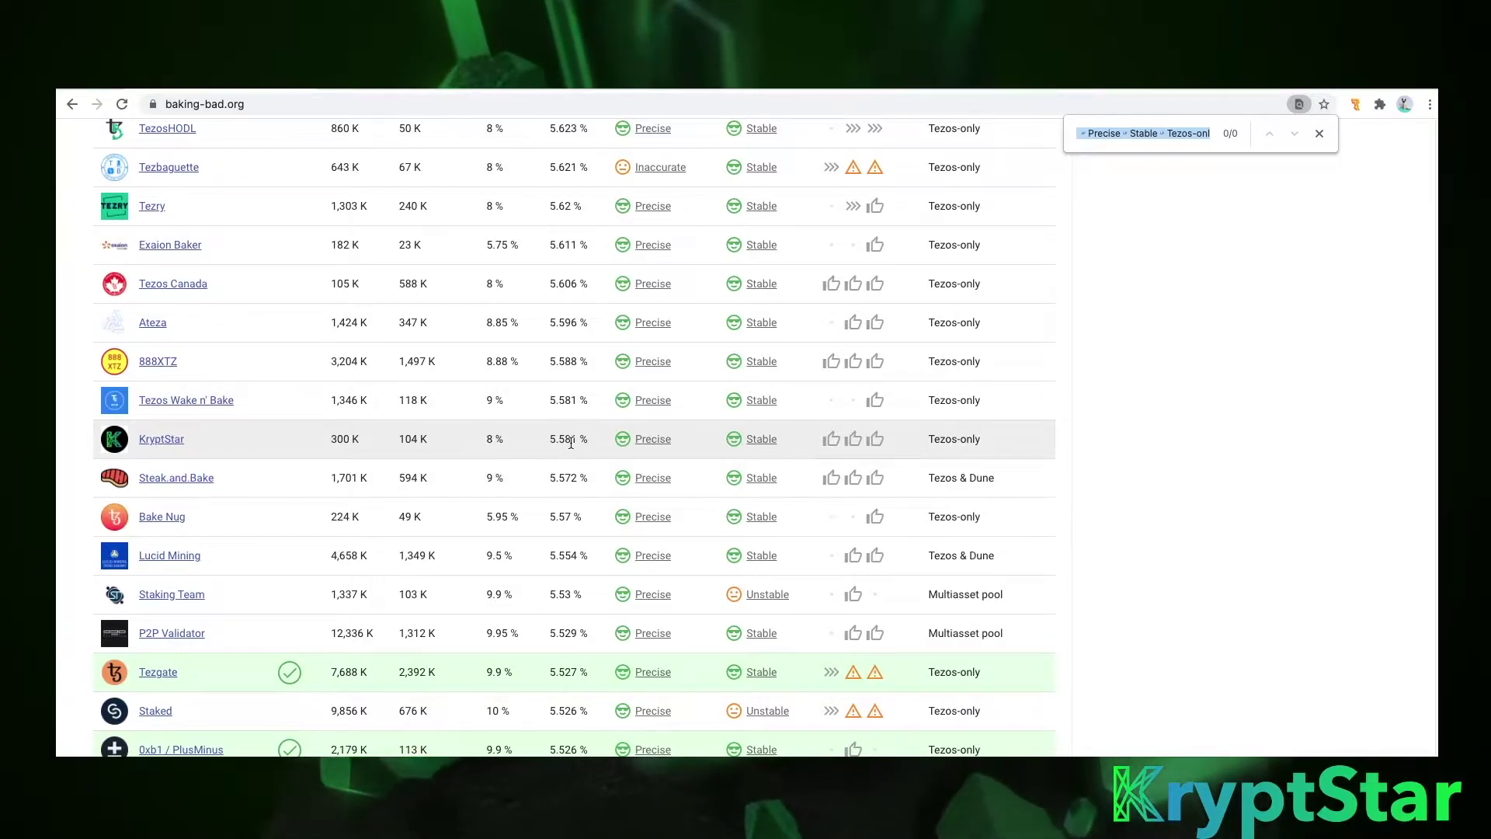
key("super+v")
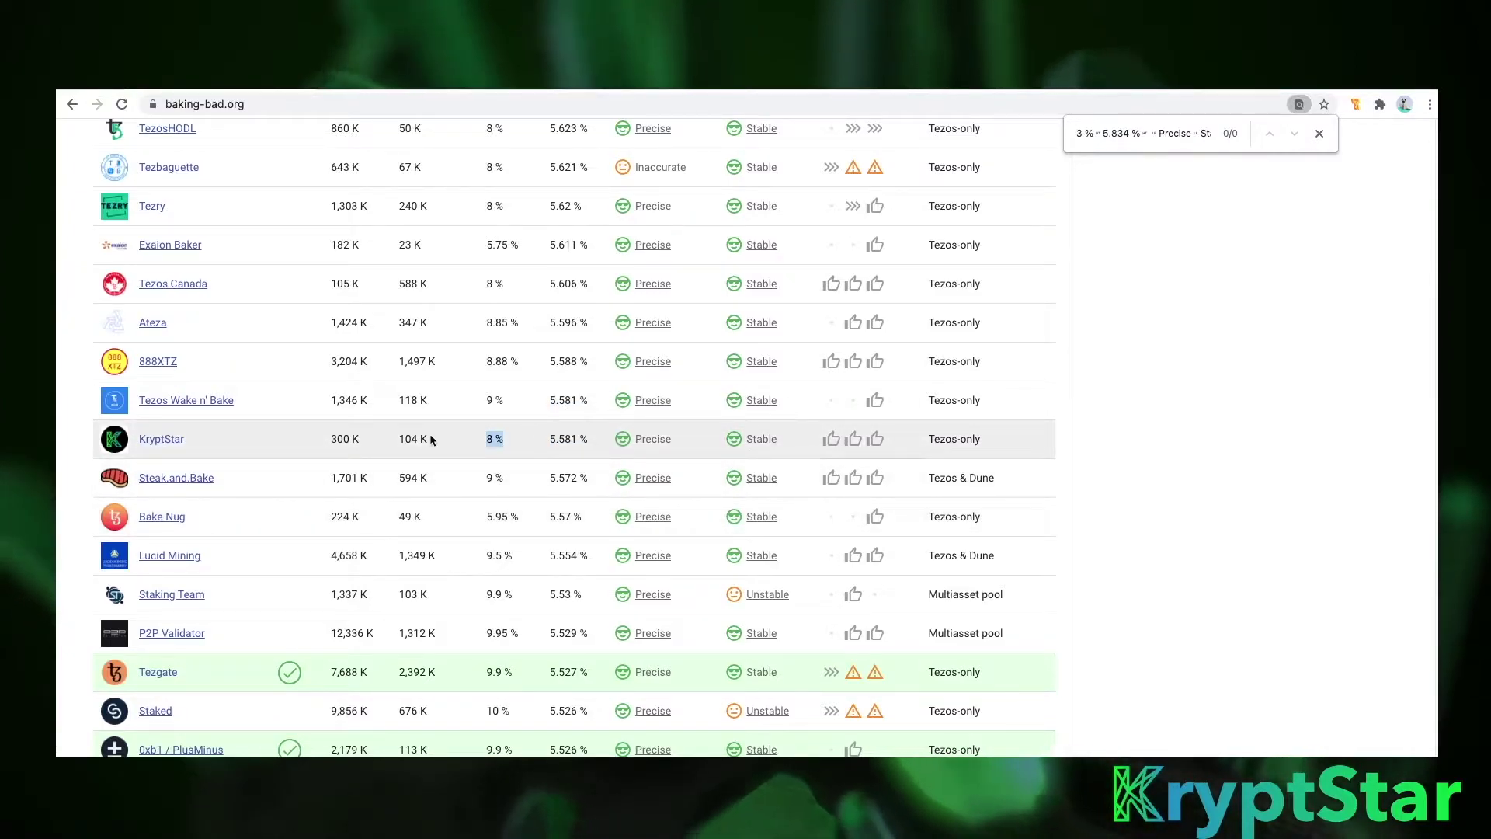
Highlight KryptStar's 300 K staking and then its 104 K free space value
left_click_drag(431, 439, 287, 431)
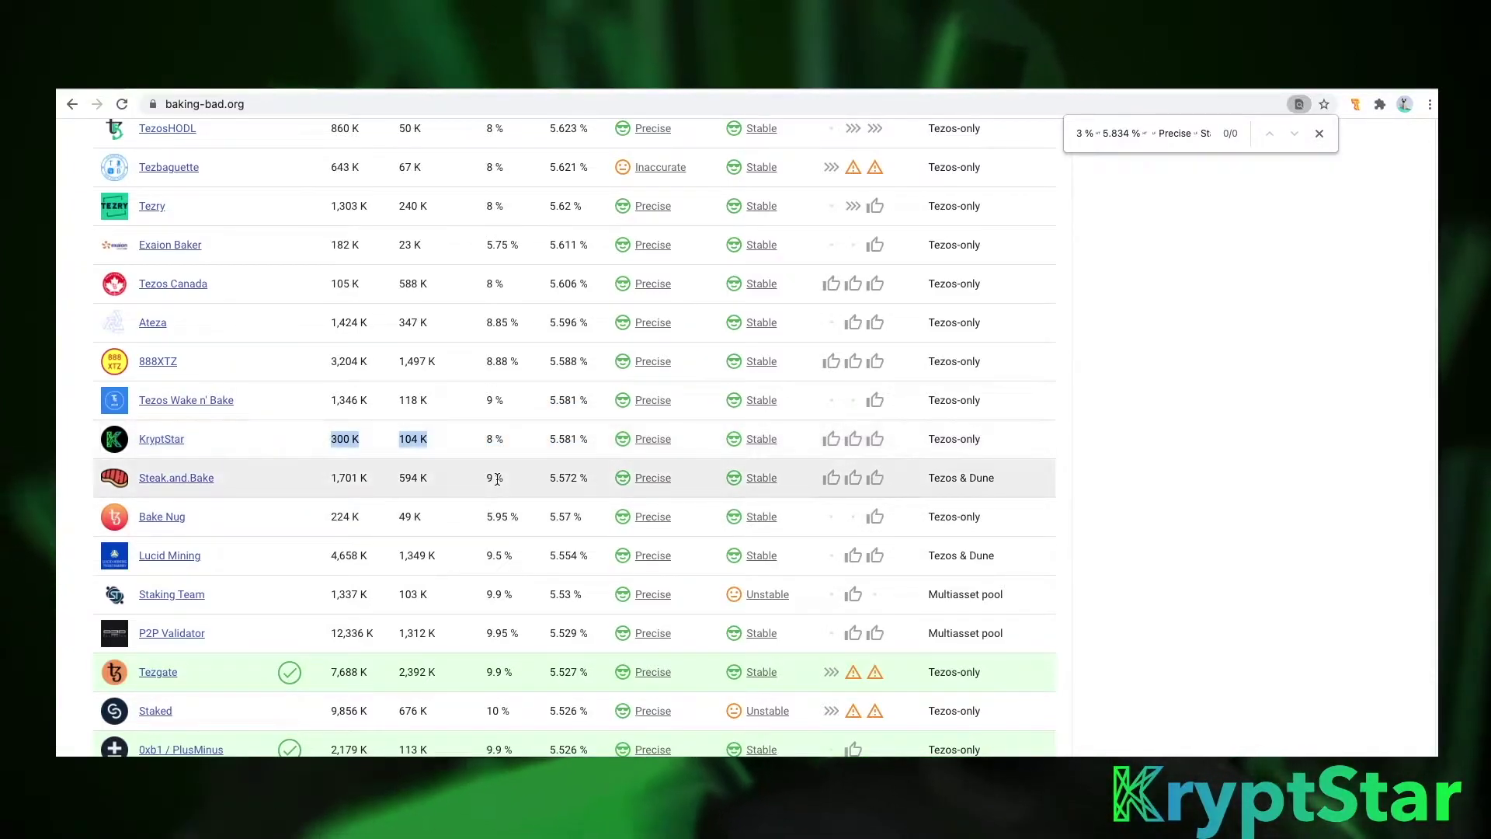
scroll(495, 474, "up", 1)
left_click(424, 466)
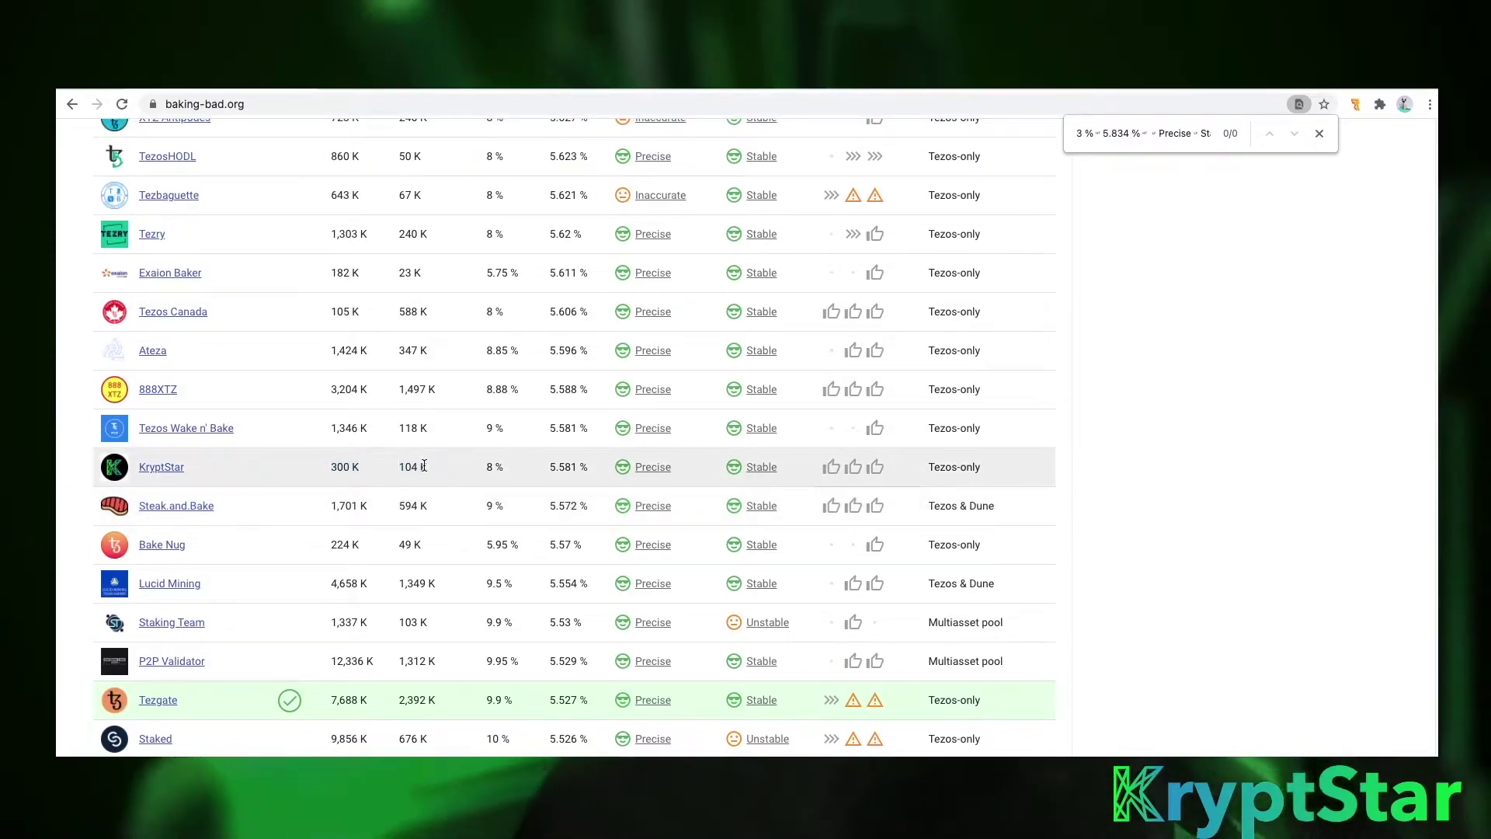
left_click_drag(424, 466, 376, 466)
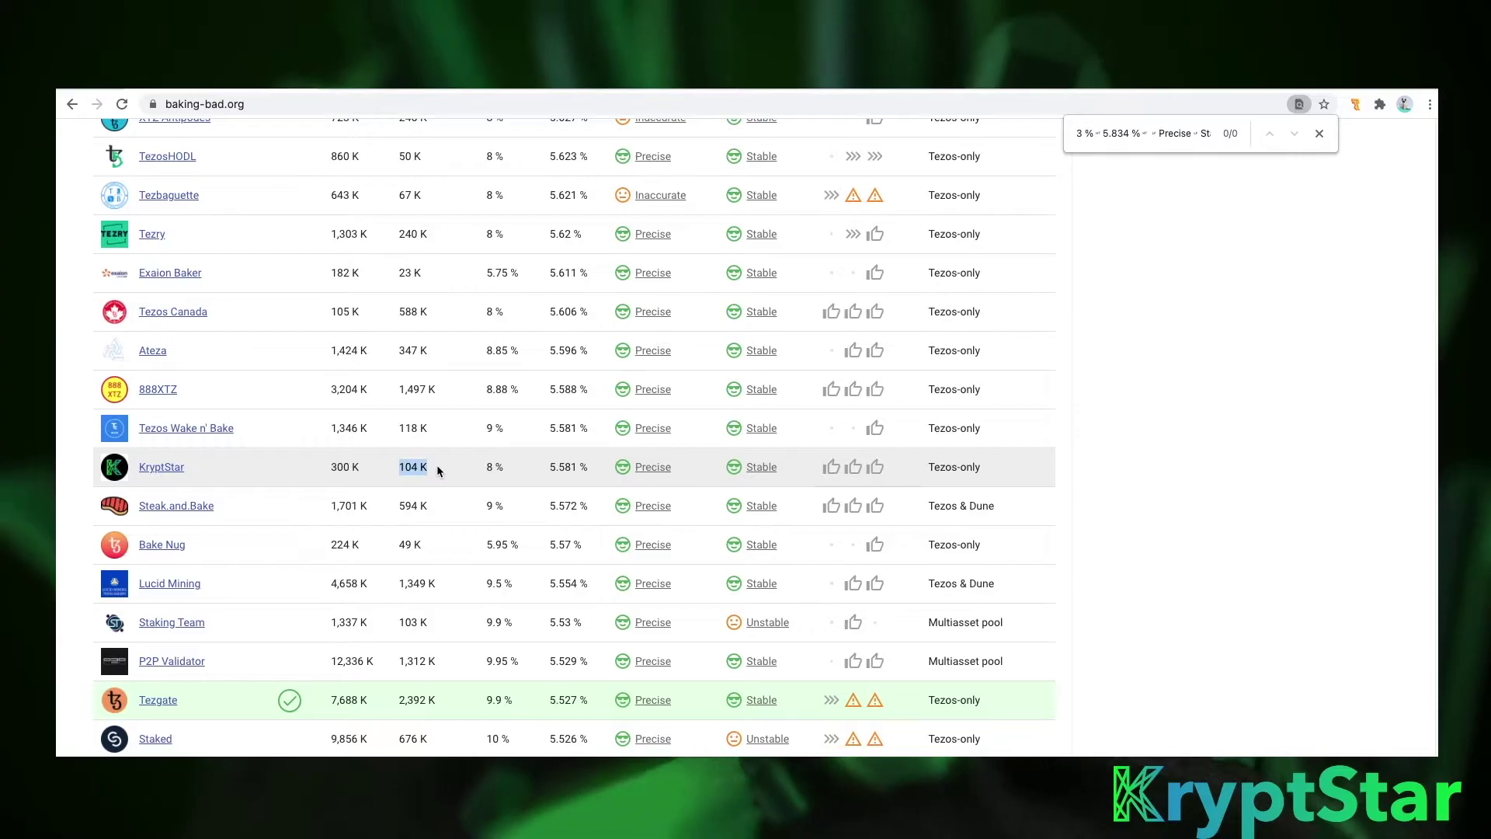
Open KryptStar's TzKT baker page and show its Jun 20 – Jul 2 baking schedule
left_click(159, 468)
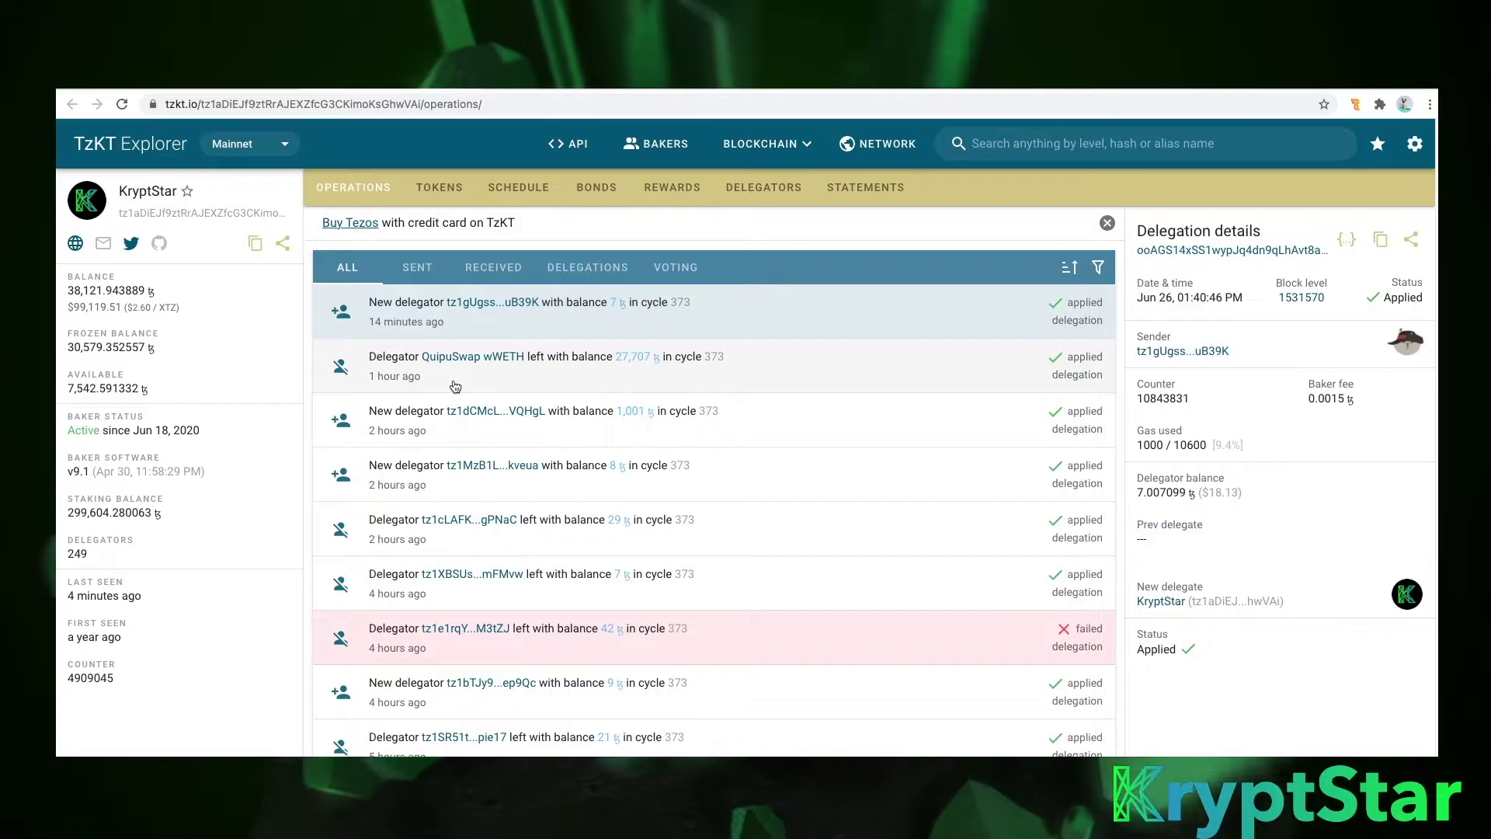
scroll(500, 381, "down", 2)
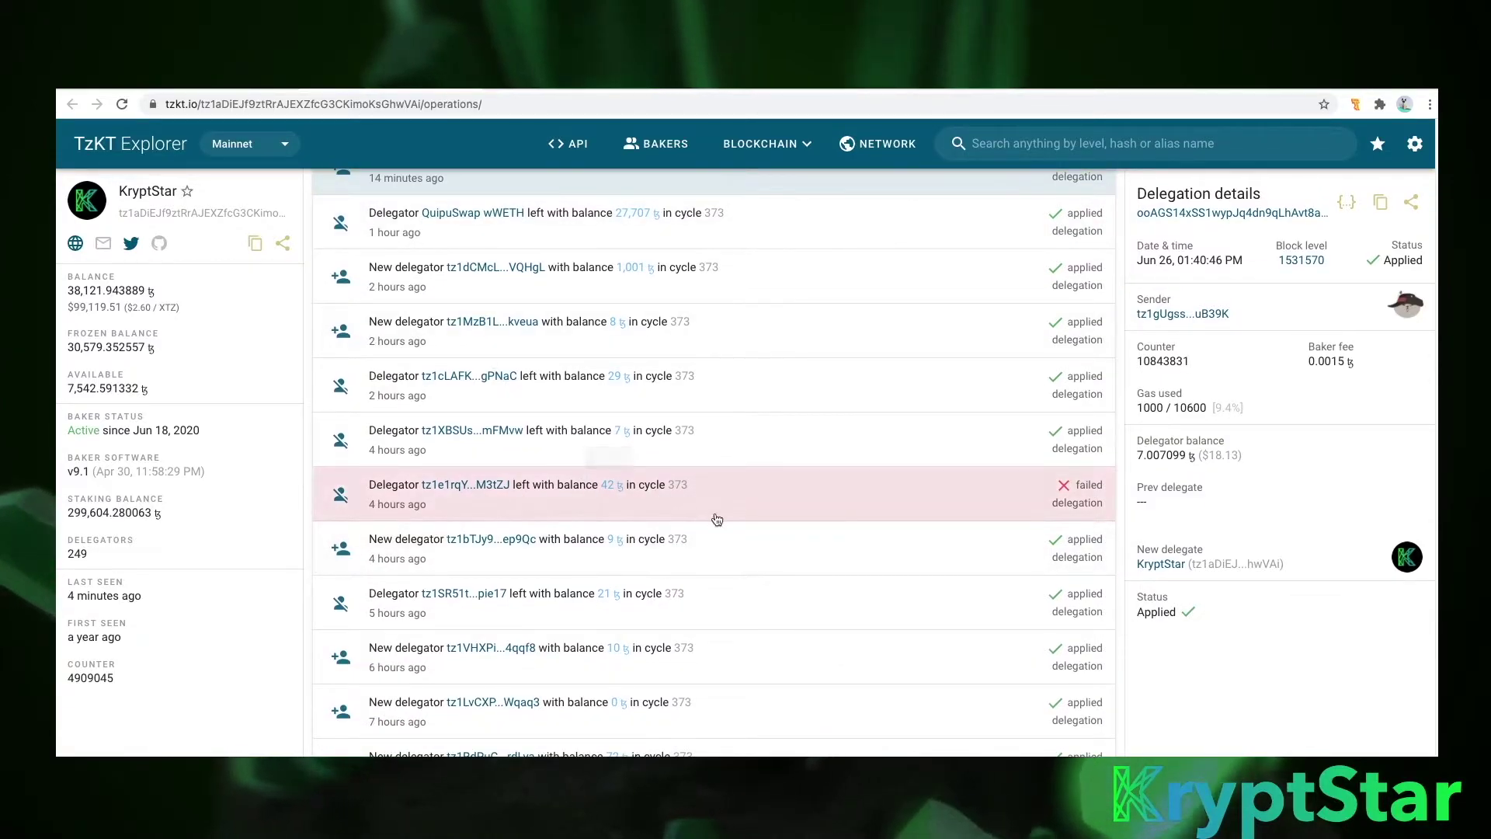
scroll(850, 563, "up", 1)
scroll(953, 567, "up", 2)
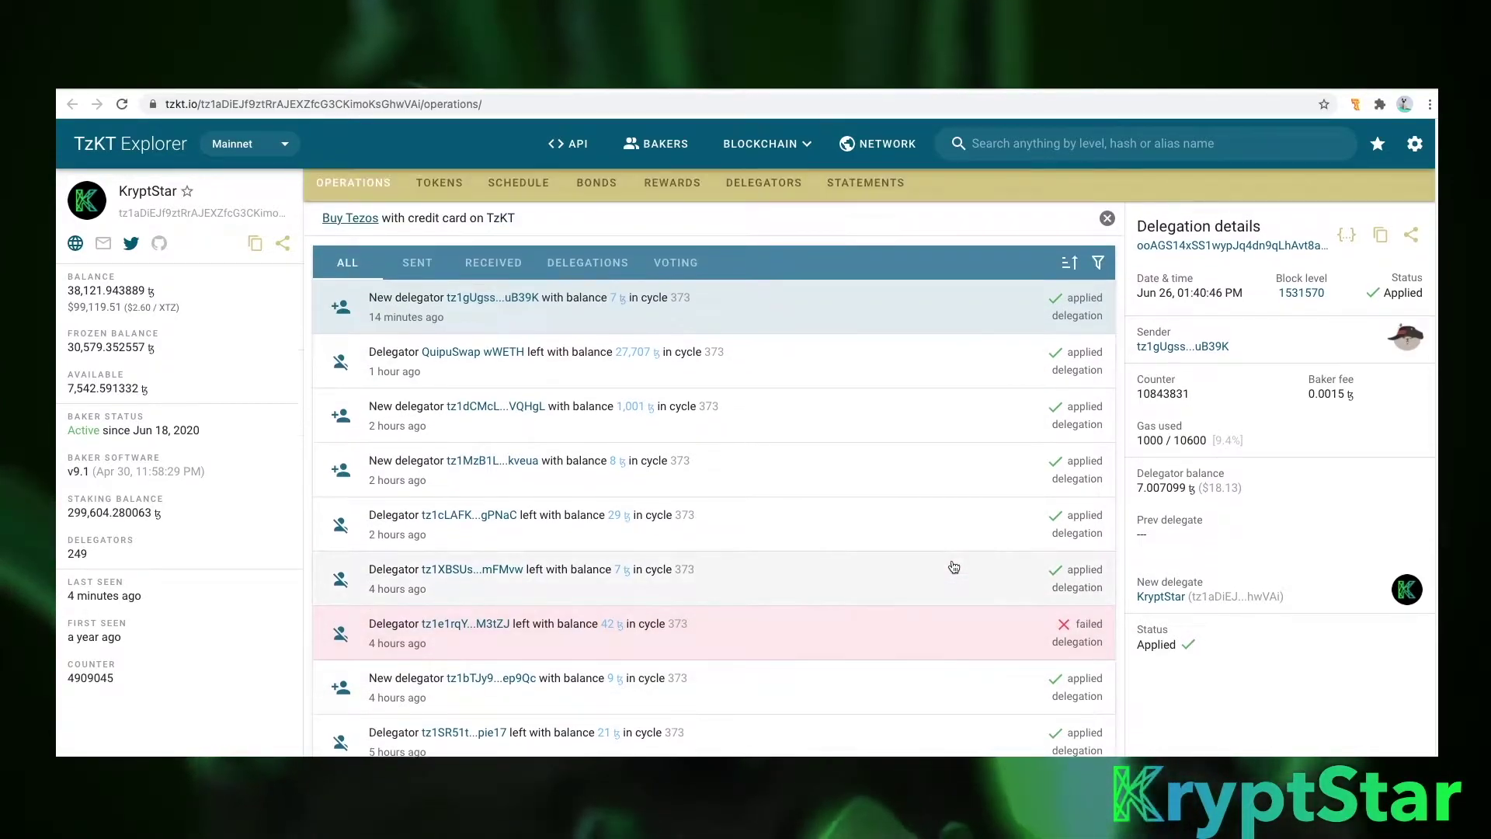
left_click(518, 183)
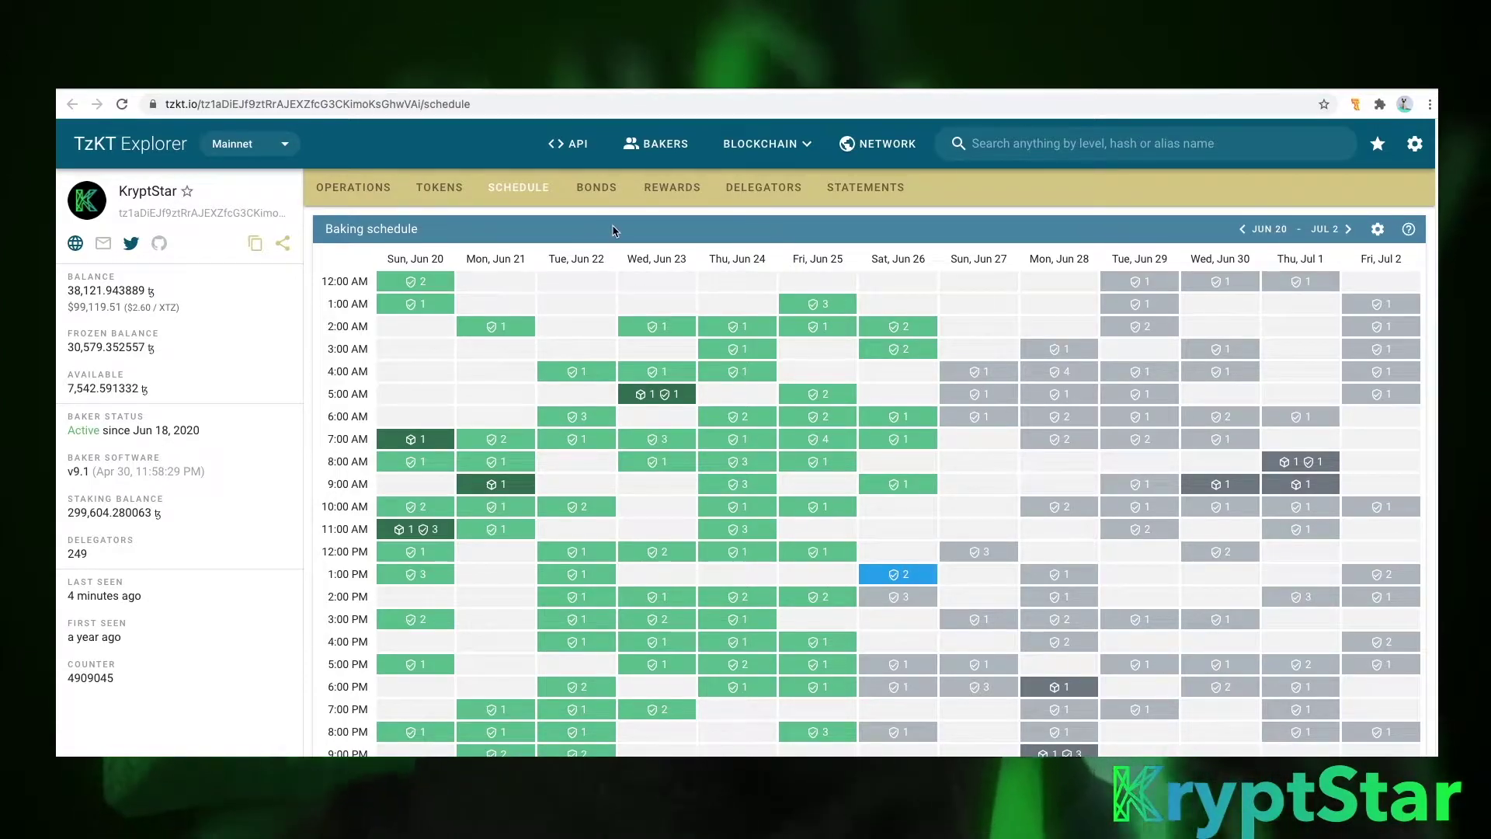
Show KryptStar's rewards statistics and highlight its 6.03% actual ROI value
left_click(672, 194)
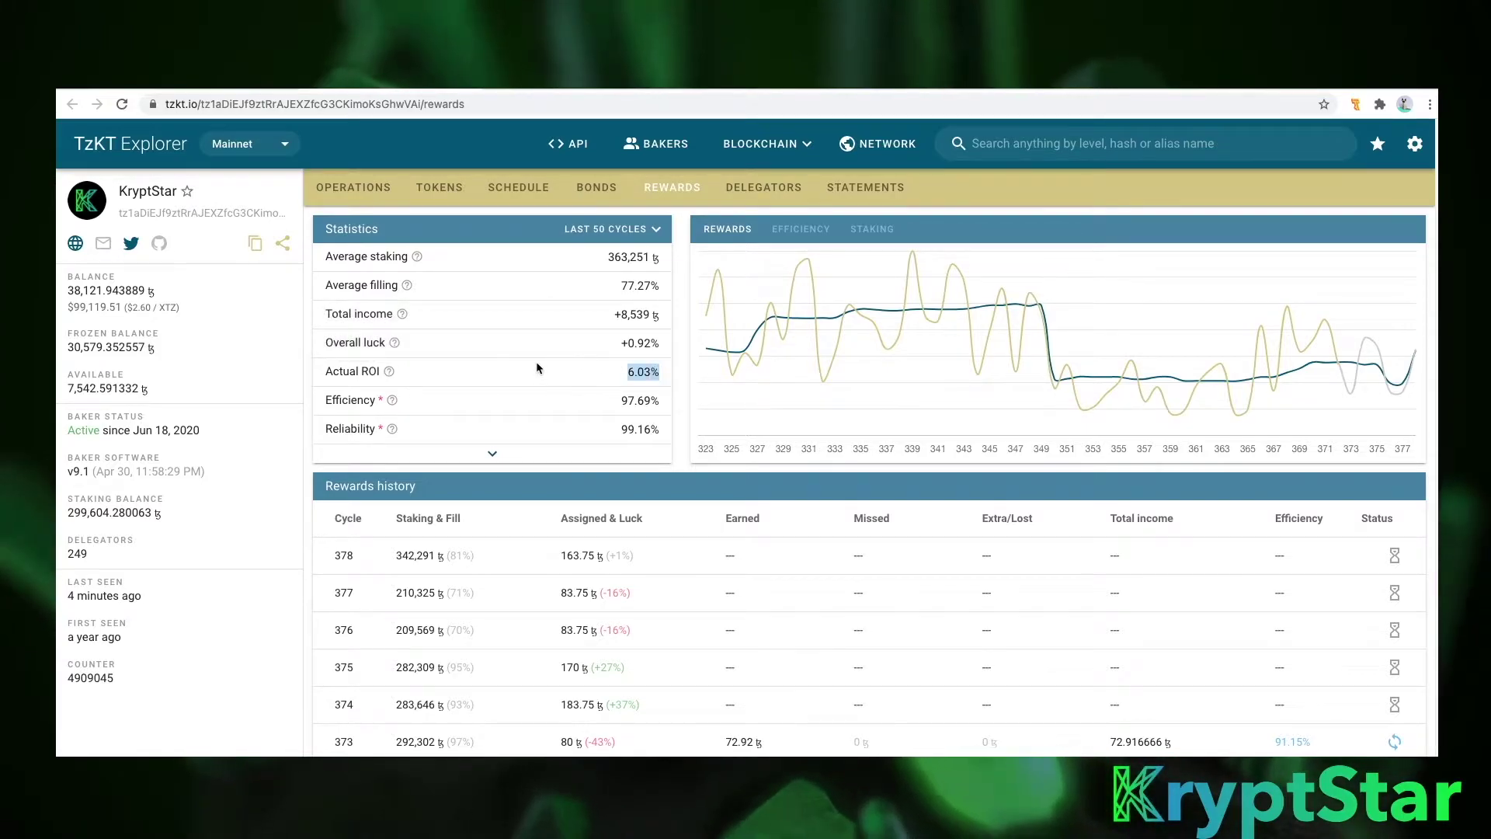
left_click(654, 375)
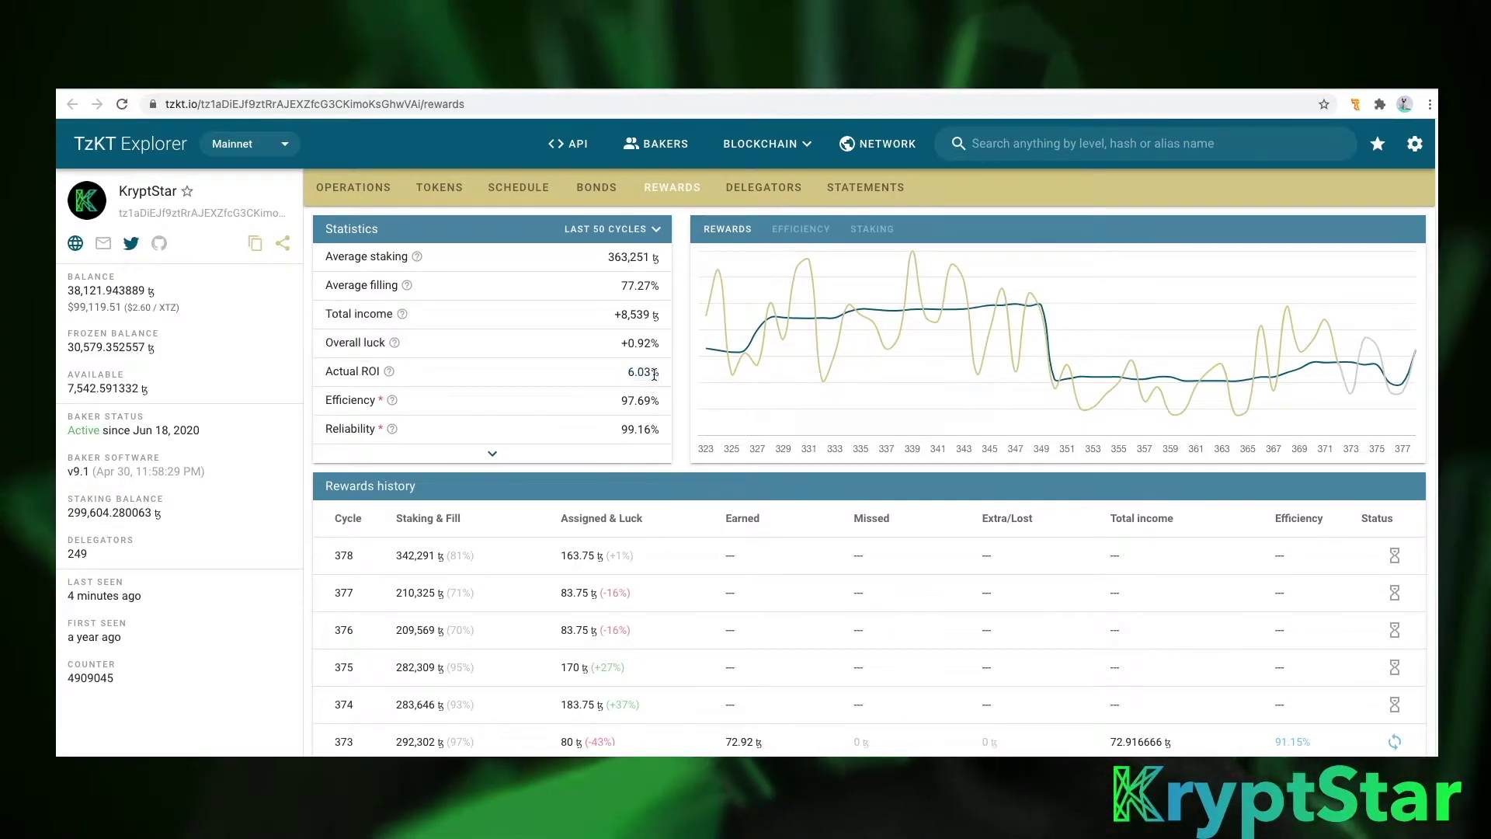
left_click_drag(657, 375, 584, 372)
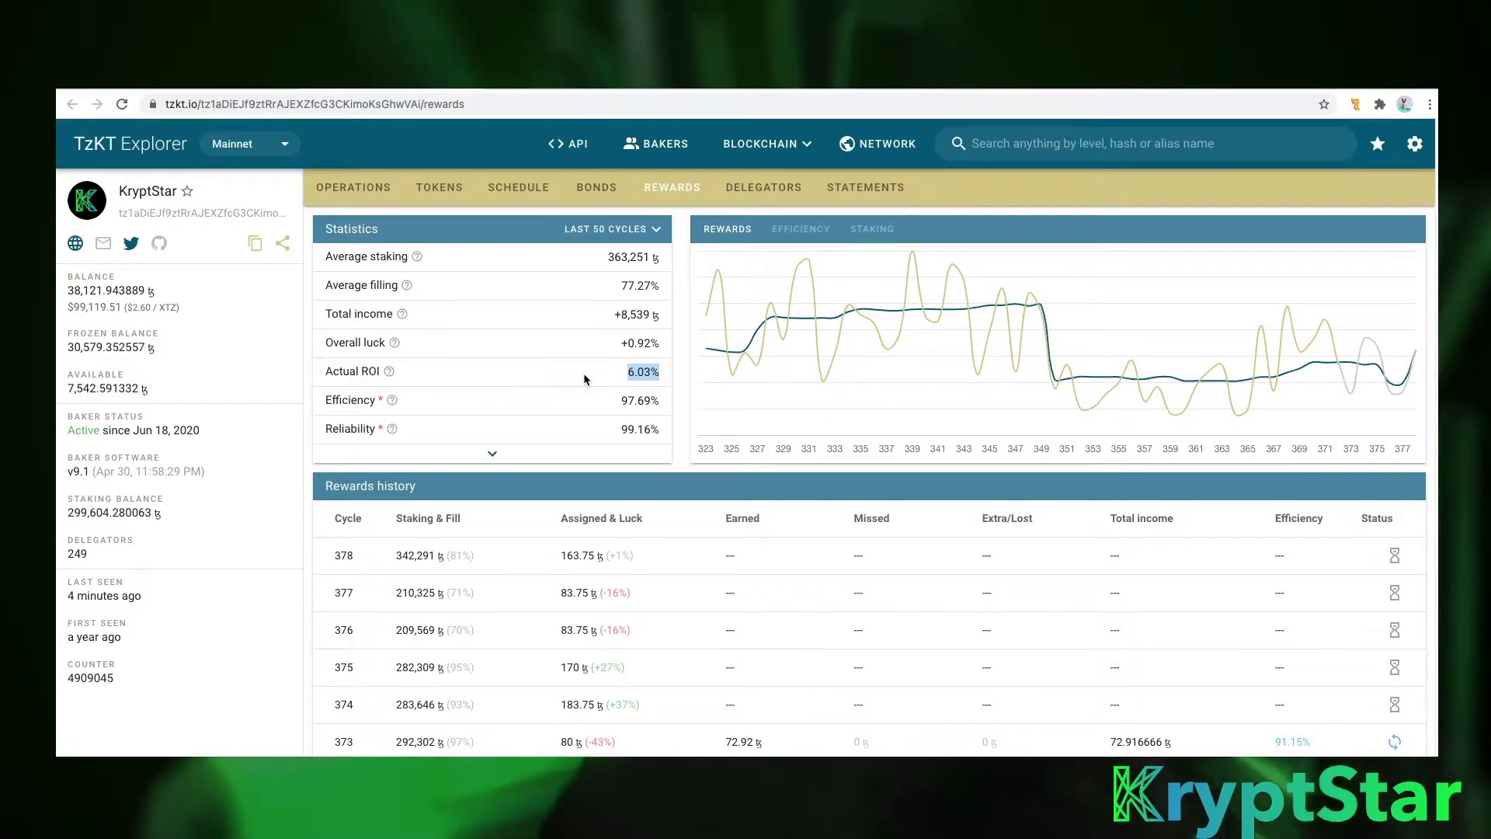
scroll(613, 379, "down", 1)
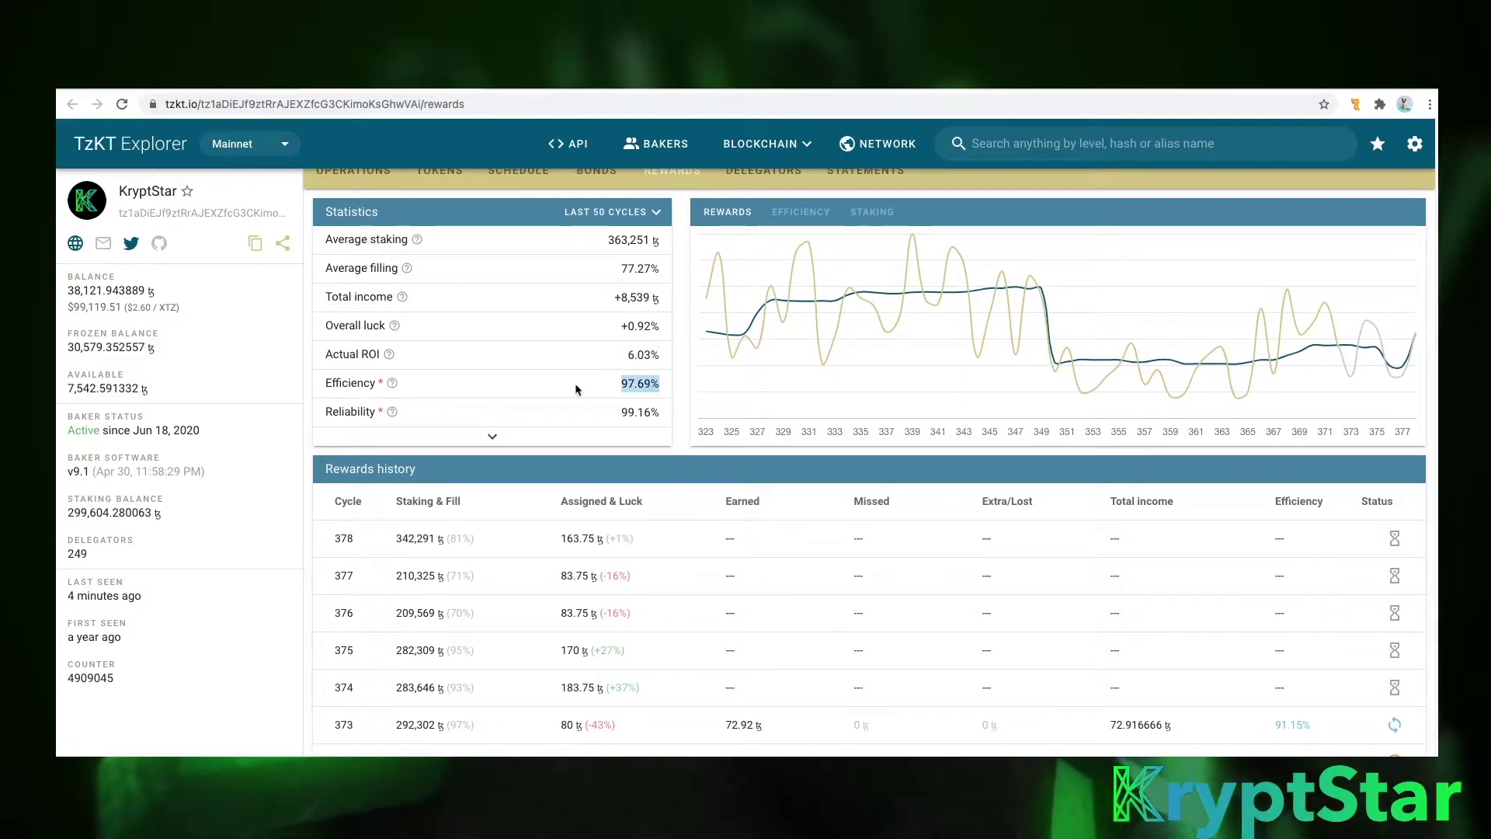
left_click_drag(662, 411, 607, 412)
scroll(657, 426, "down", 1)
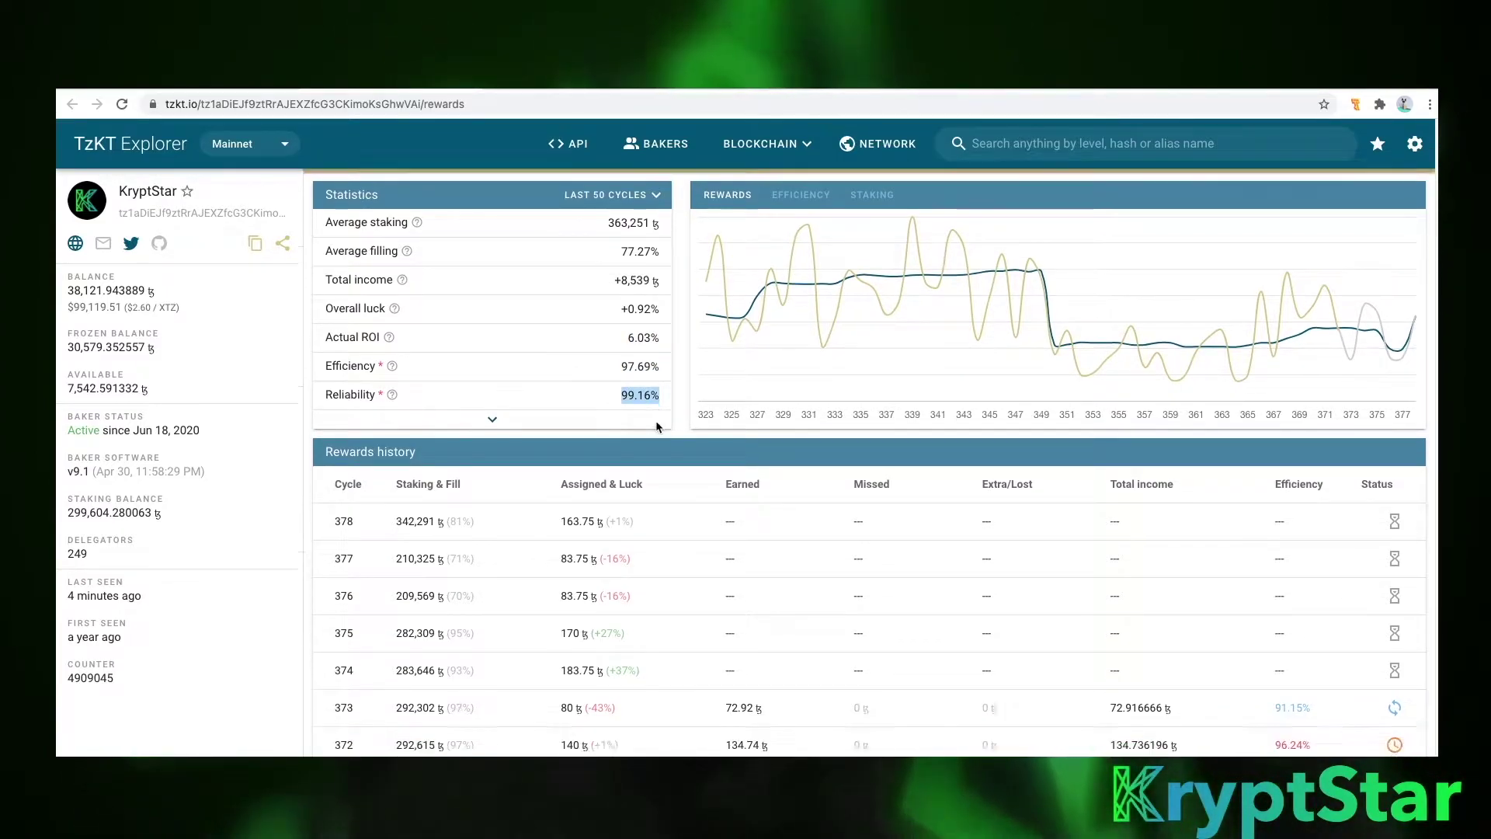
scroll(657, 427, "down", 3)
scroll(657, 427, "up", 4)
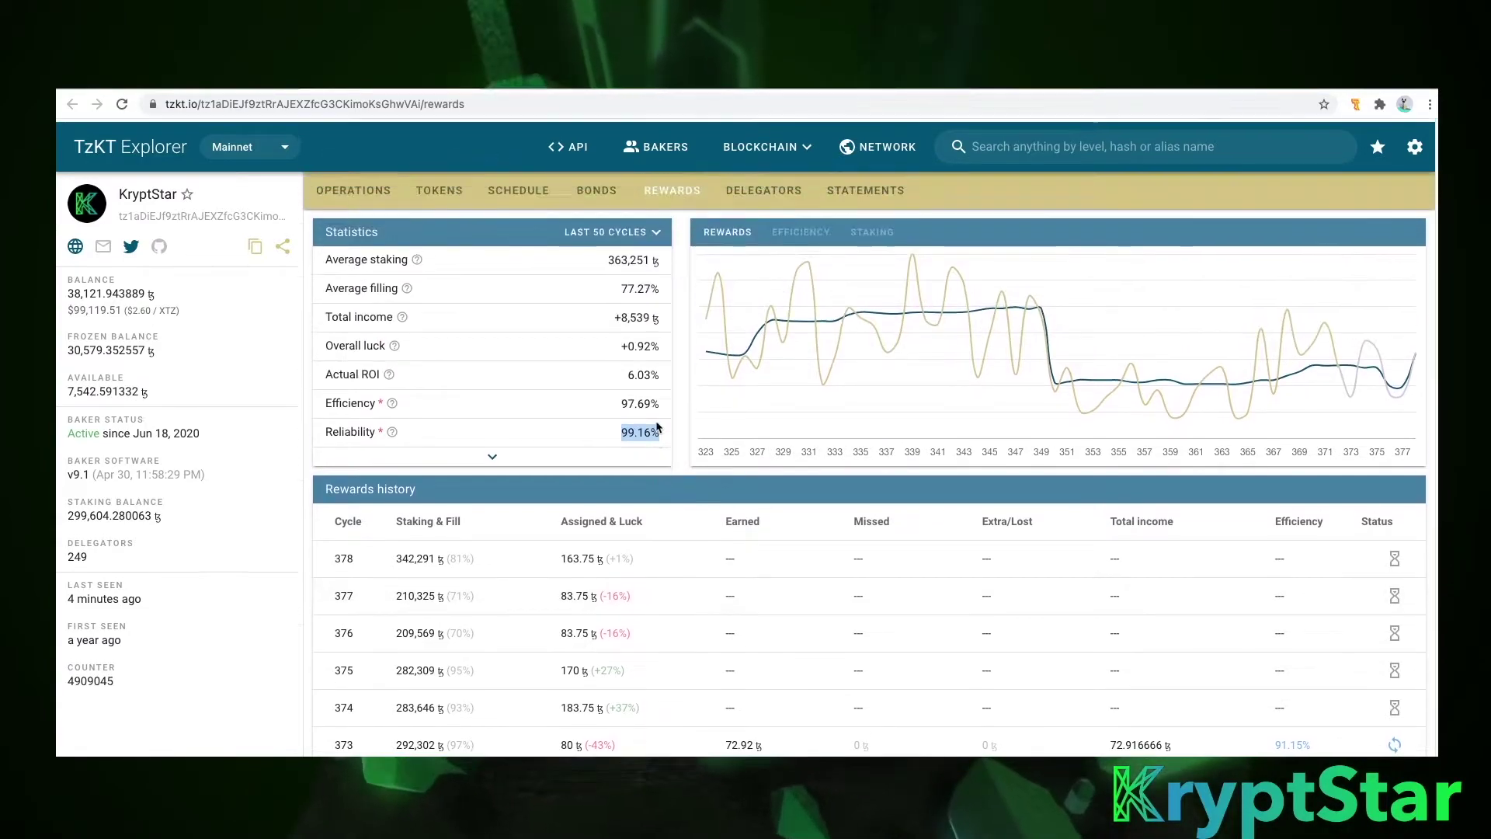
scroll(687, 393, "down", 2)
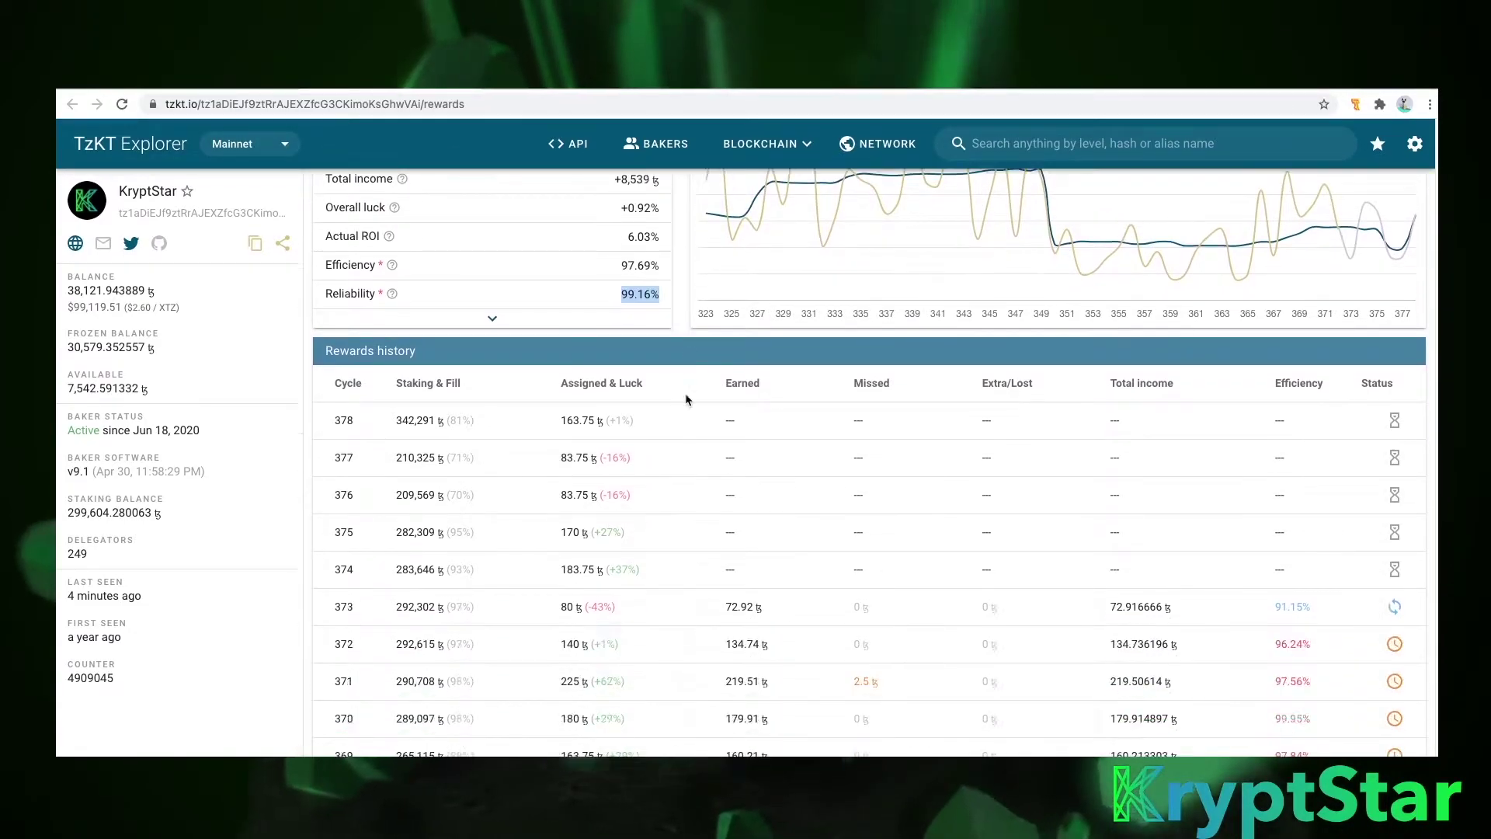
scroll(687, 393, "up", 3)
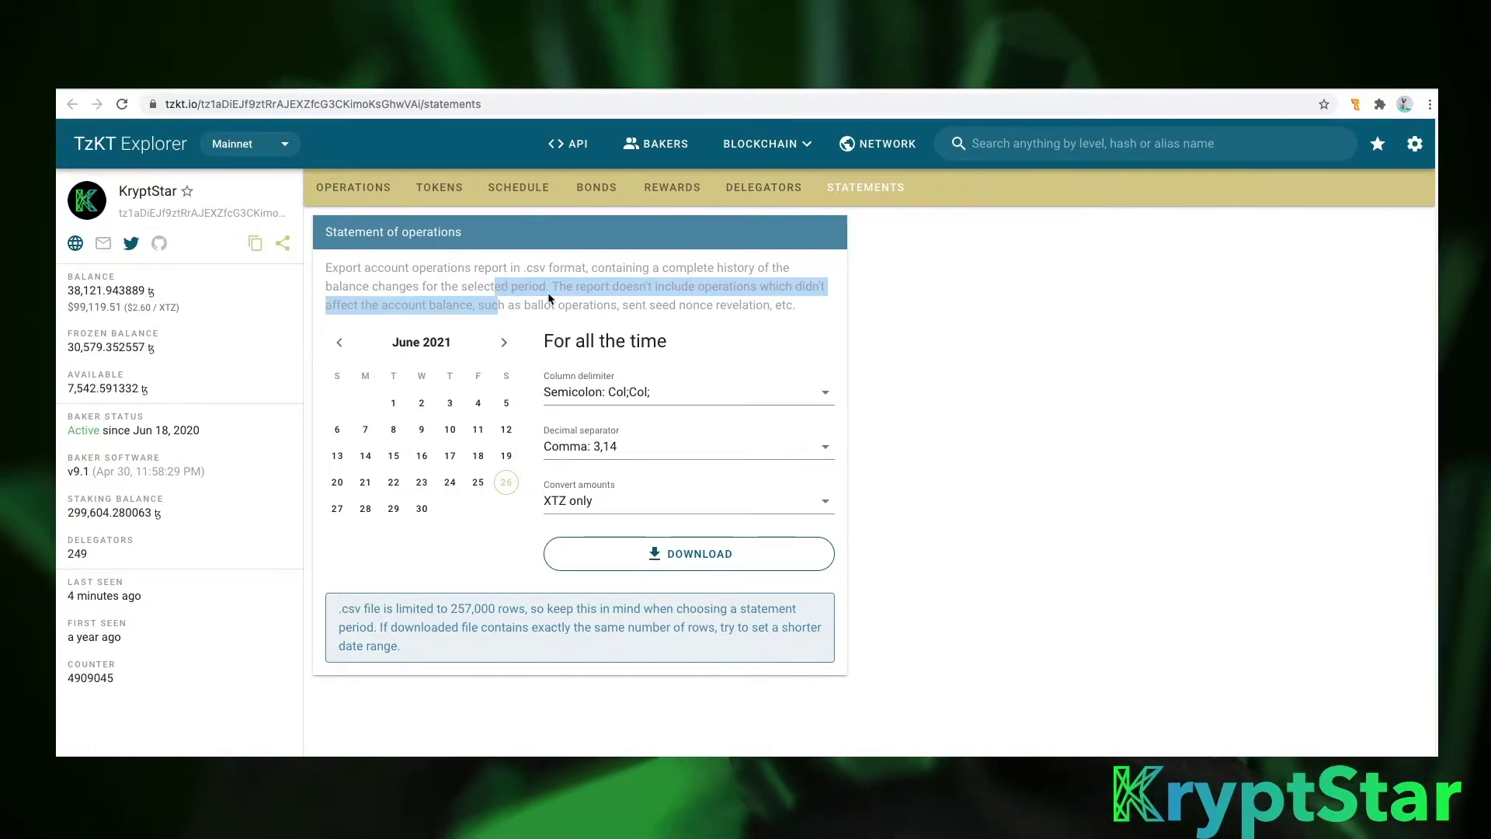
View KryptStar's STKR token holdings, then its operations list of cycle 373 delegations
left_click(439, 187)
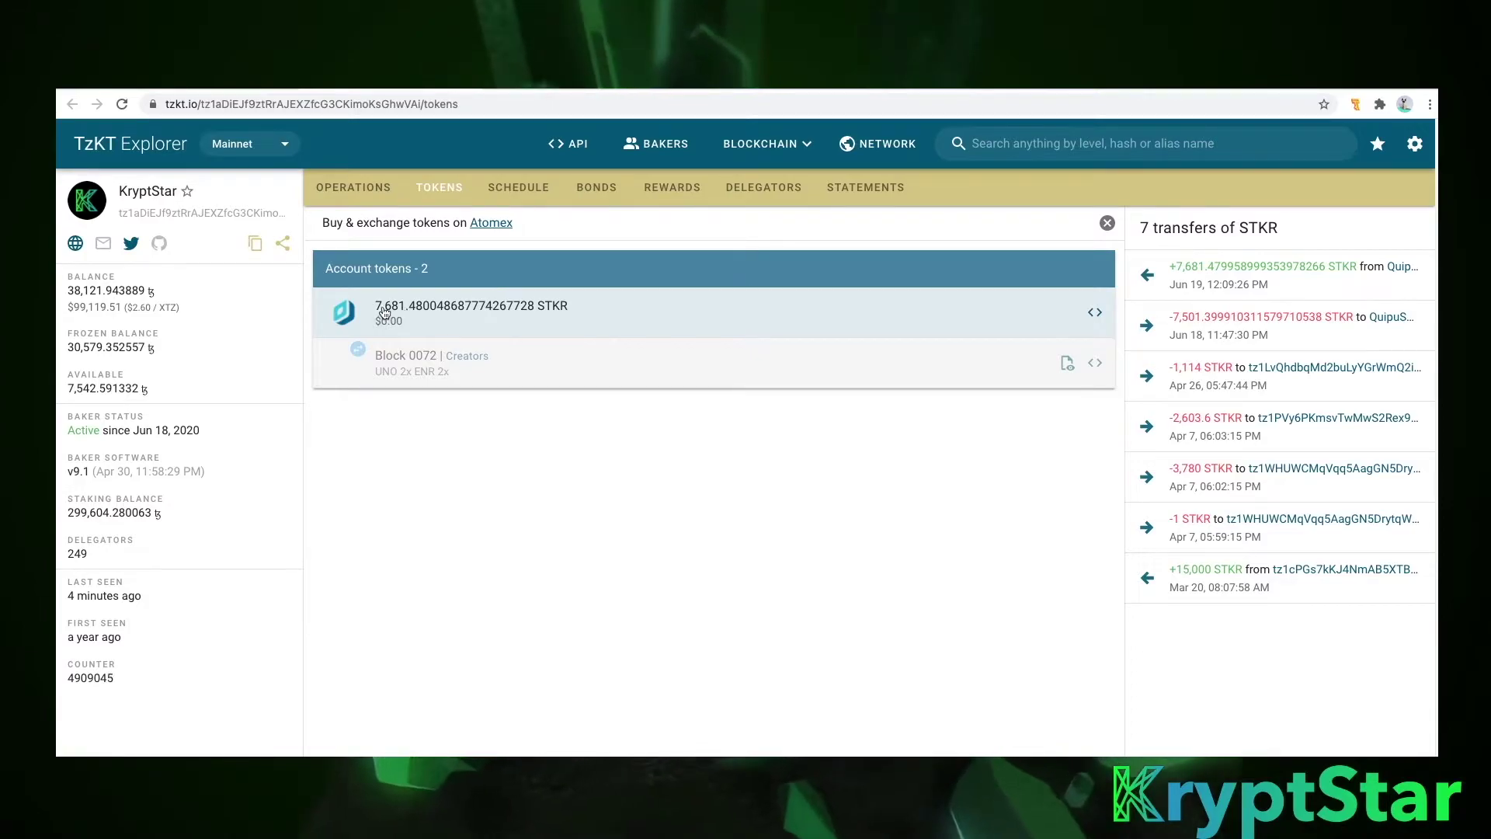
left_click(350, 186)
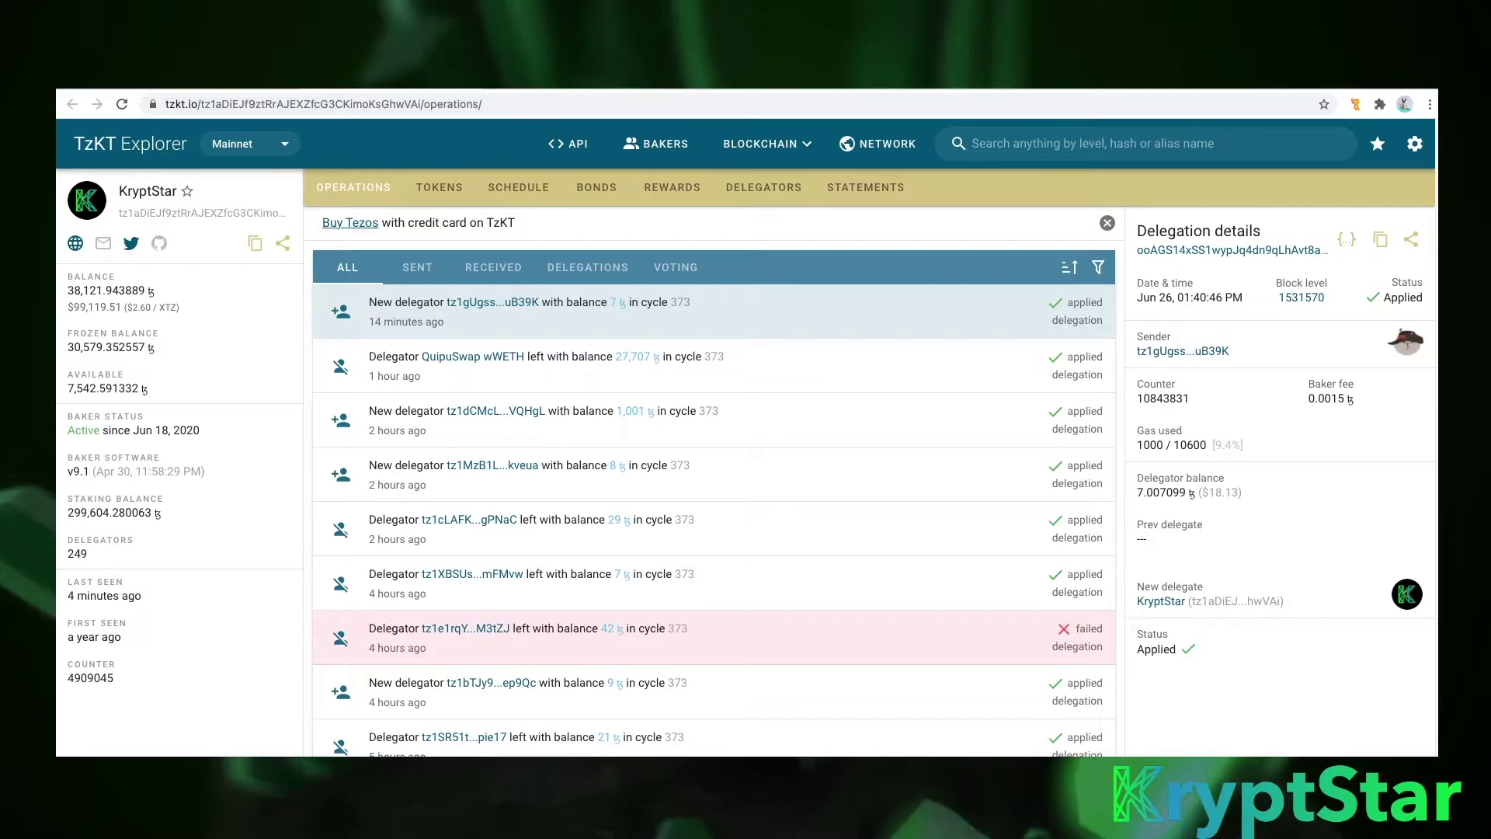
Switch to the hedgewithcrypto article on staking Tezos
left_click(543, 76)
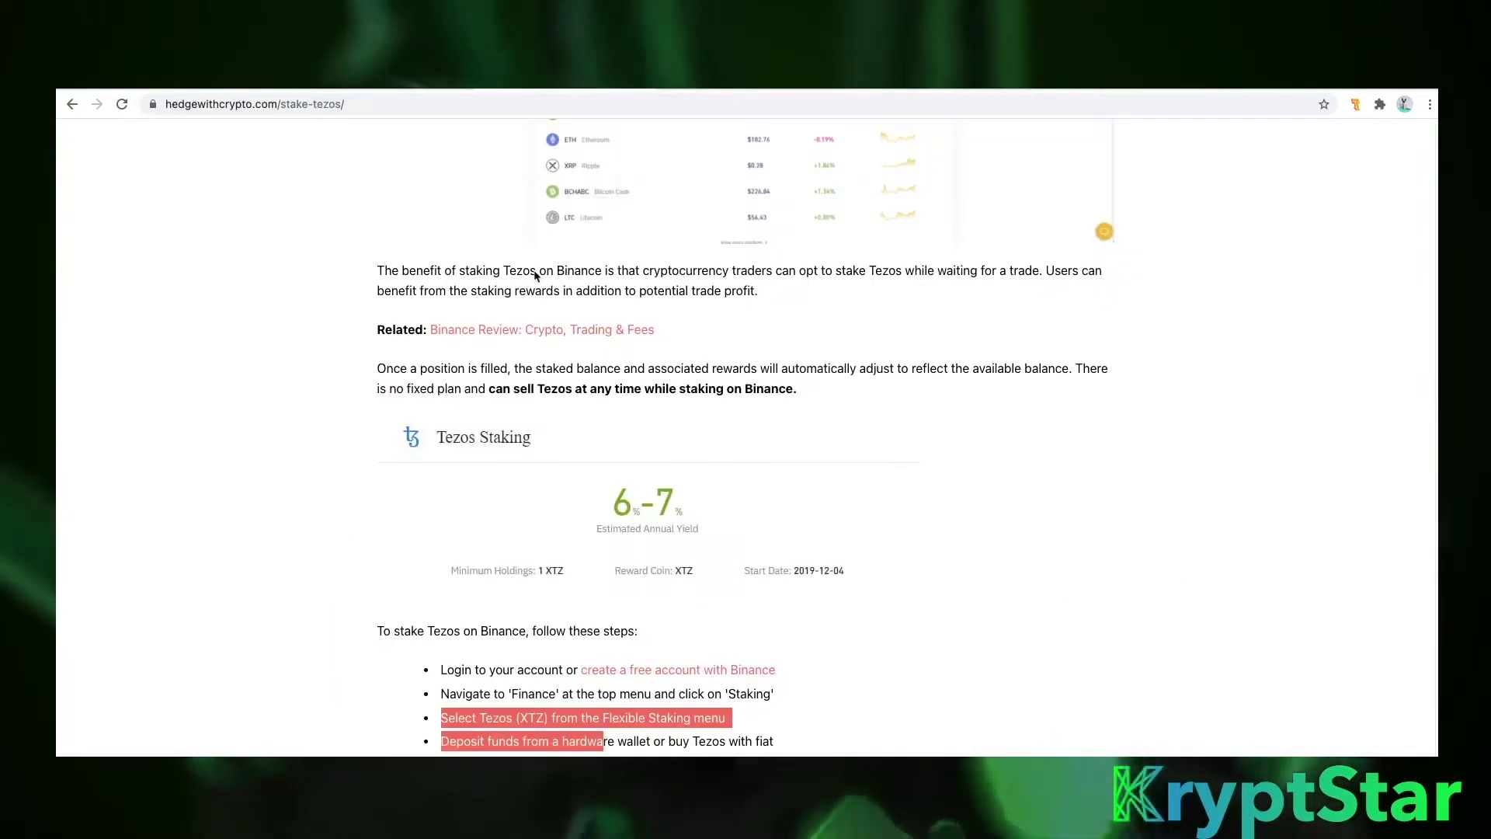
scroll(534, 276, "down", 7)
scroll(534, 278, "up", 8)
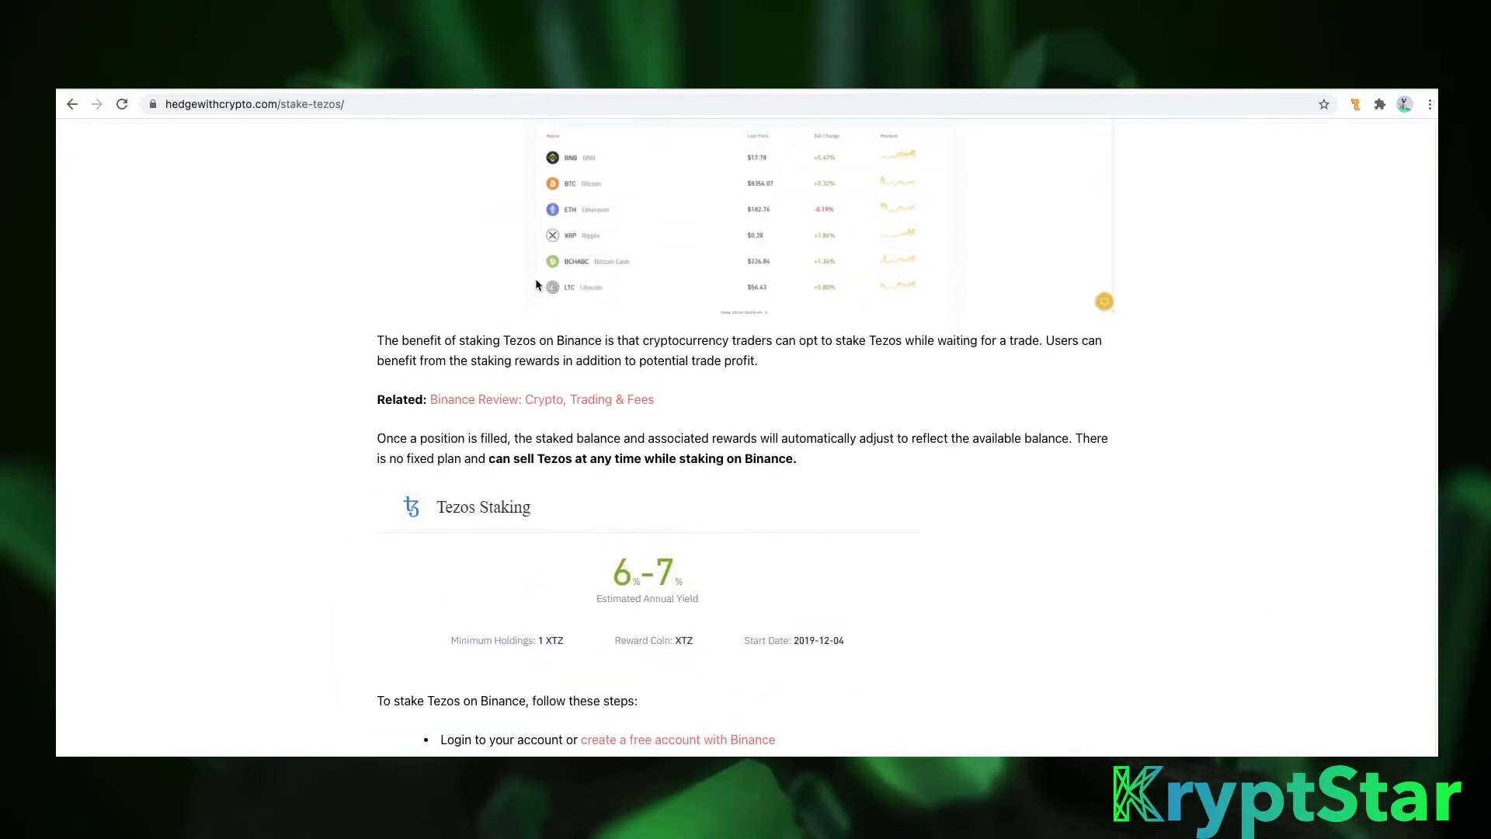
scroll(535, 278, "up", 6)
scroll(535, 278, "down", 9)
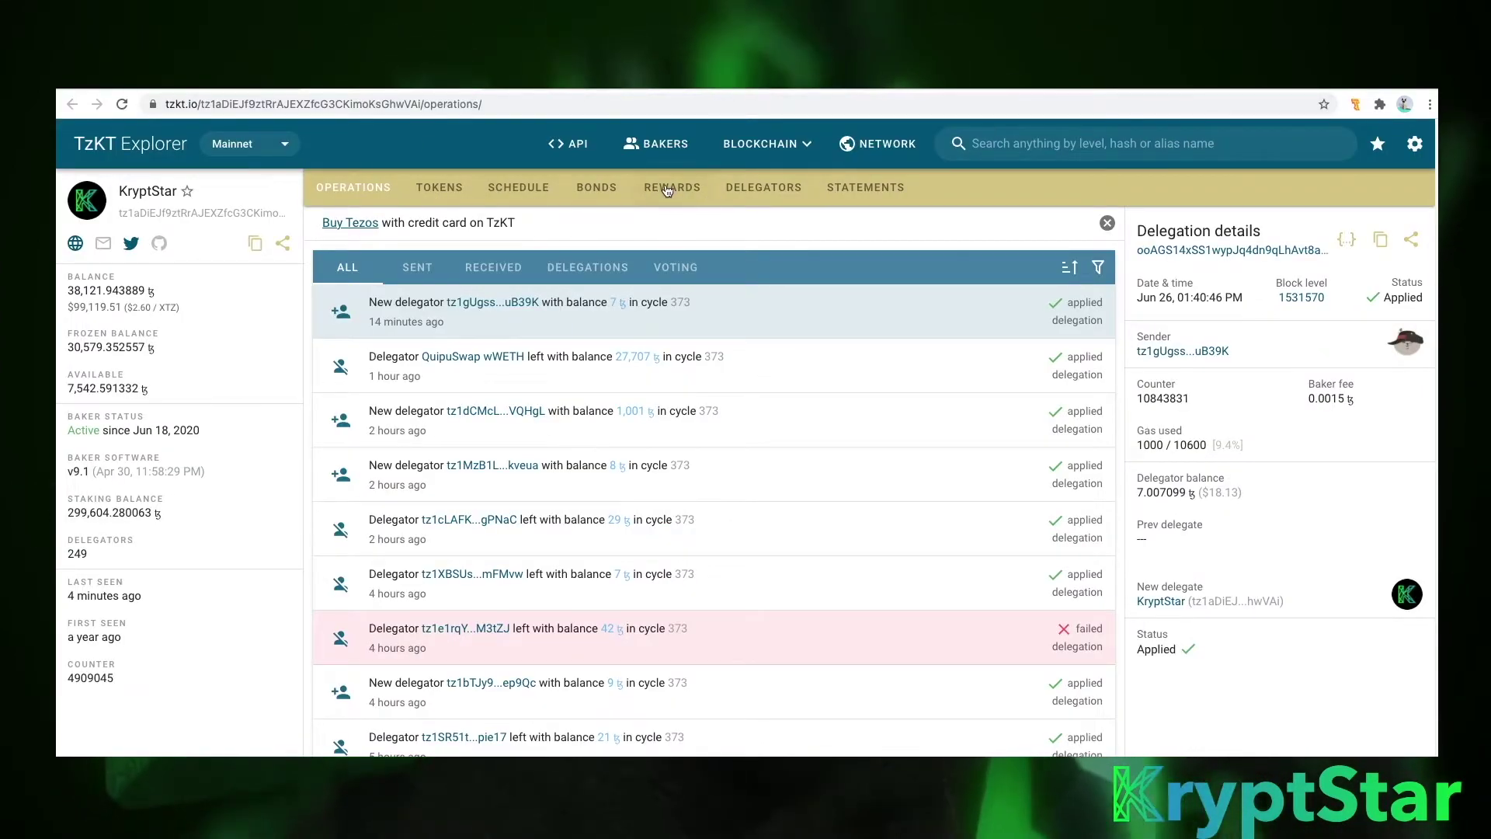
Review the article's Binance, Atomic Wallet, Coinbase and Guarda staking sections
left_click(667, 191)
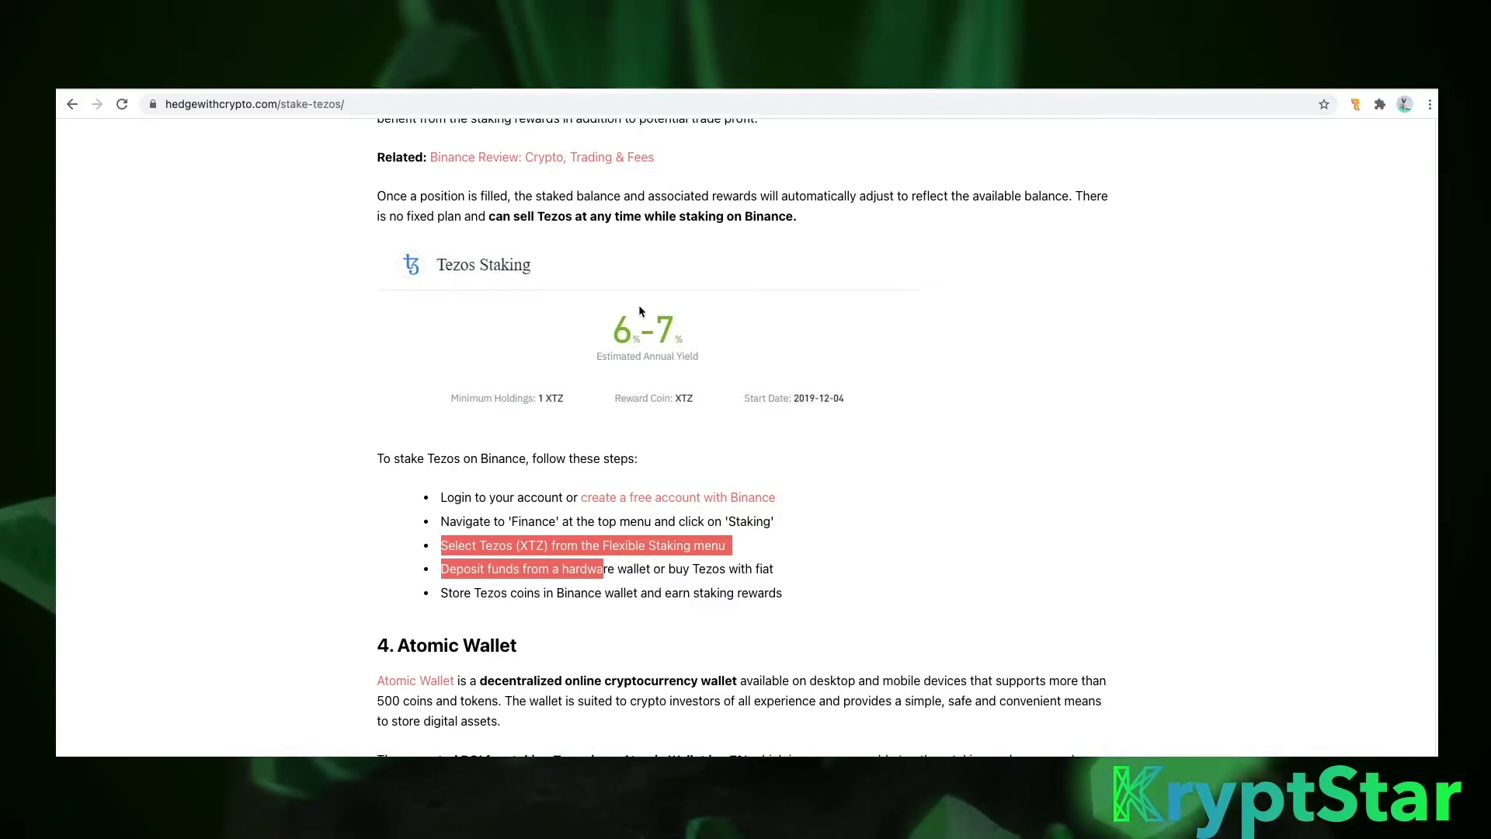
scroll(639, 304, "up", 2)
scroll(639, 304, "down", 3)
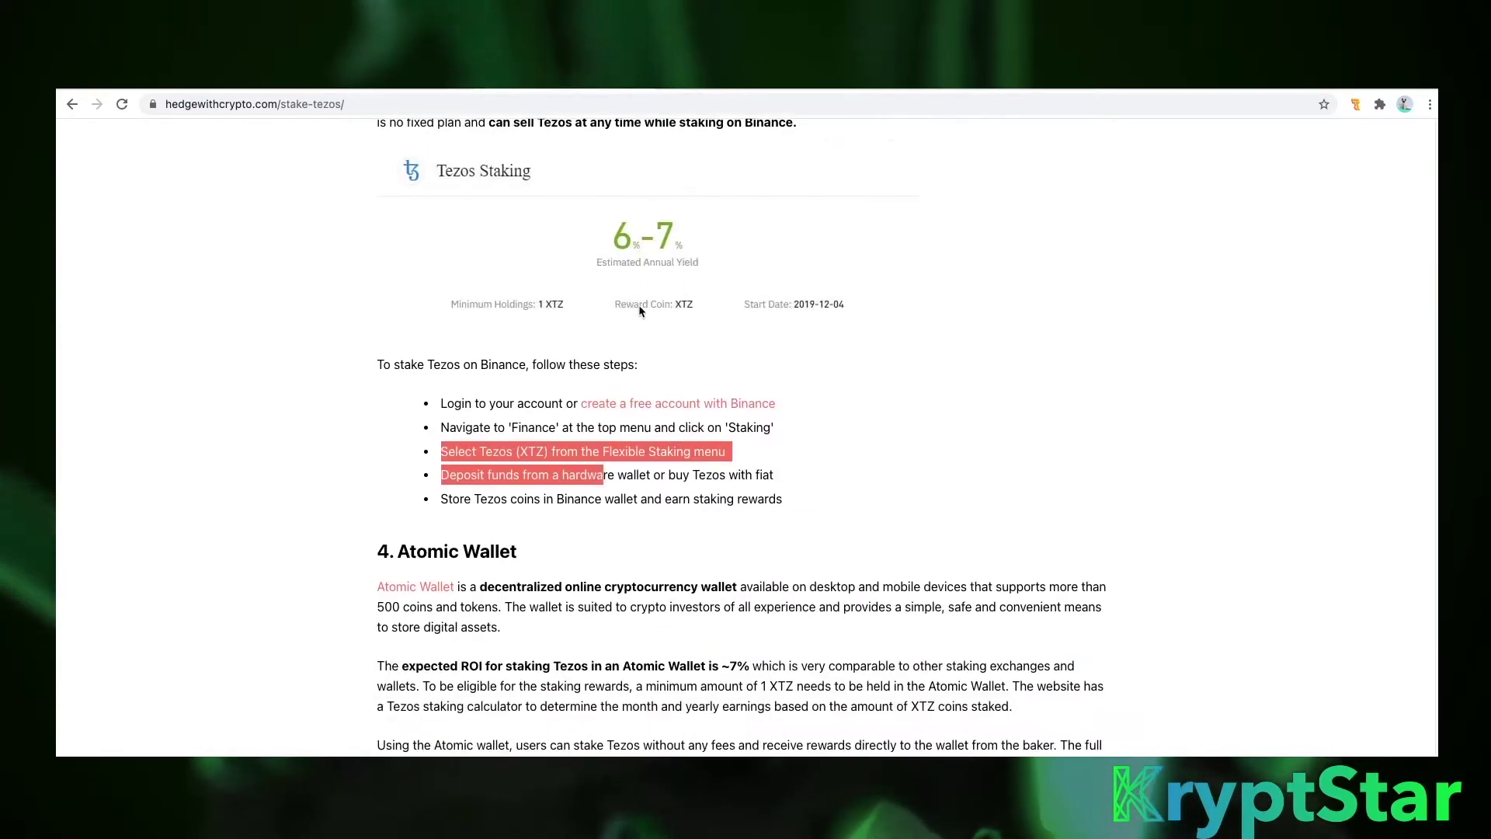
scroll(640, 311, "down", 6)
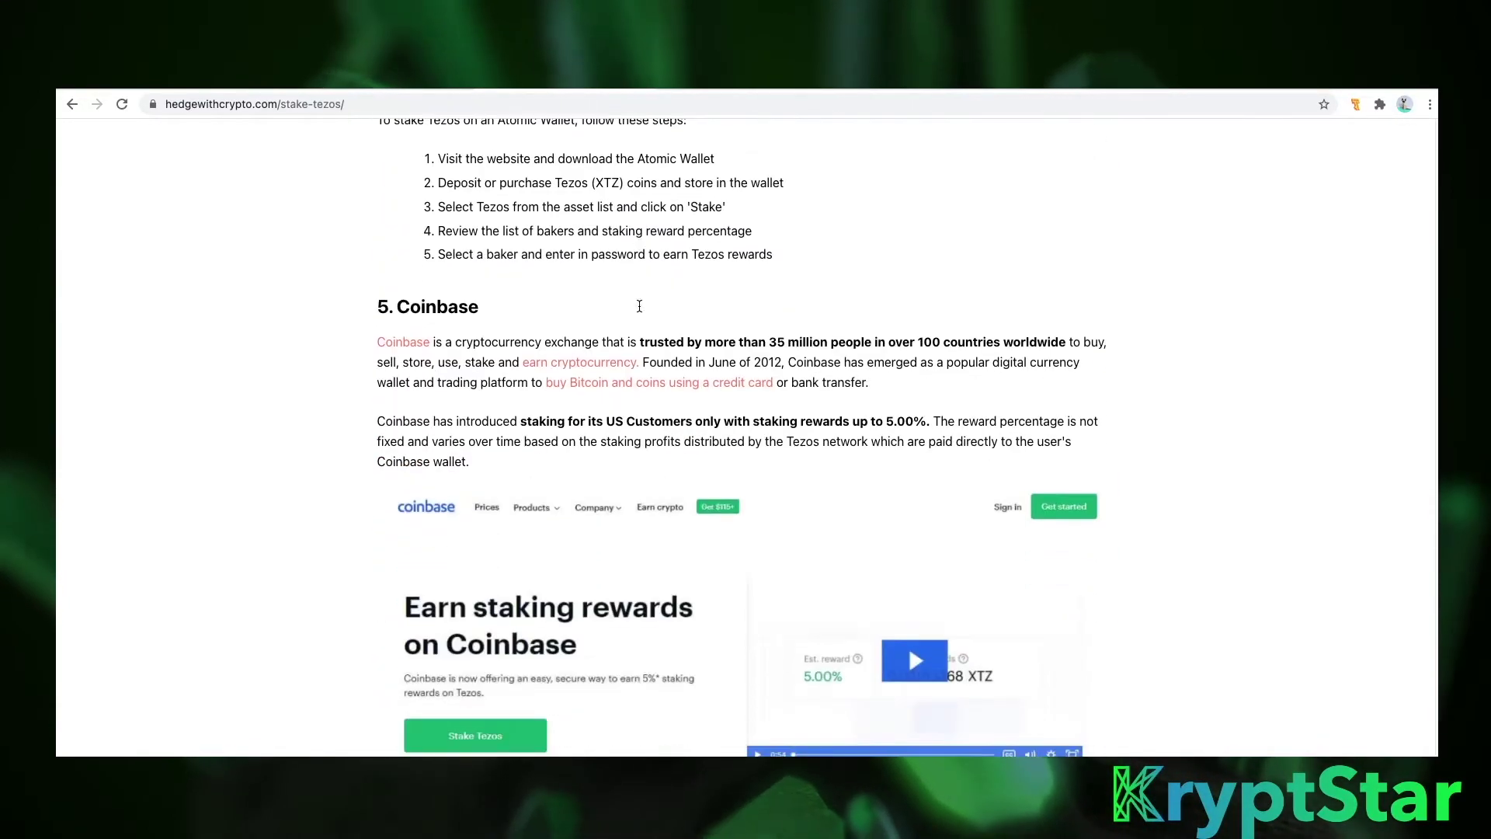
scroll(639, 306, "down", 10)
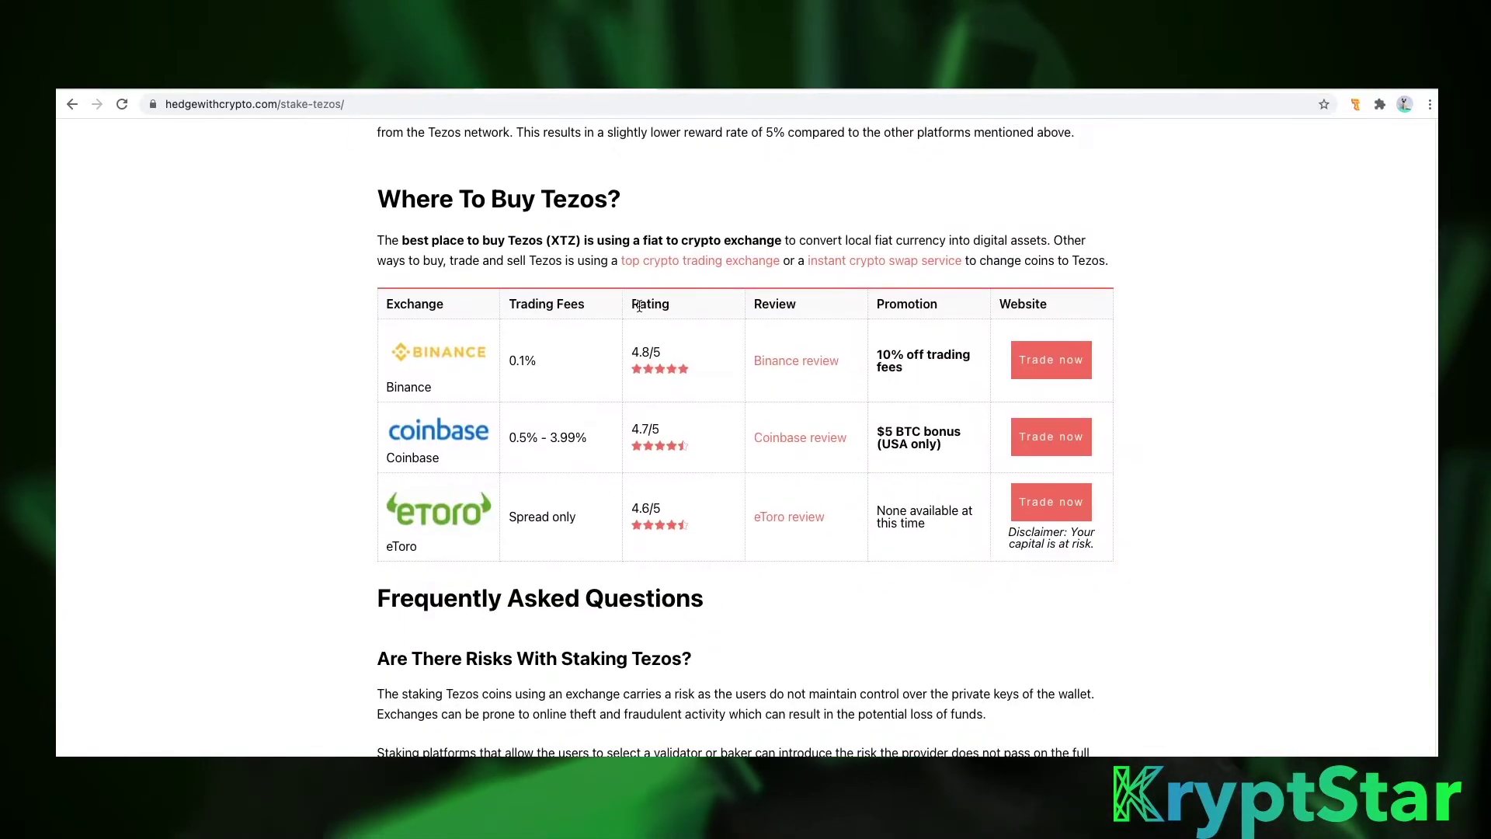
scroll(639, 306, "up", 1)
scroll(641, 311, "down", 2)
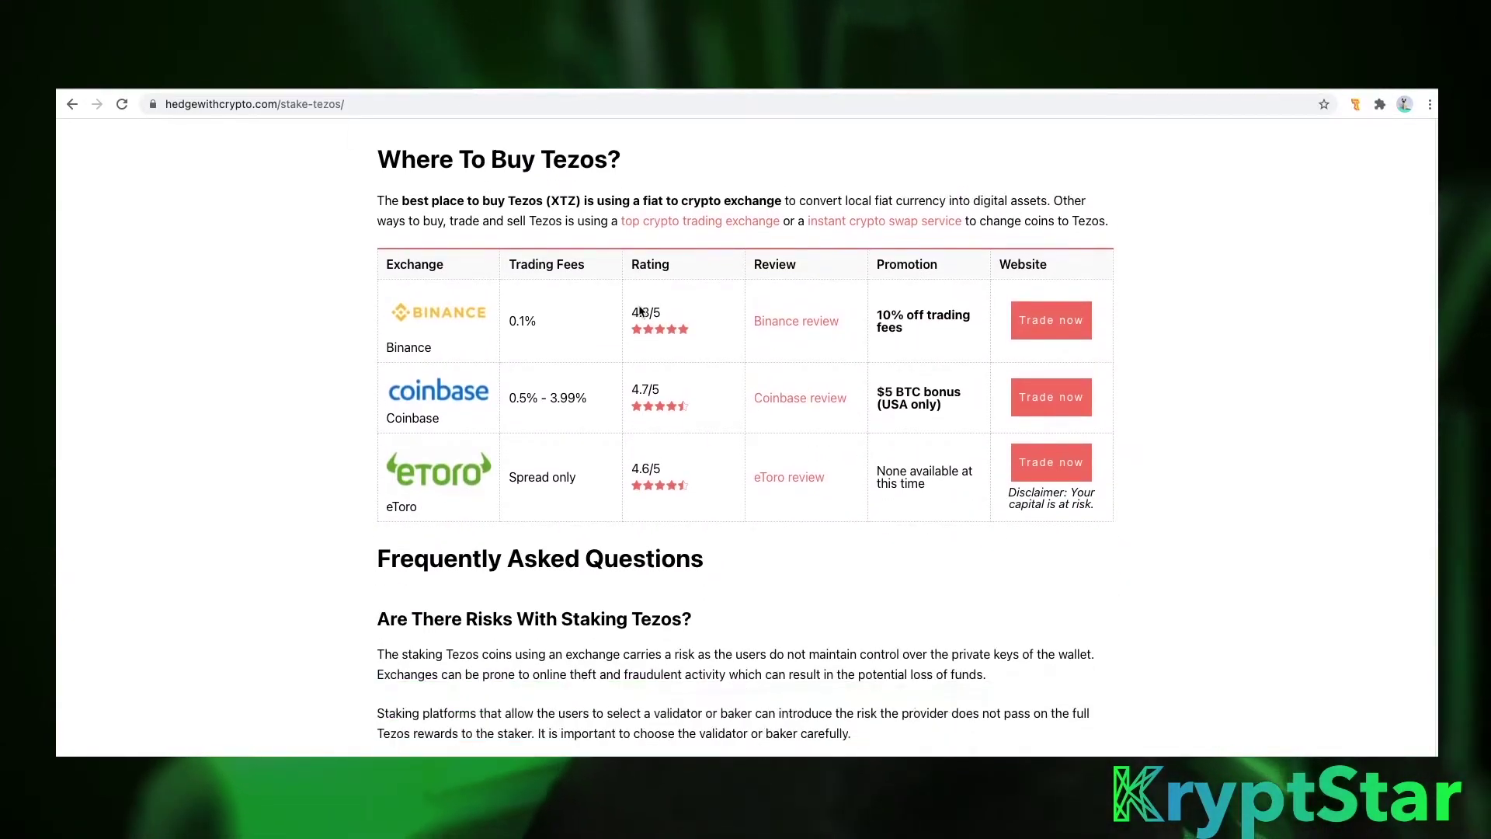
scroll(639, 310, "down", 3)
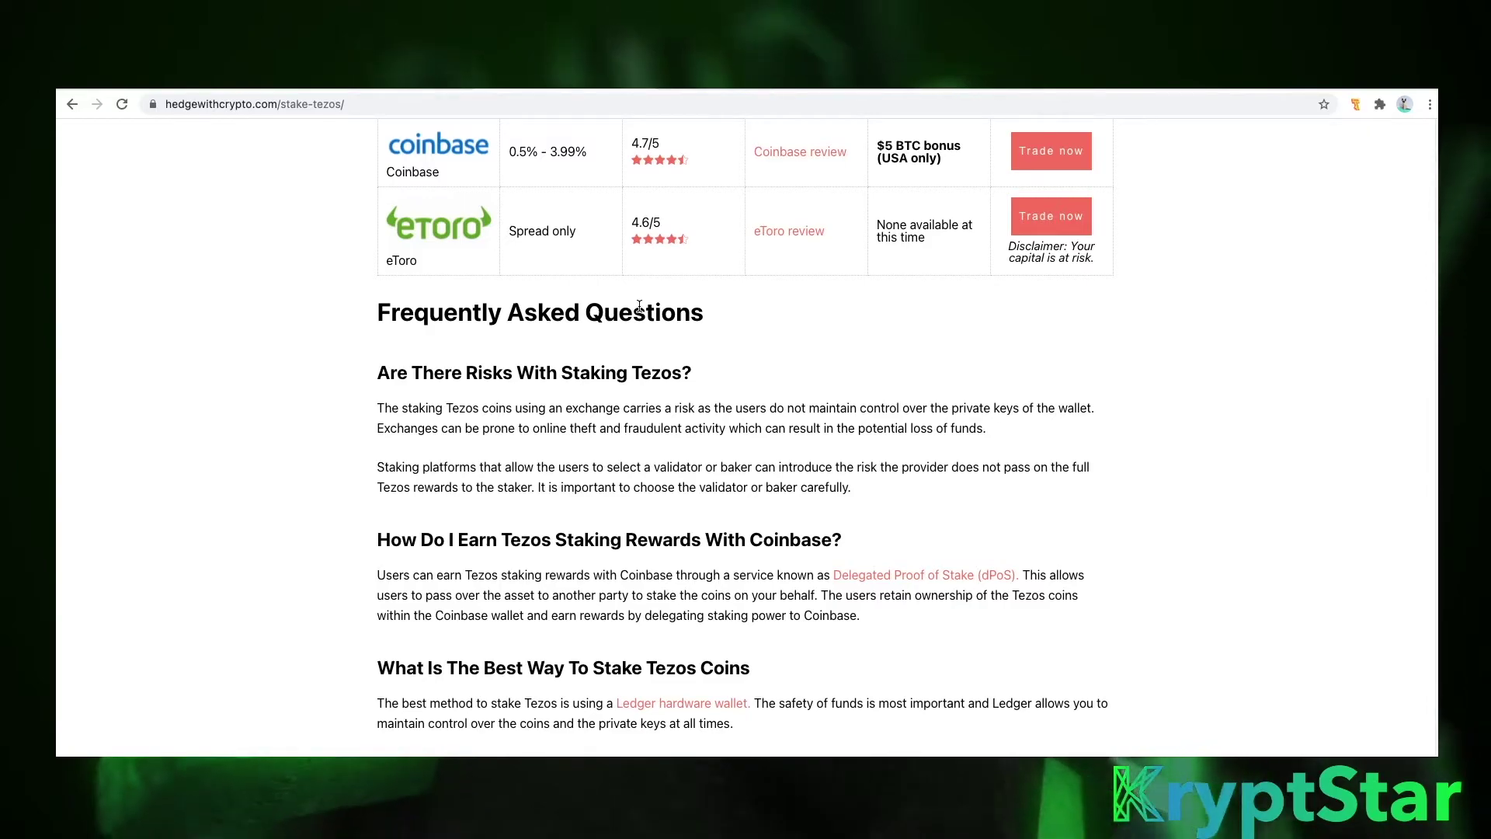
scroll(639, 306, "down", 9)
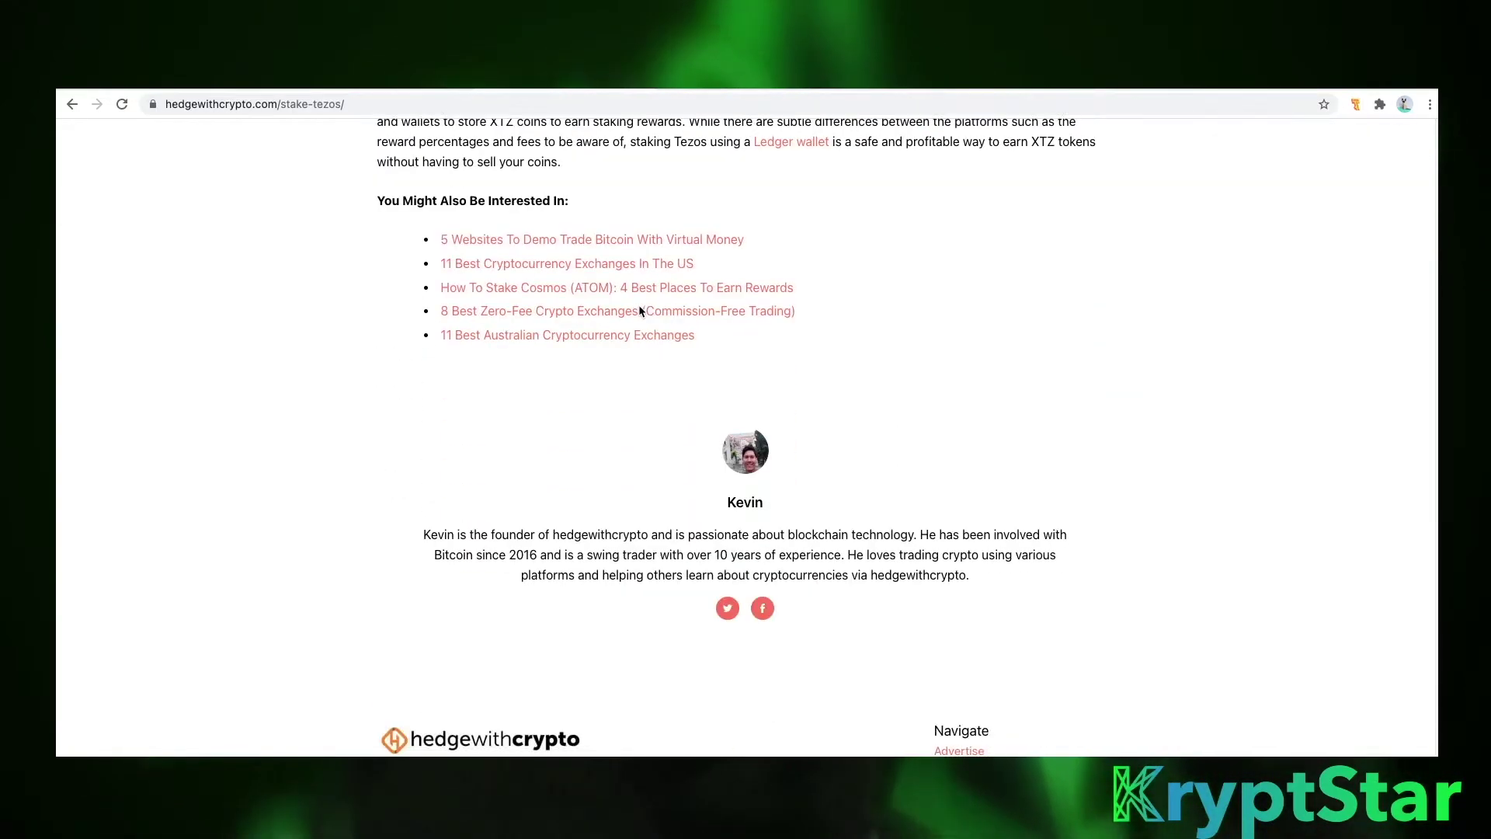
scroll(639, 308, "up", 15)
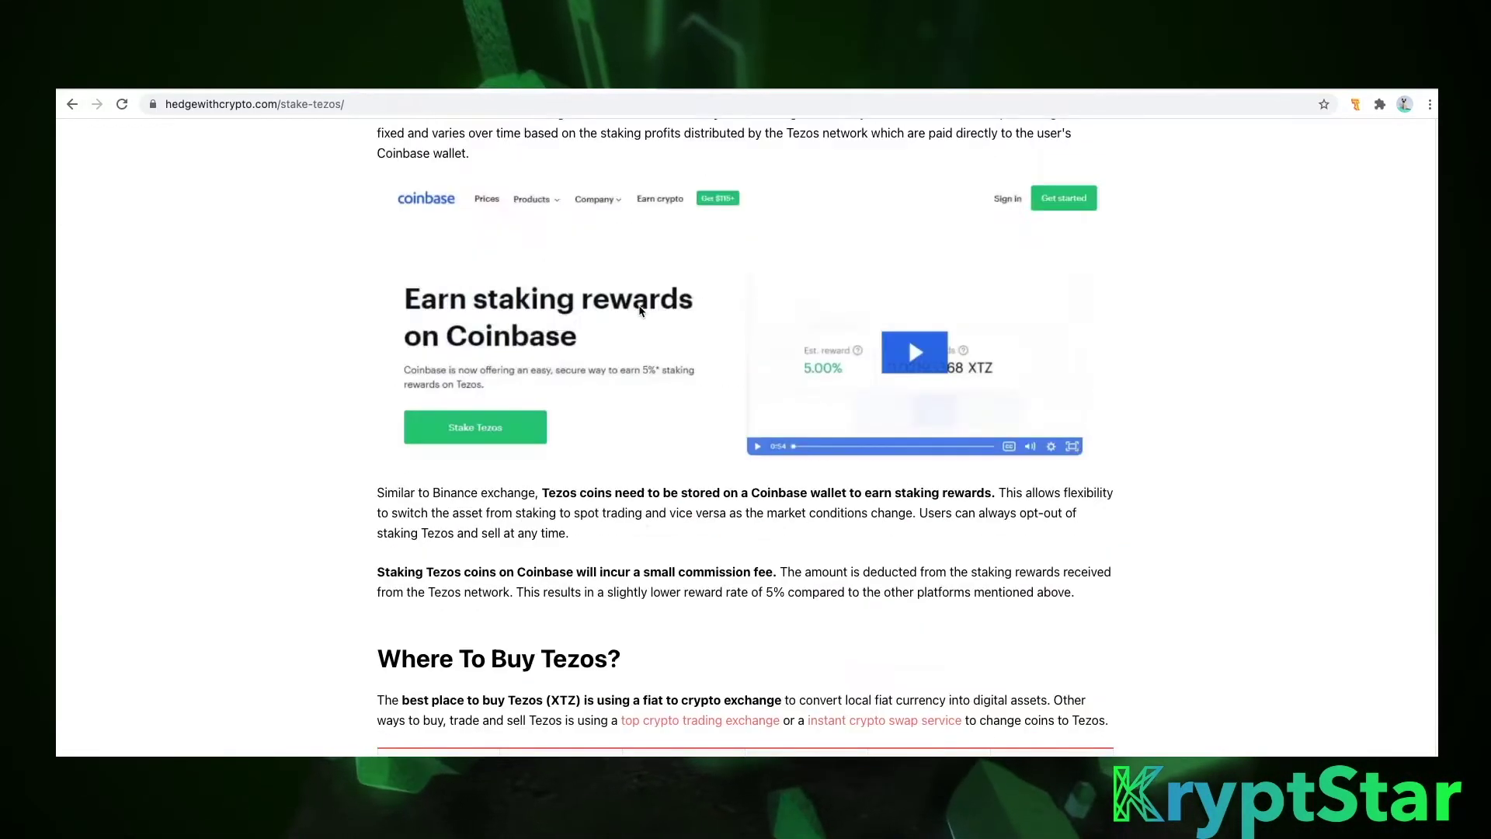
scroll(639, 310, "up", 20)
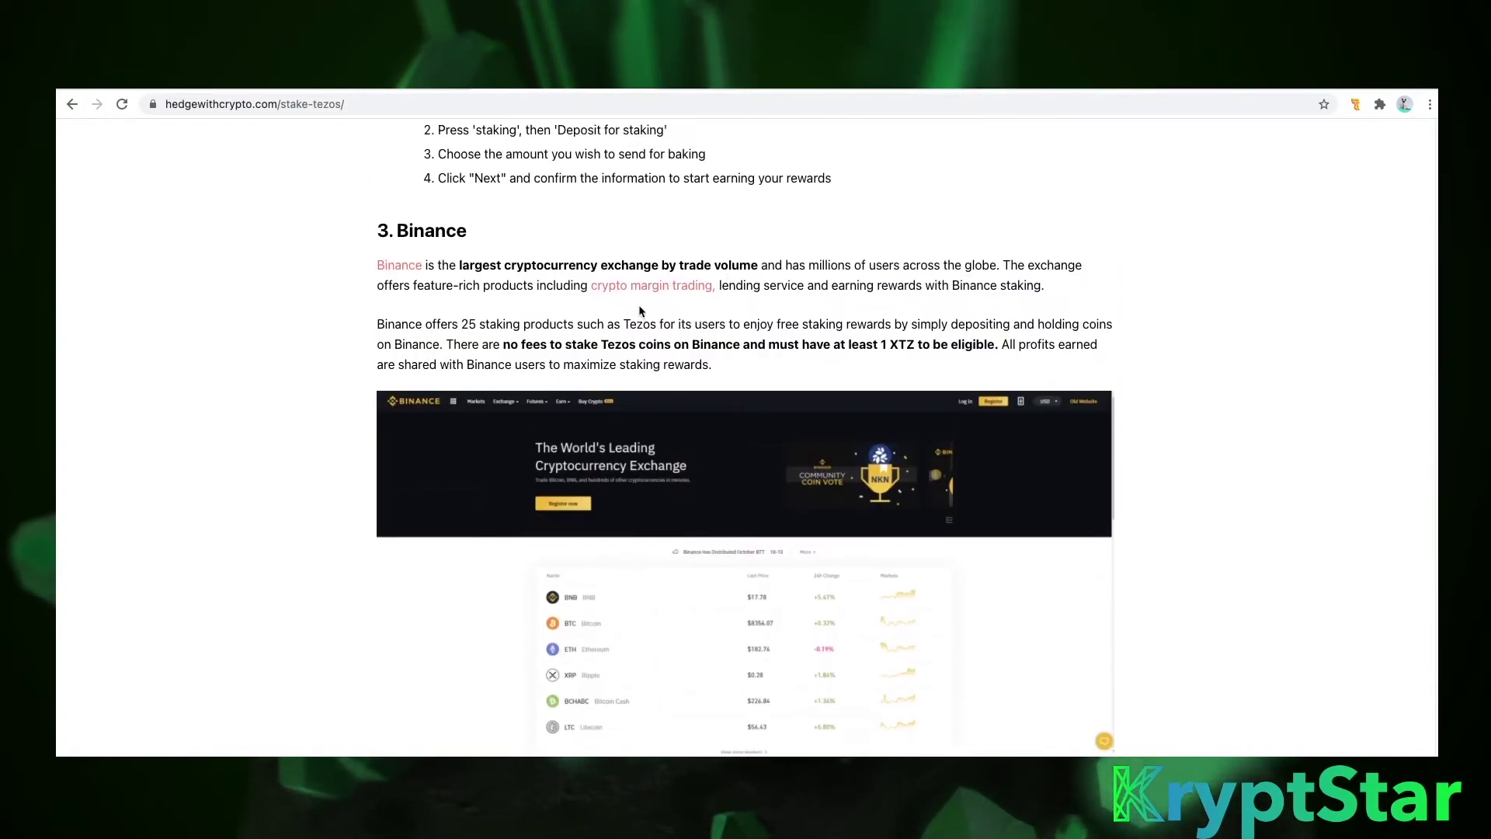
scroll(639, 309, "up", 7)
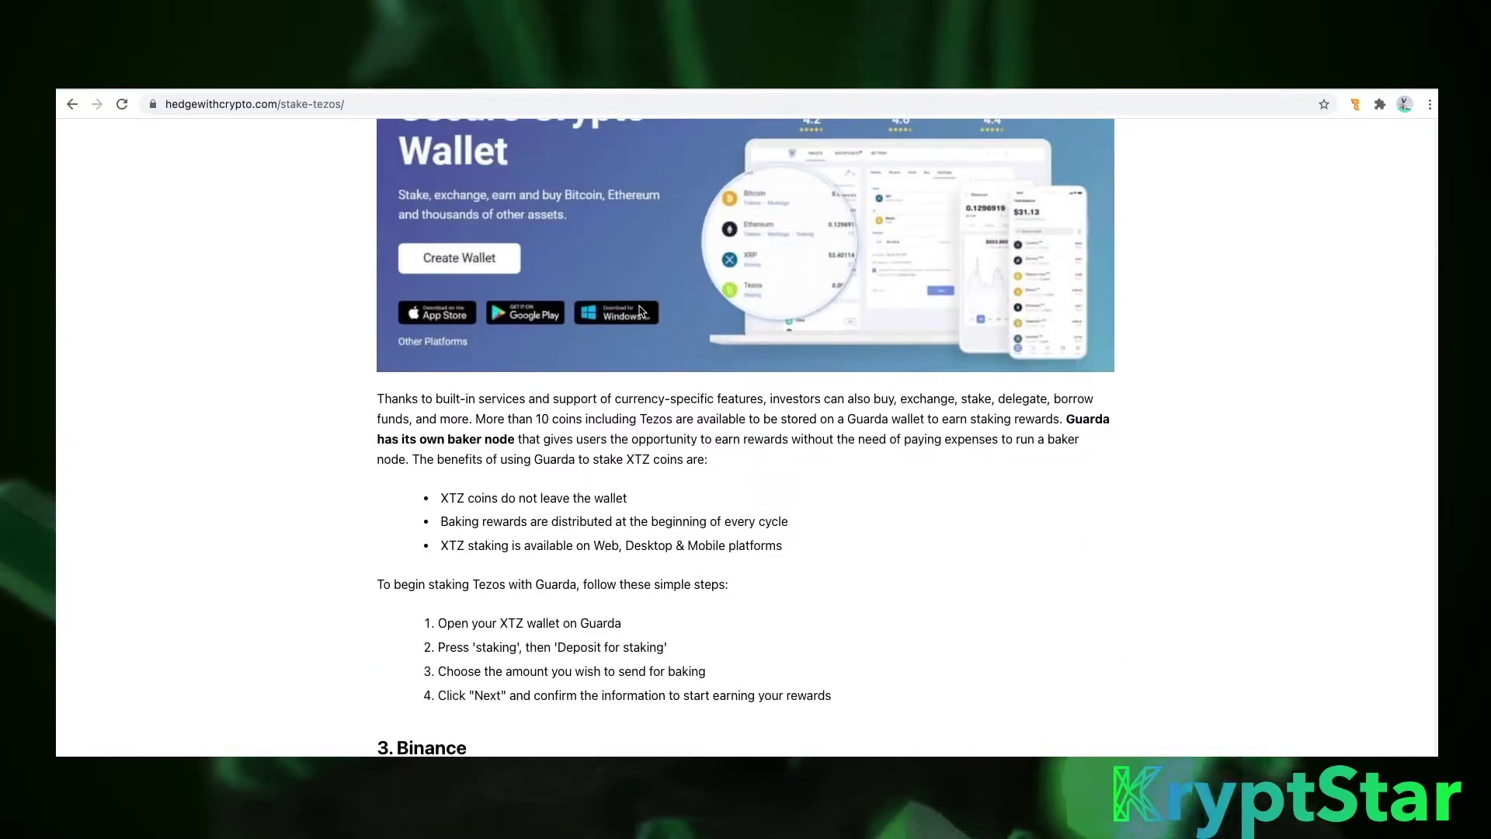
scroll(639, 310, "up", 5)
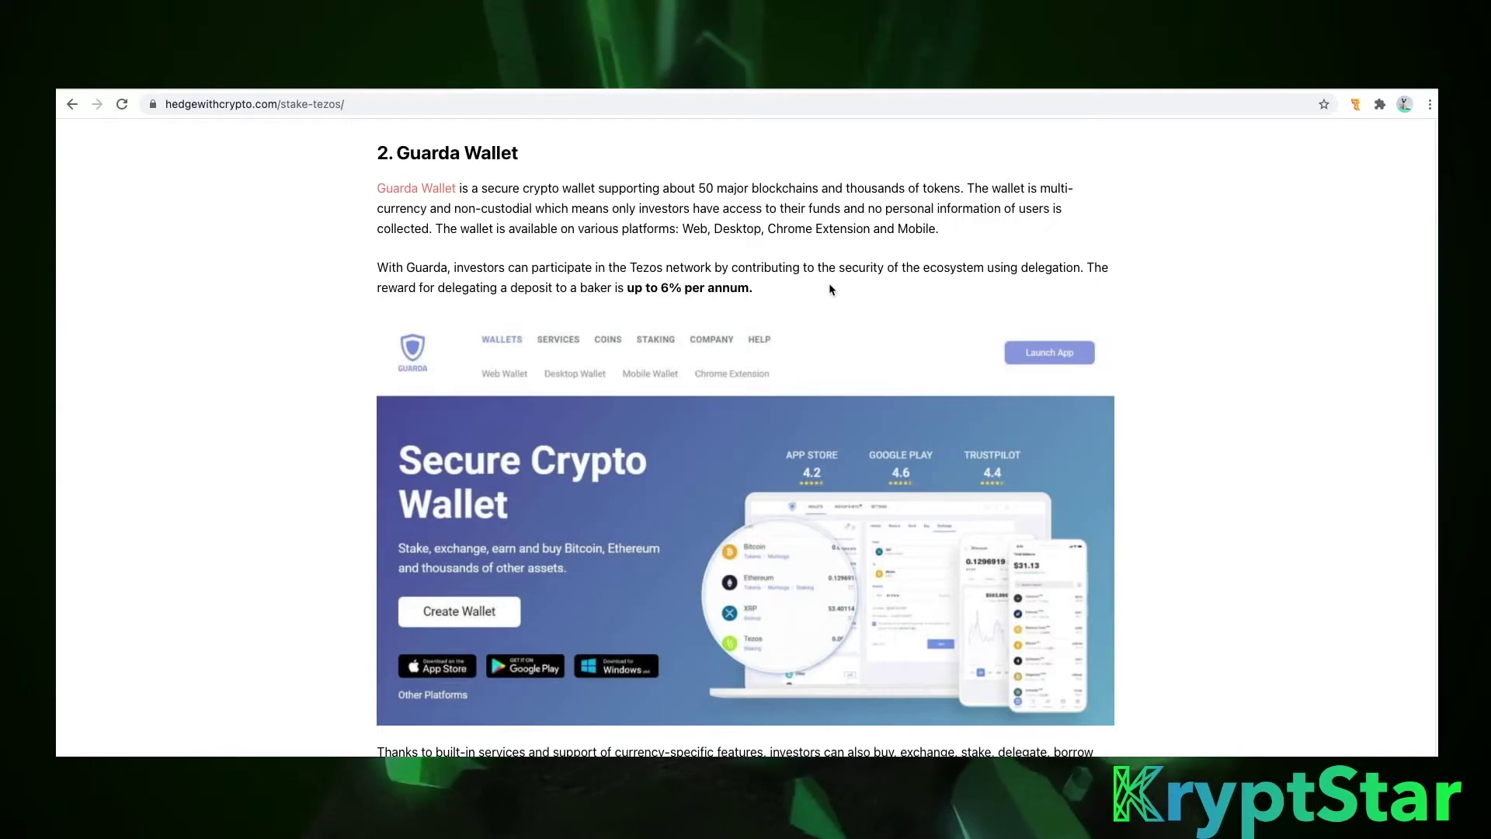
scroll(830, 285, "down", 1)
scroll(829, 289, "down", 3)
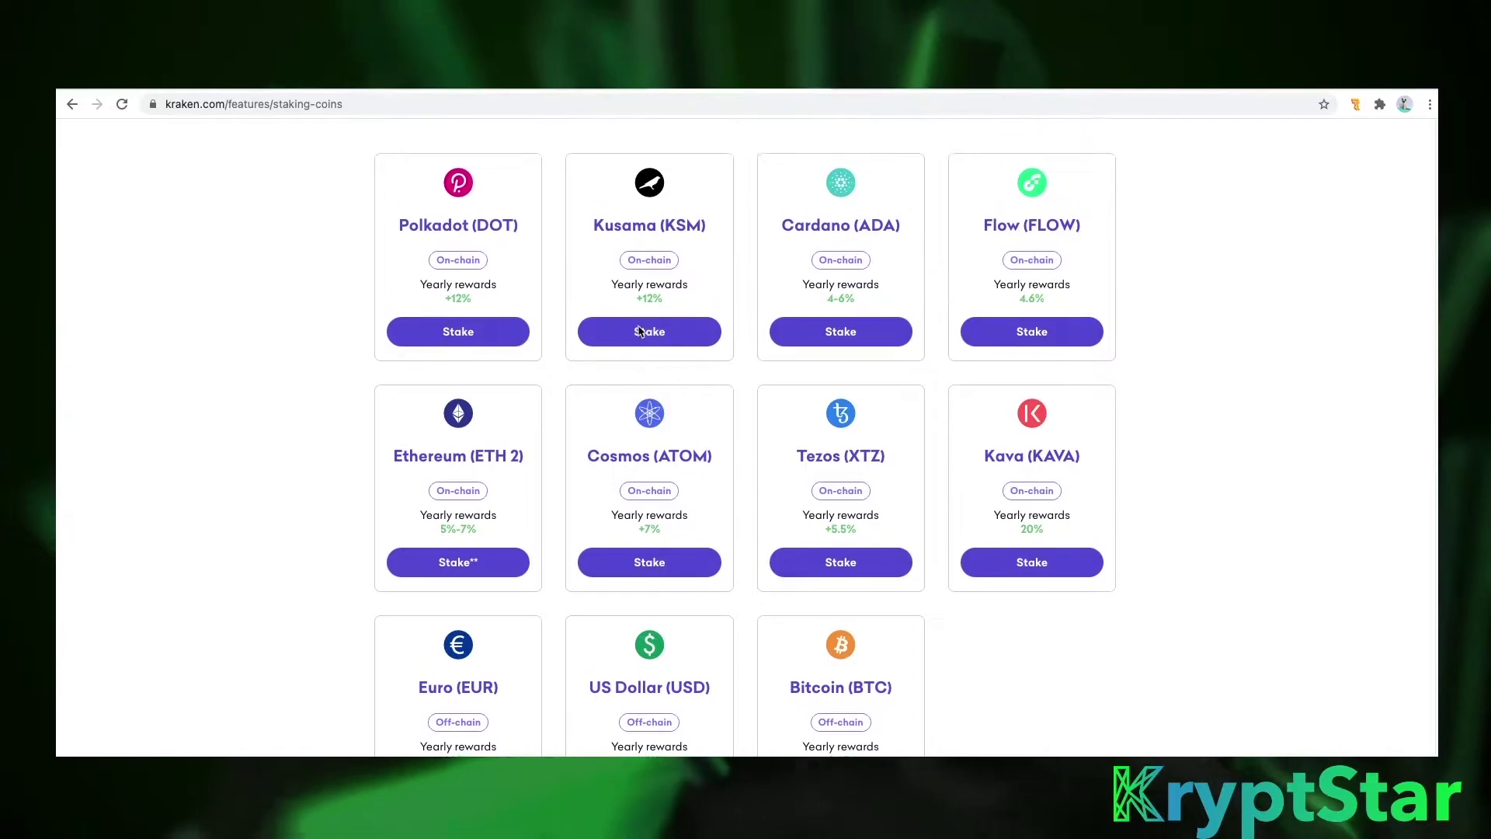
Highlight the +5.5% yearly reward on Kraken's Tezos (XTZ) staking card
scroll(638, 332, "up", 7)
scroll(639, 332, "down", 4)
scroll(638, 332, "down", 4)
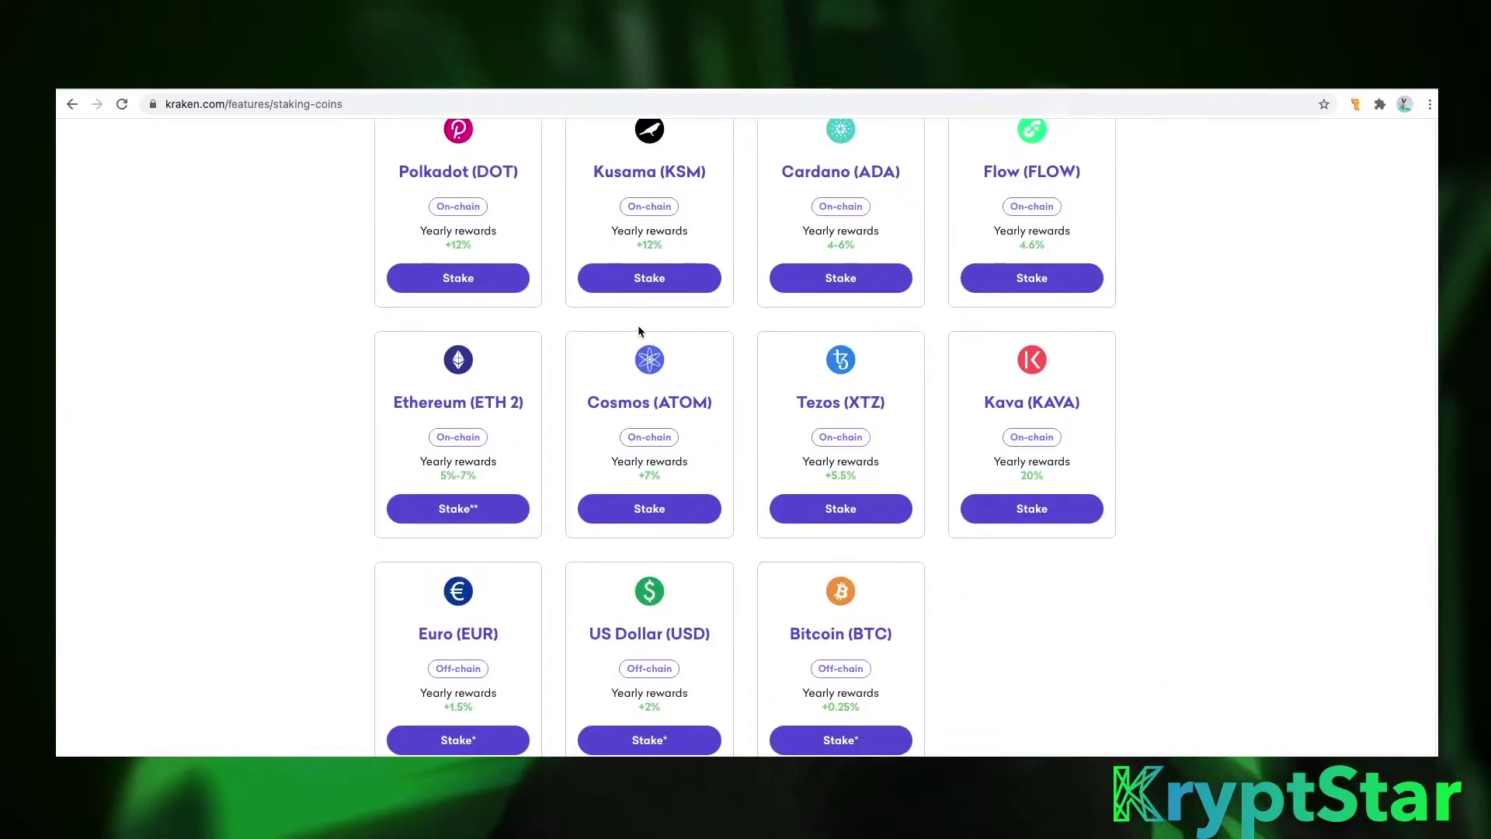
double_click(854, 455)
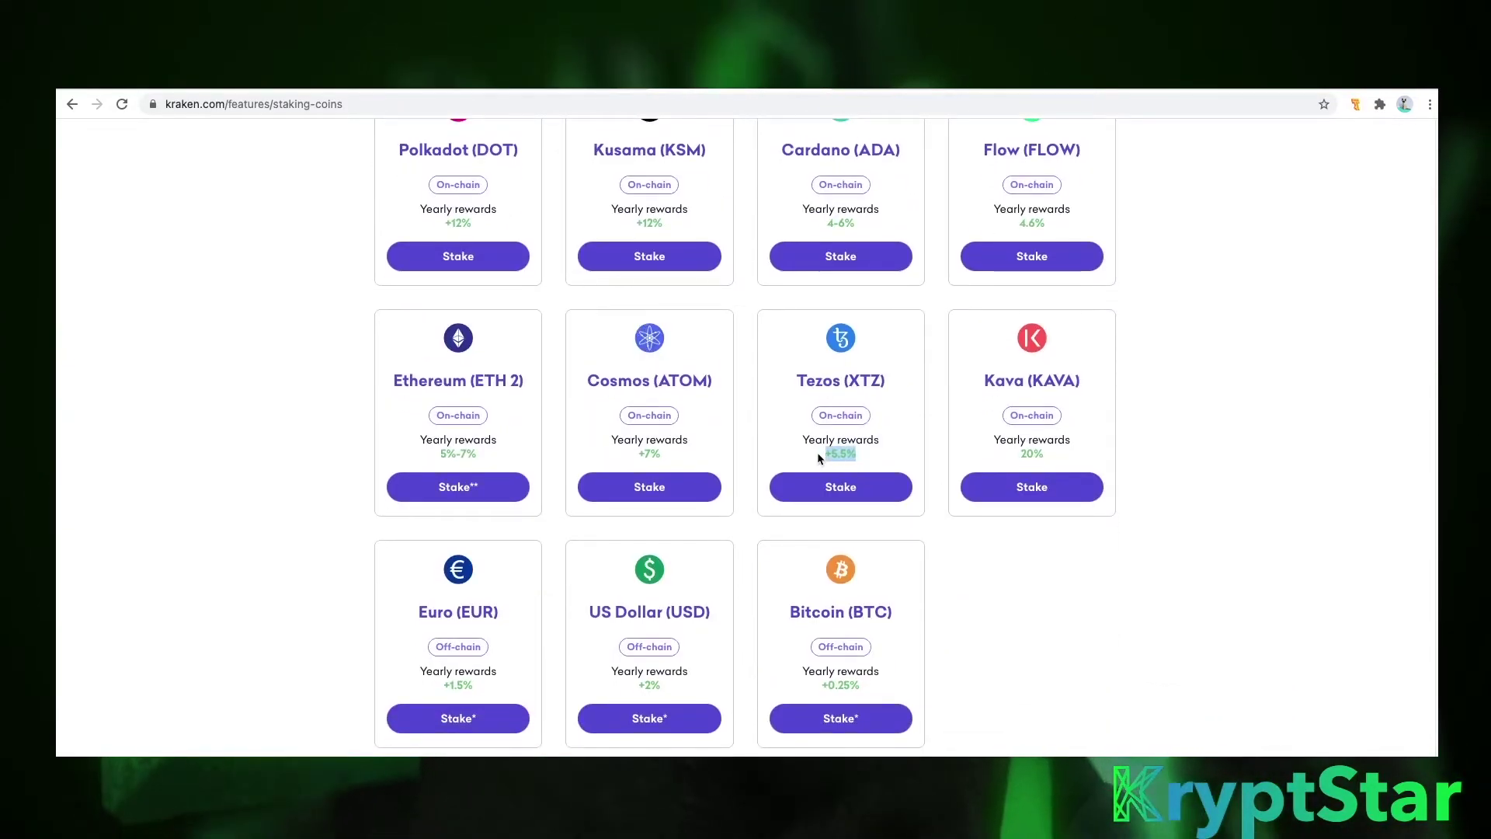
left_click(859, 458)
left_click_drag(860, 459, 785, 458)
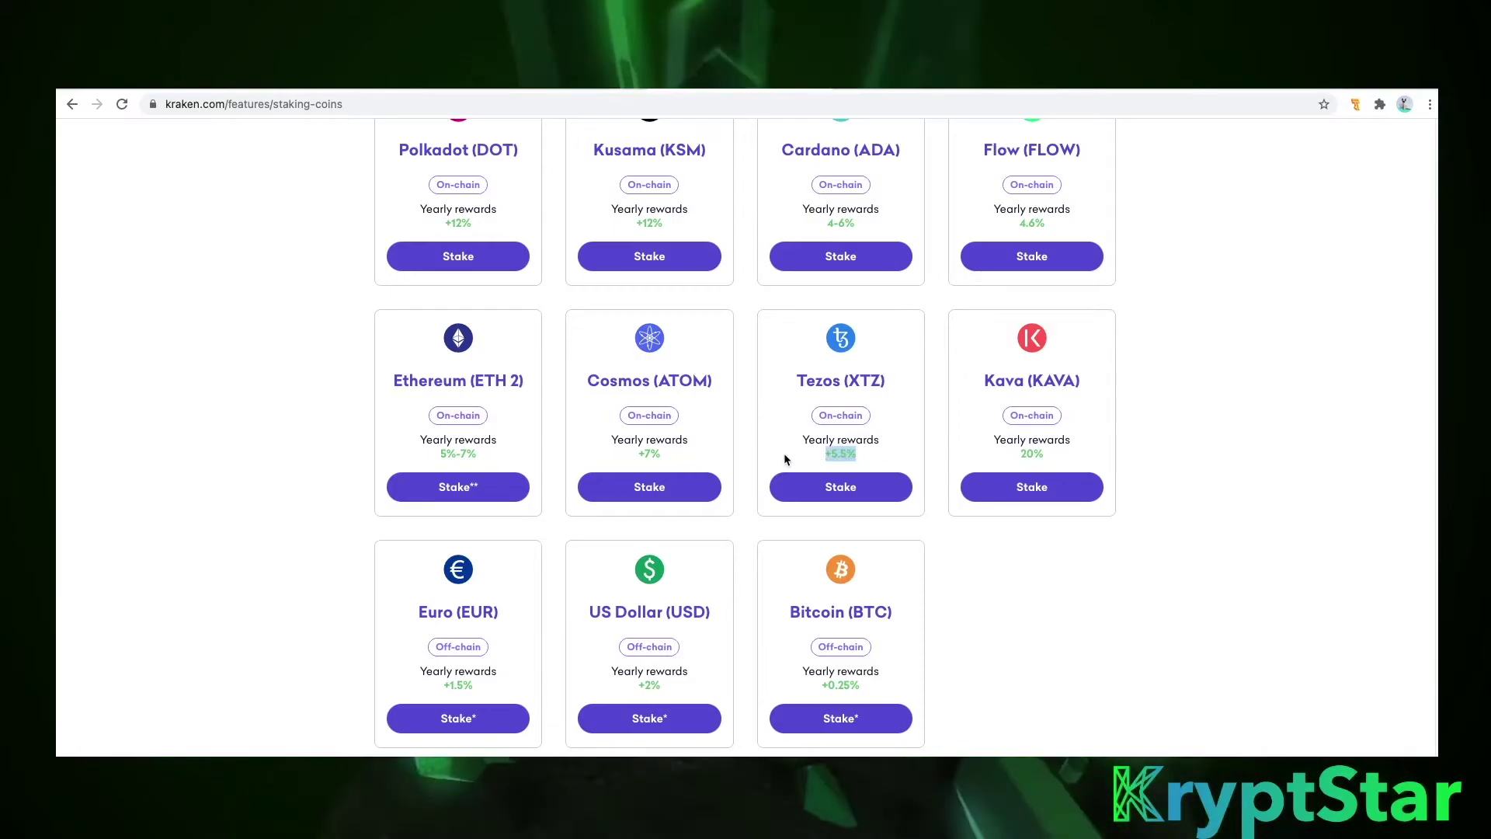
Scroll the coin cards to compare Cosmos at +7% and Kava at 20%
scroll(789, 370, "down", 1)
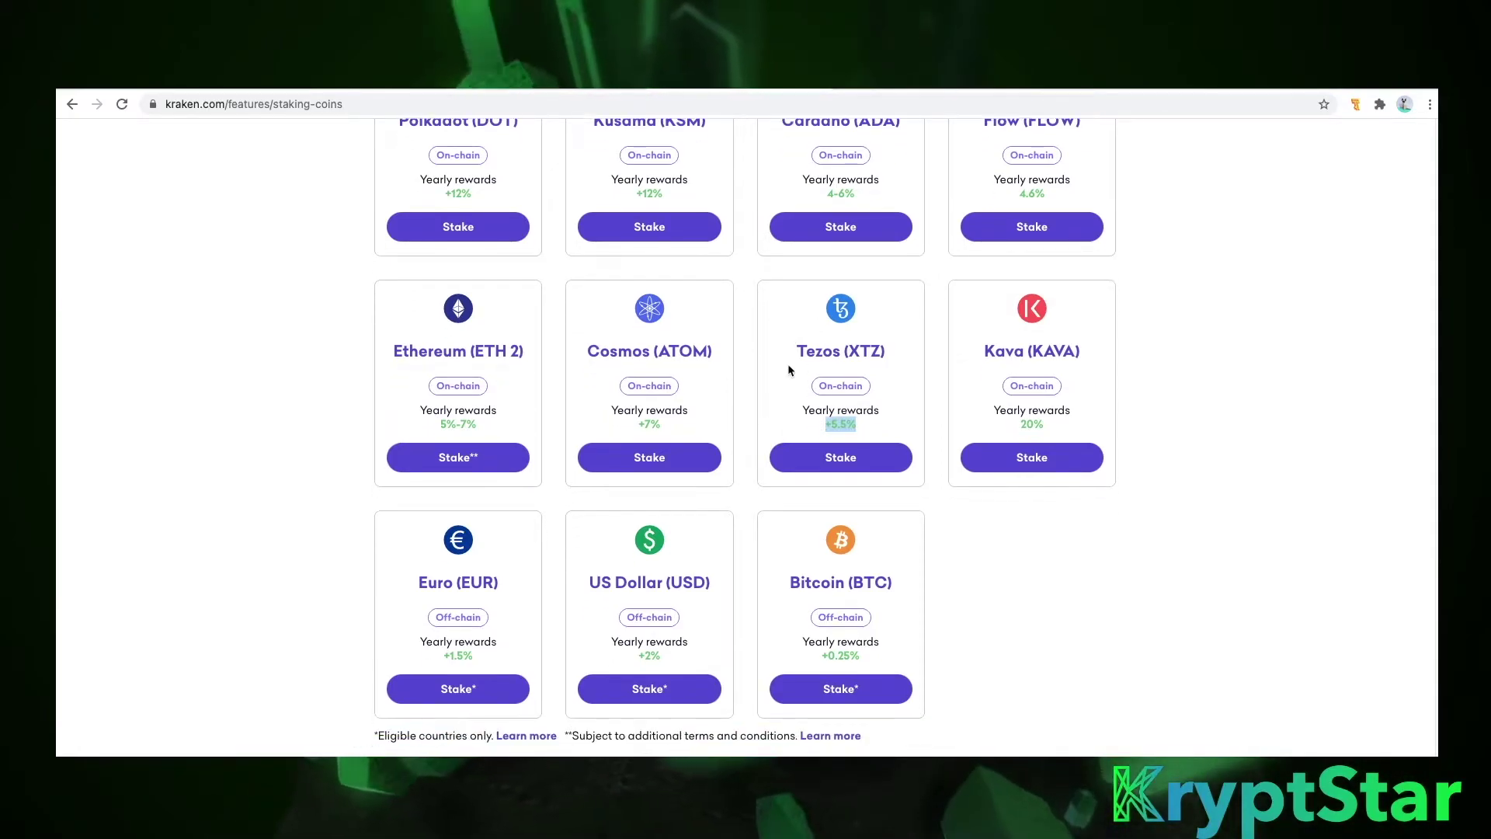
scroll(790, 370, "up", 2)
scroll(788, 370, "up", 4)
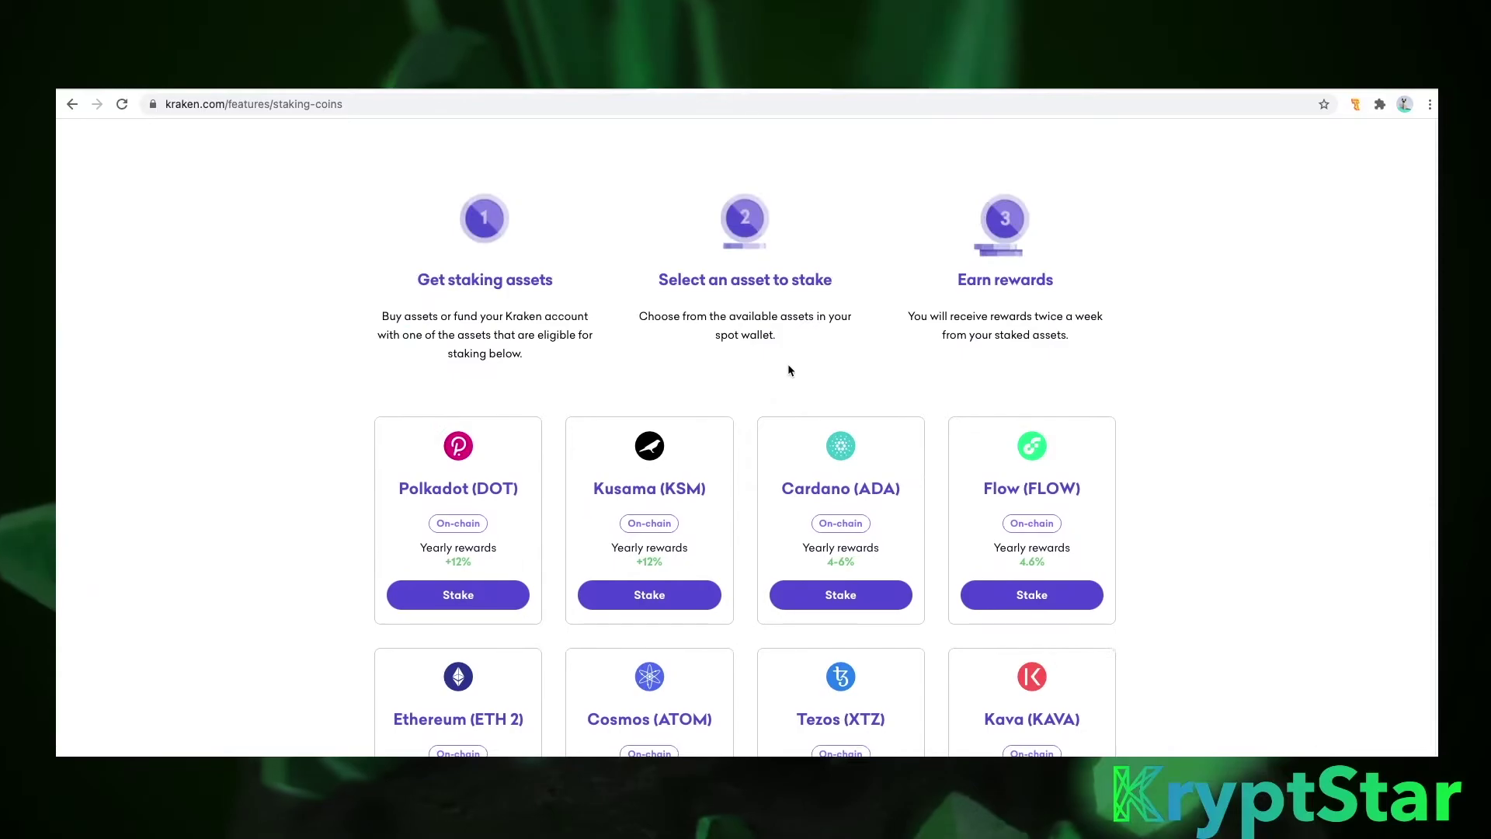
scroll(788, 370, "down", 1)
scroll(788, 368, "up", 6)
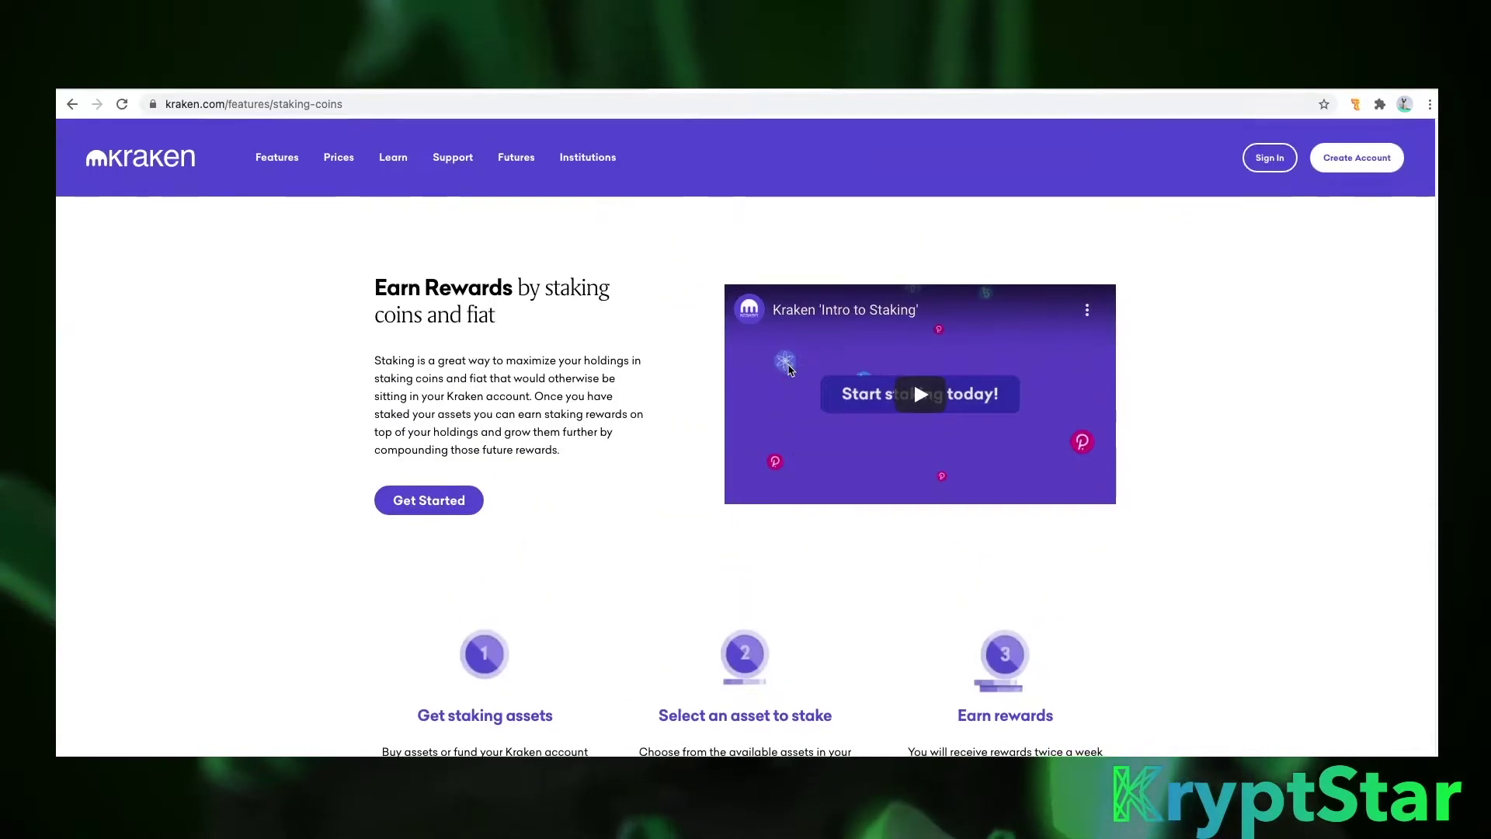
scroll(789, 369, "down", 5)
scroll(789, 370, "down", 8)
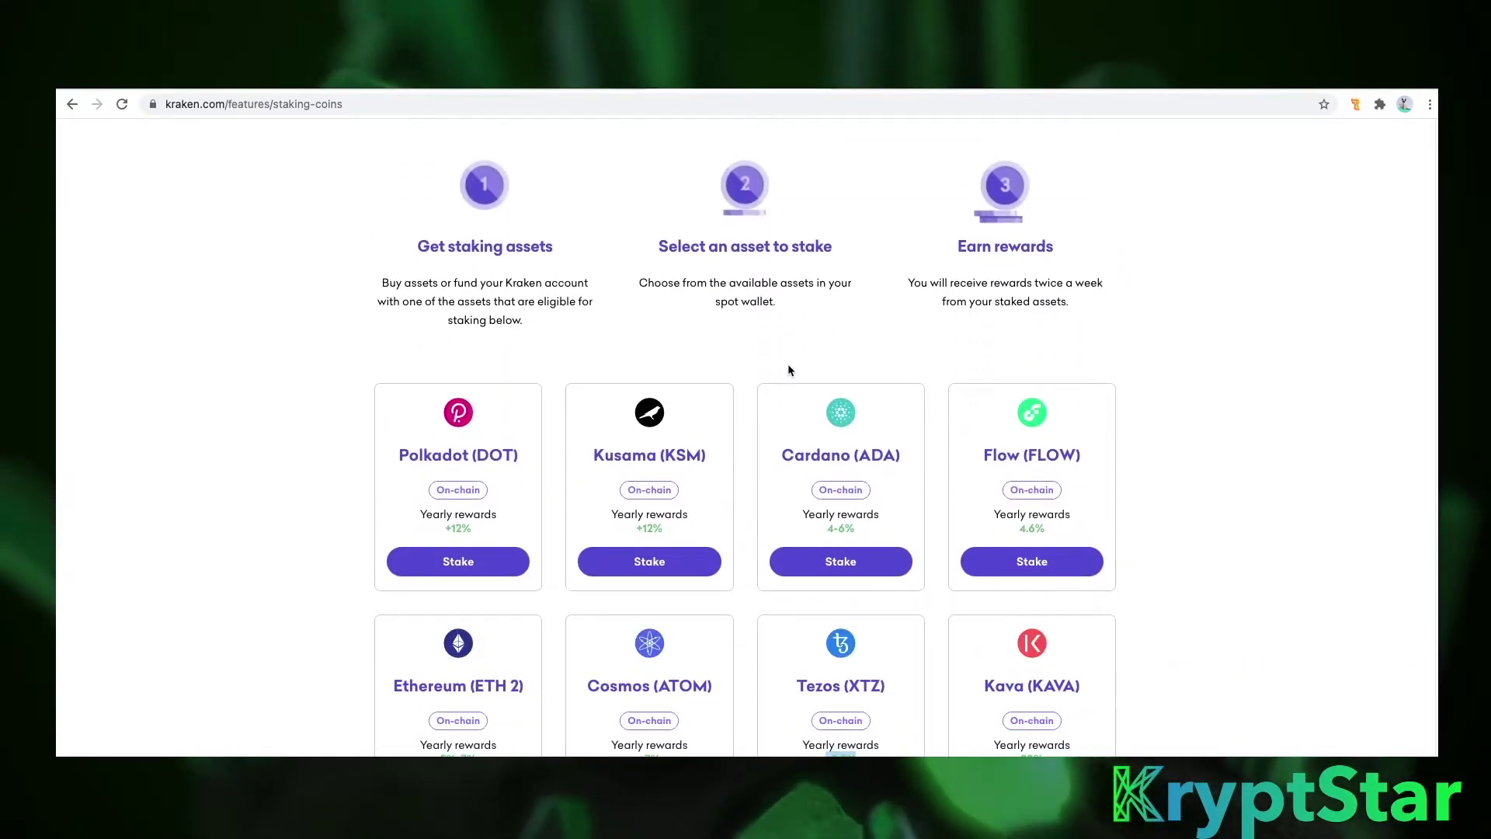
scroll(787, 370, "up", 3)
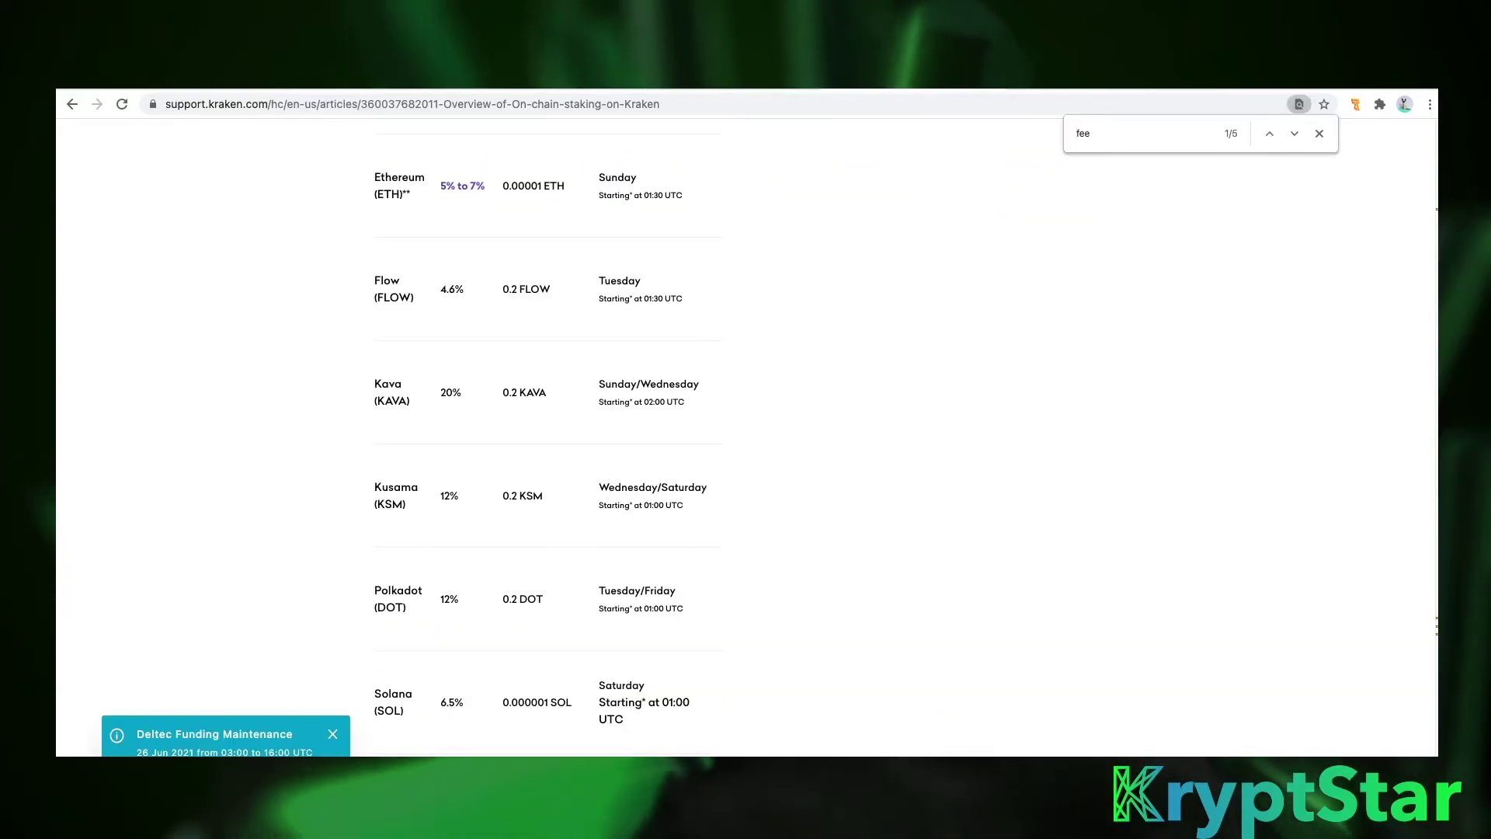
Search Kraken Support for 'tezo' to reach the Tezos row: 5.5%, Monday/Thursday payouts
scroll(780, 279, "up", 7)
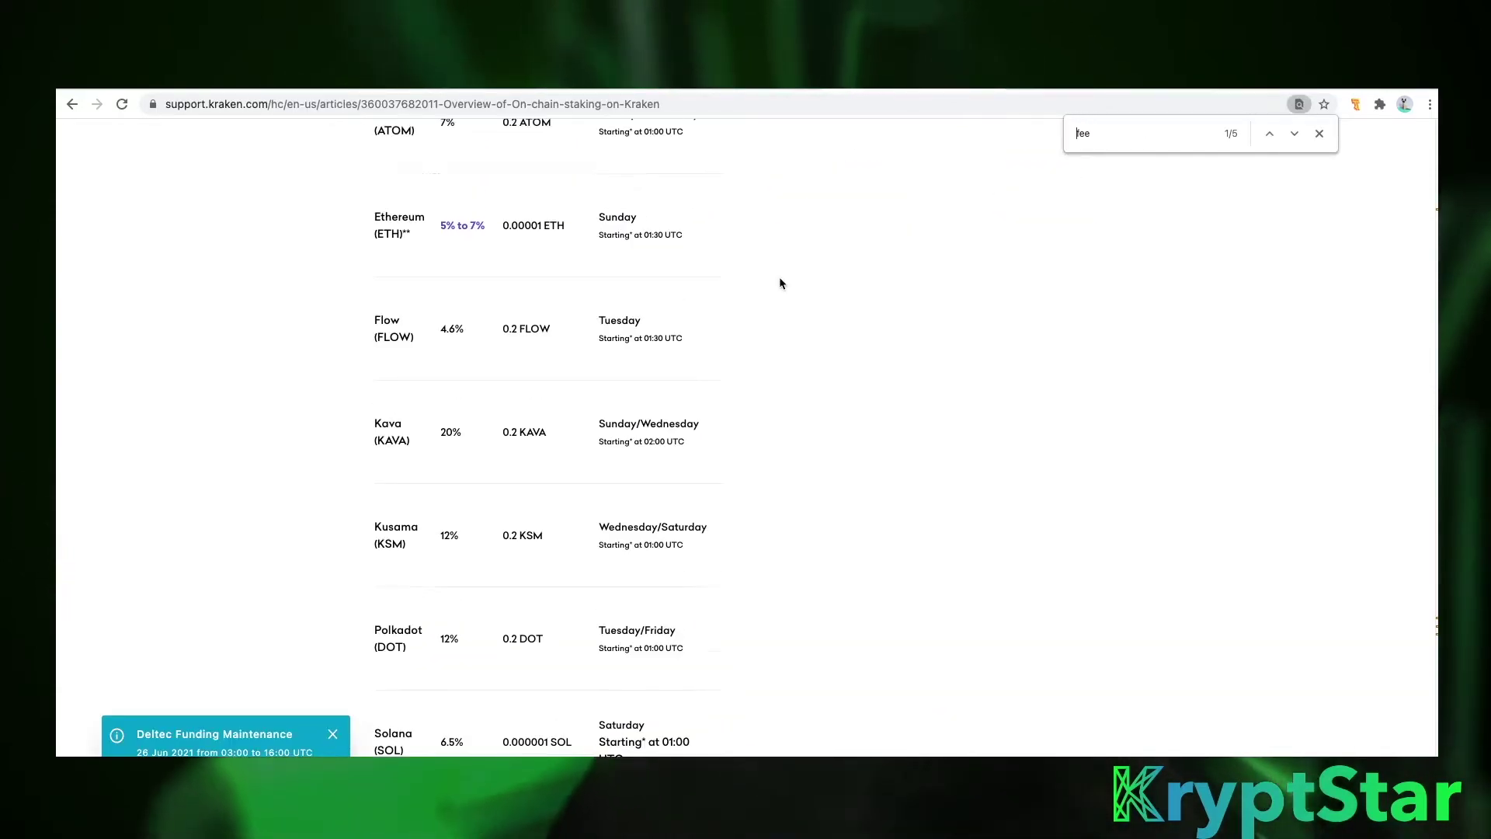
scroll(780, 282, "down", 4)
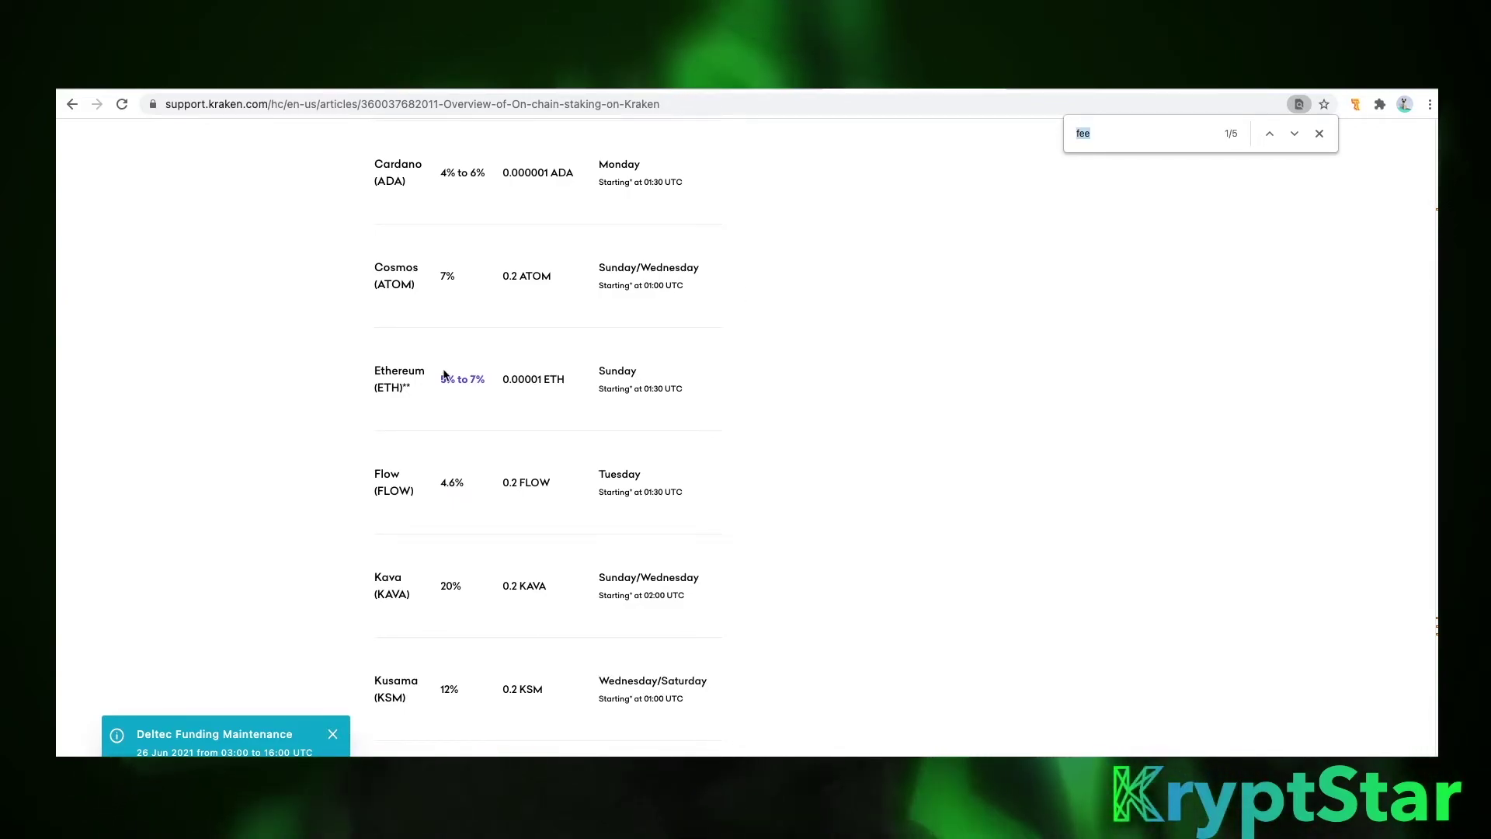
type("tezo")
key("Return")
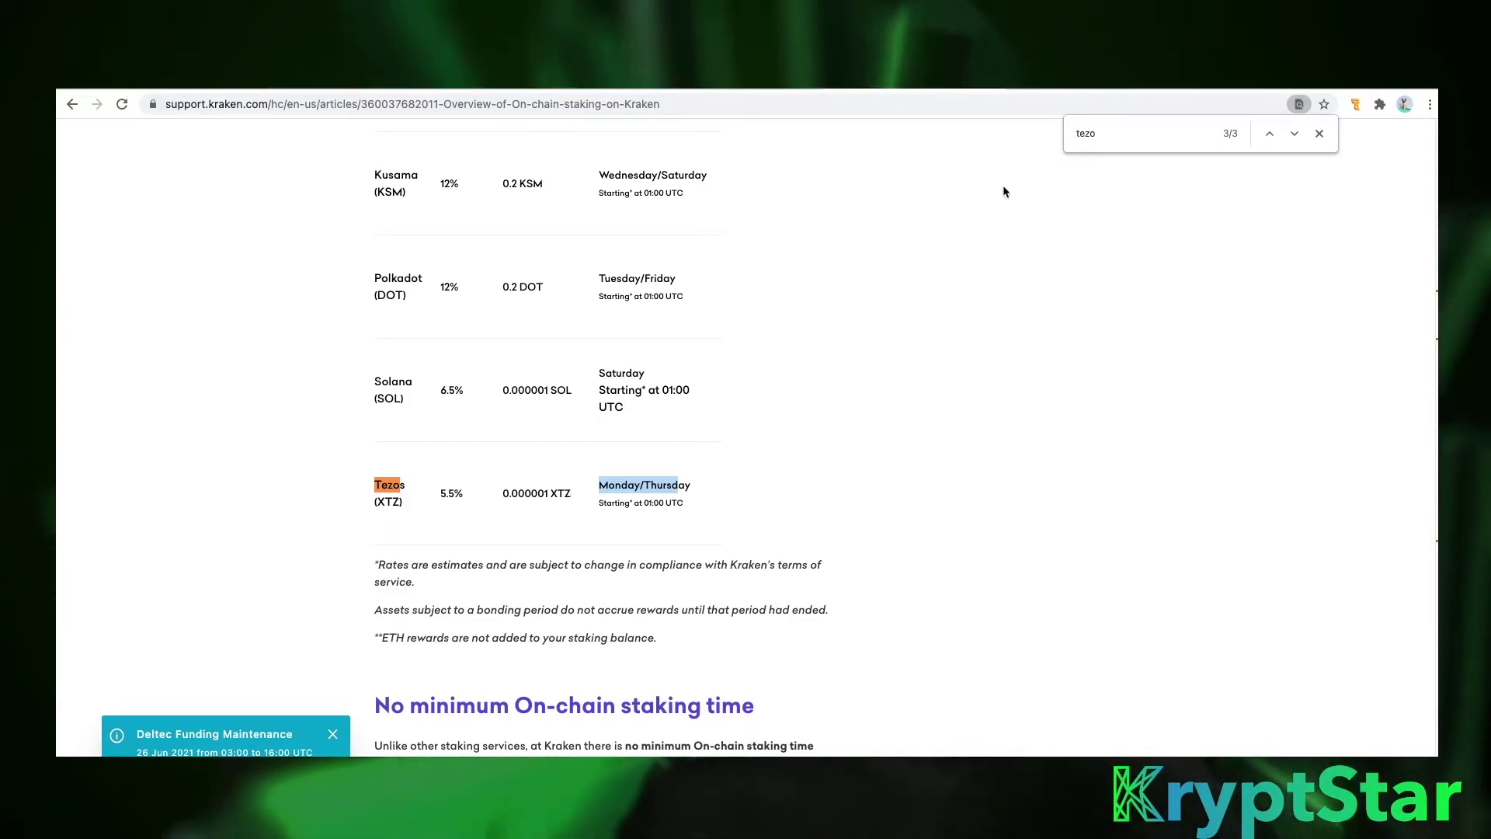
left_click(977, 188)
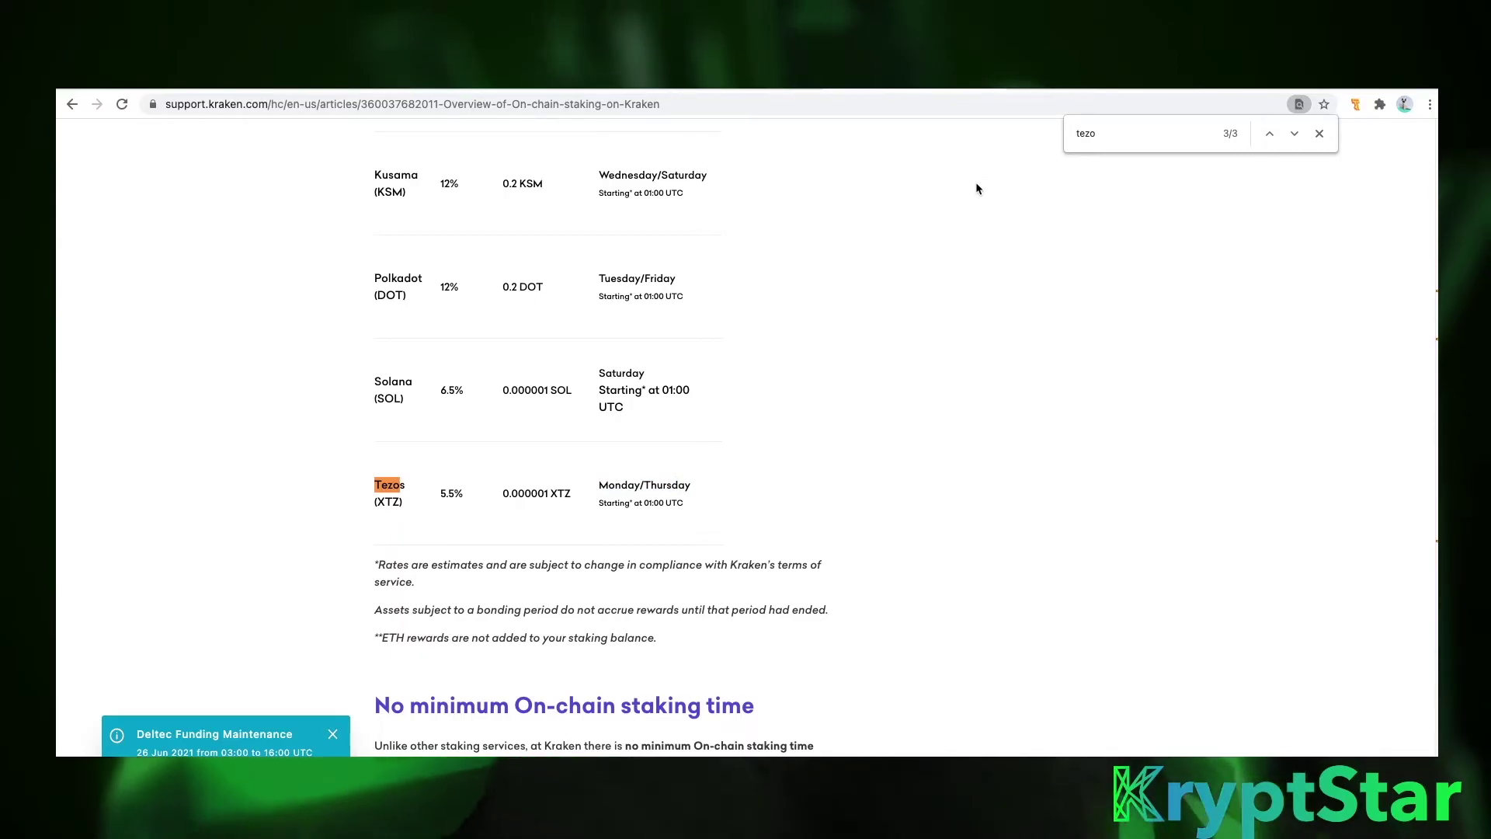
On kryptstar.com's delegate-now page, highlight the checklist item about checking KryptStar on baking-bad
left_click(1066, 87)
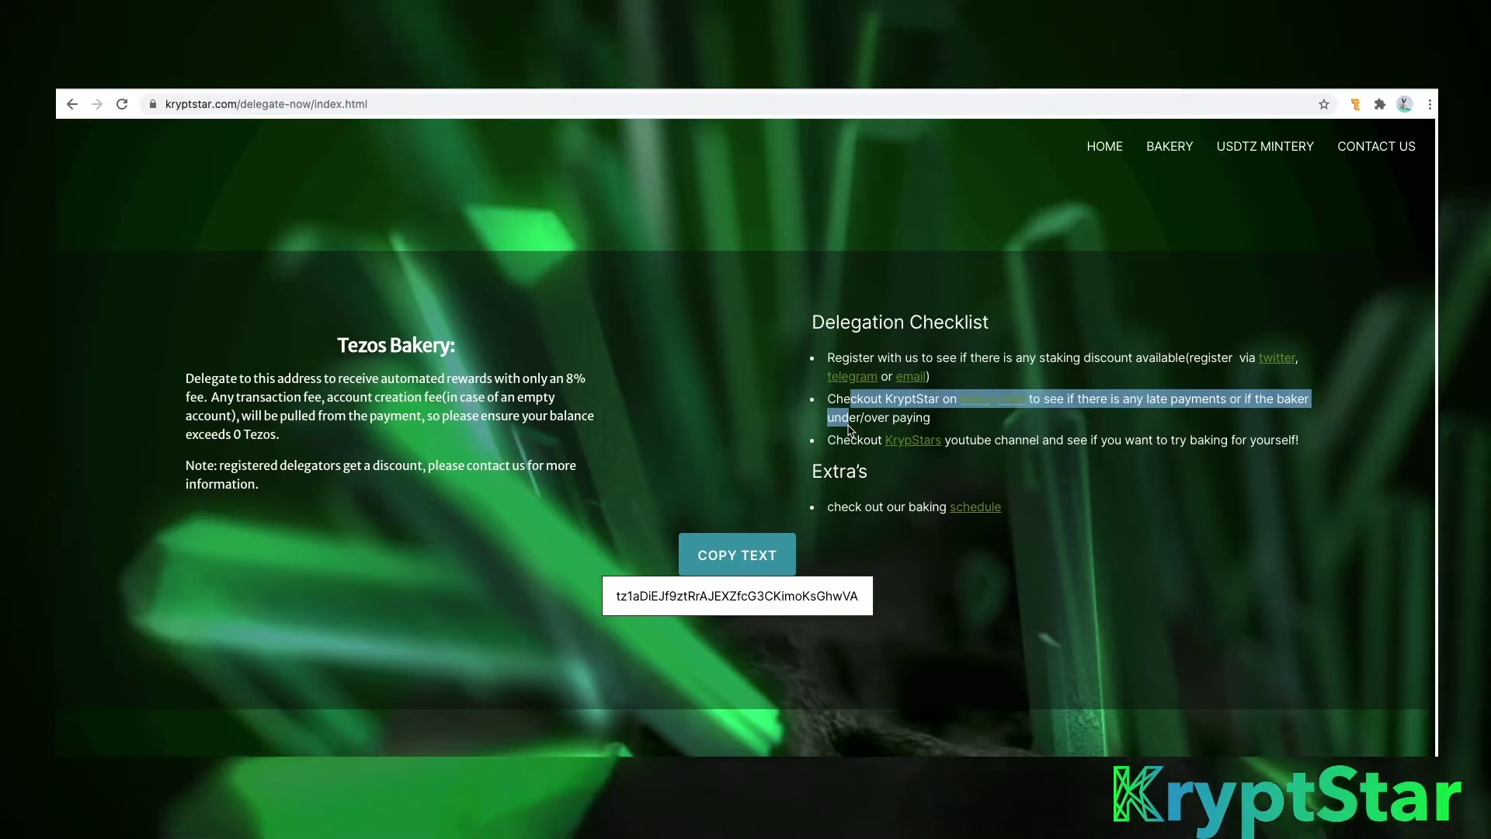
left_click(859, 403)
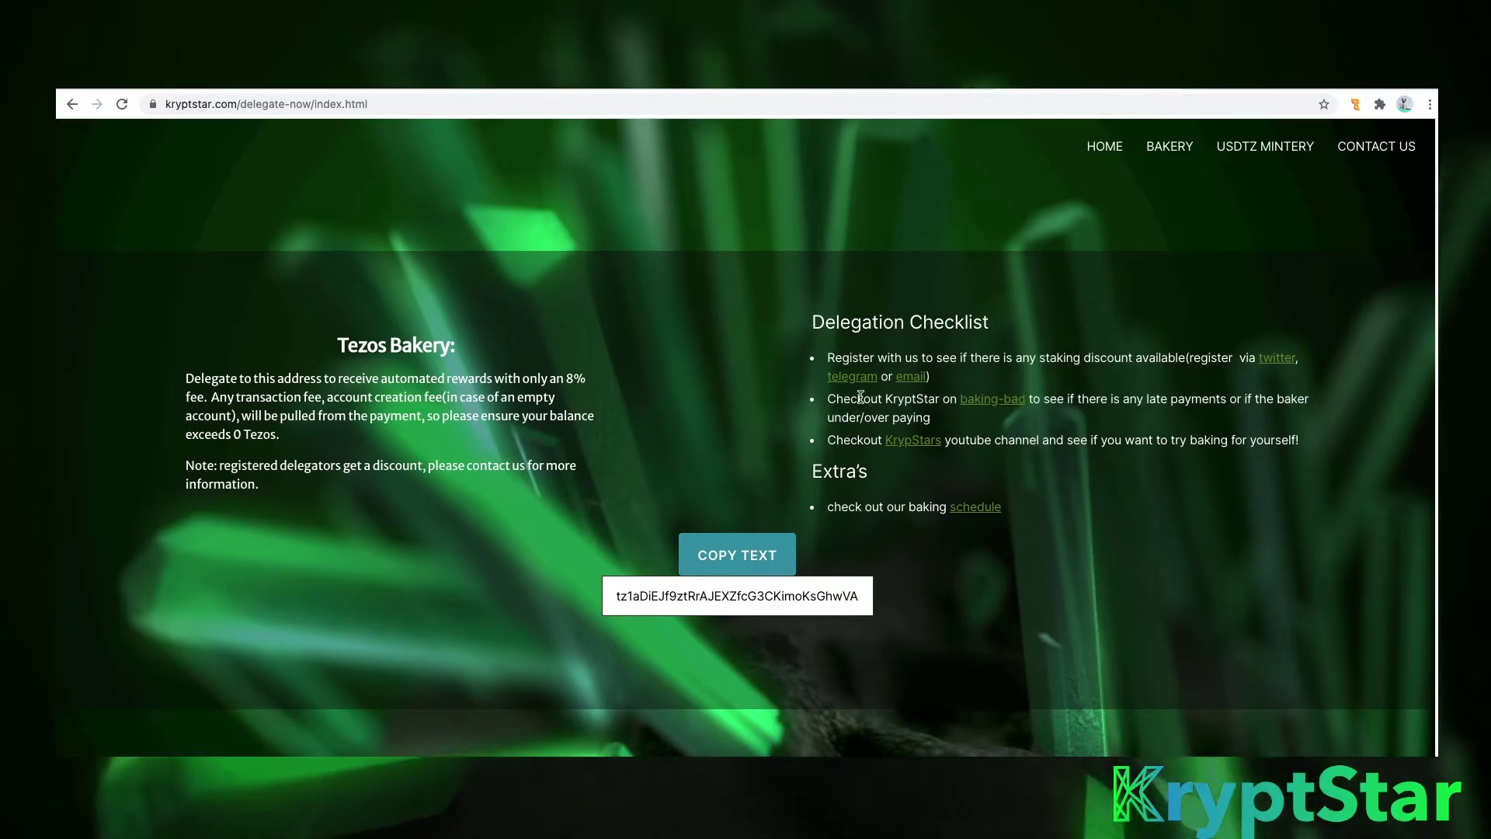
left_click_drag(861, 398, 856, 435)
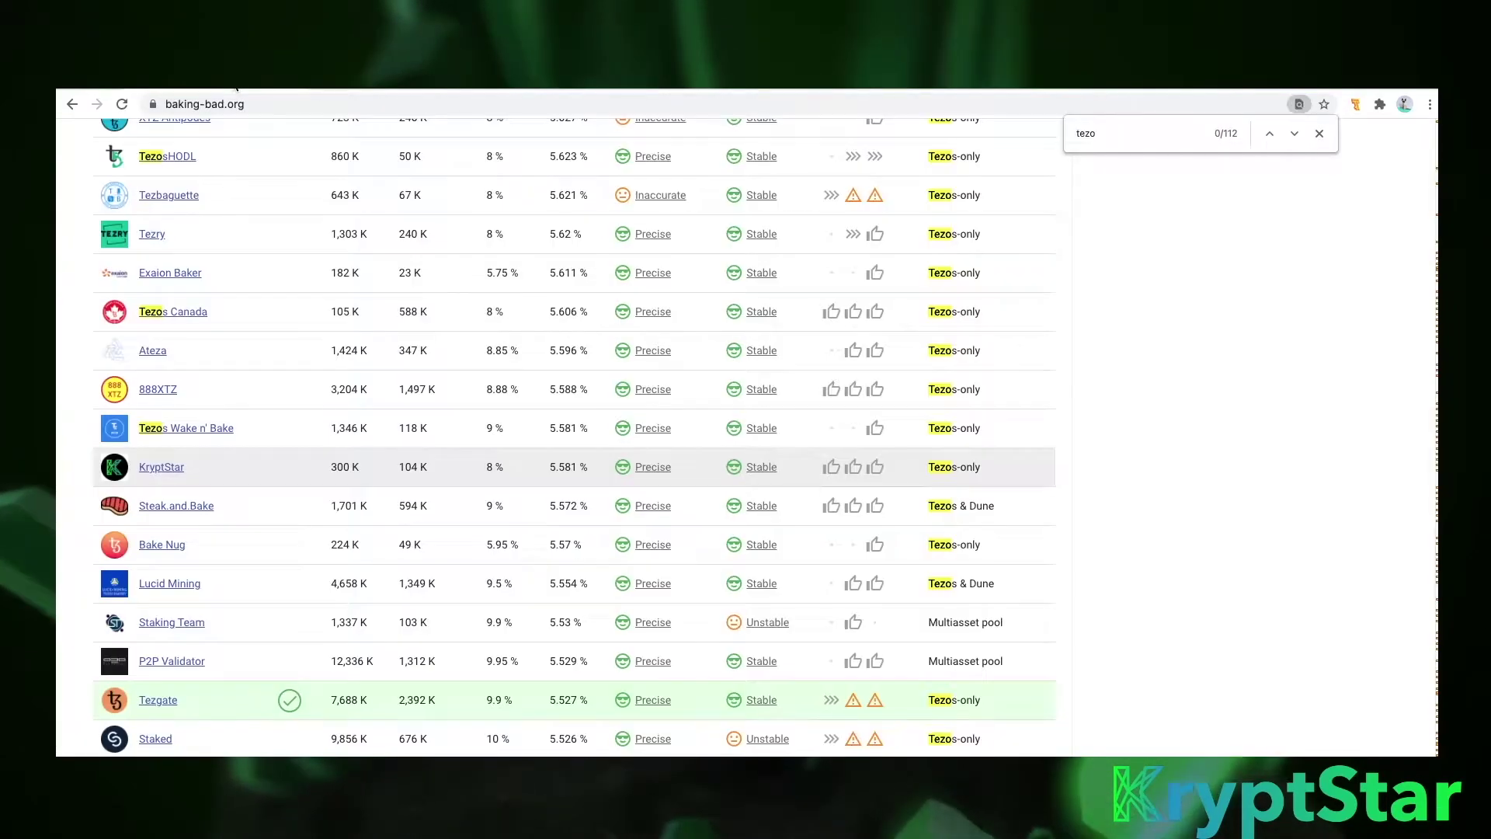
Show KryptStar's baking schedule on TzKT, then open its TzStats baker page (99.1% reliability, 8% commission)
scroll(577, 214, "up", 1)
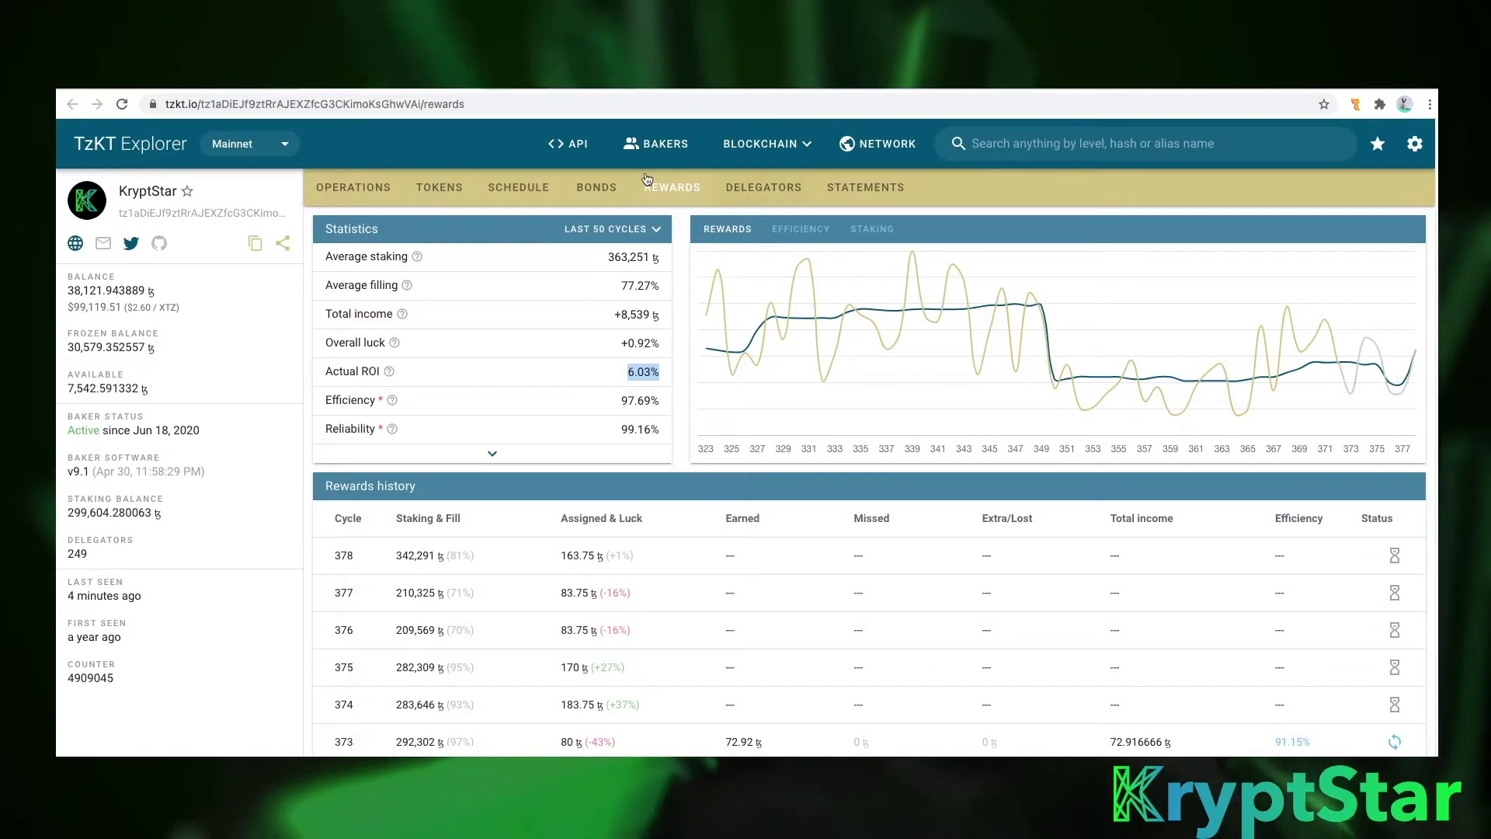
left_click(507, 193)
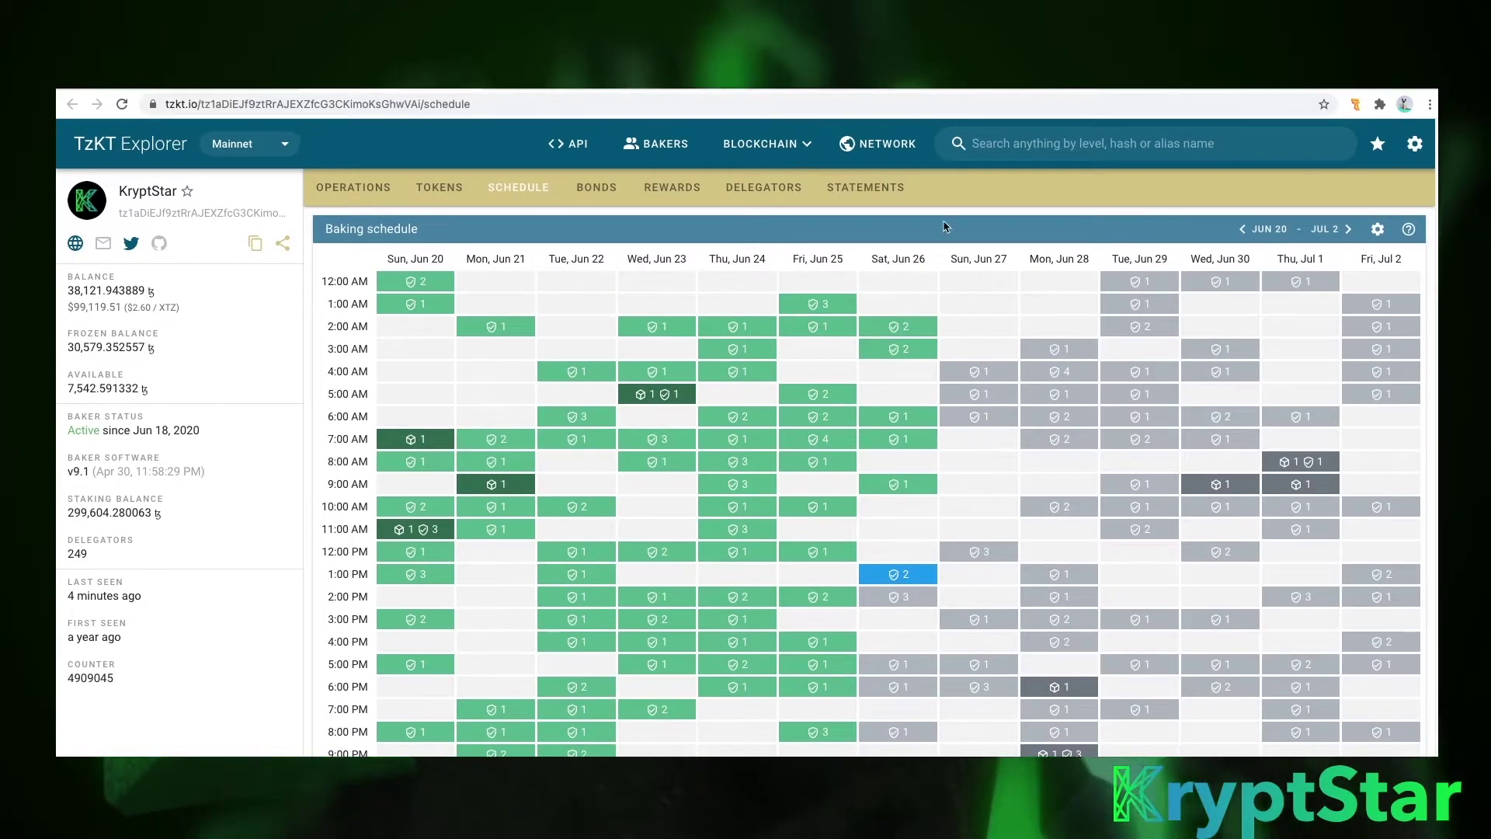
left_click(1068, 90)
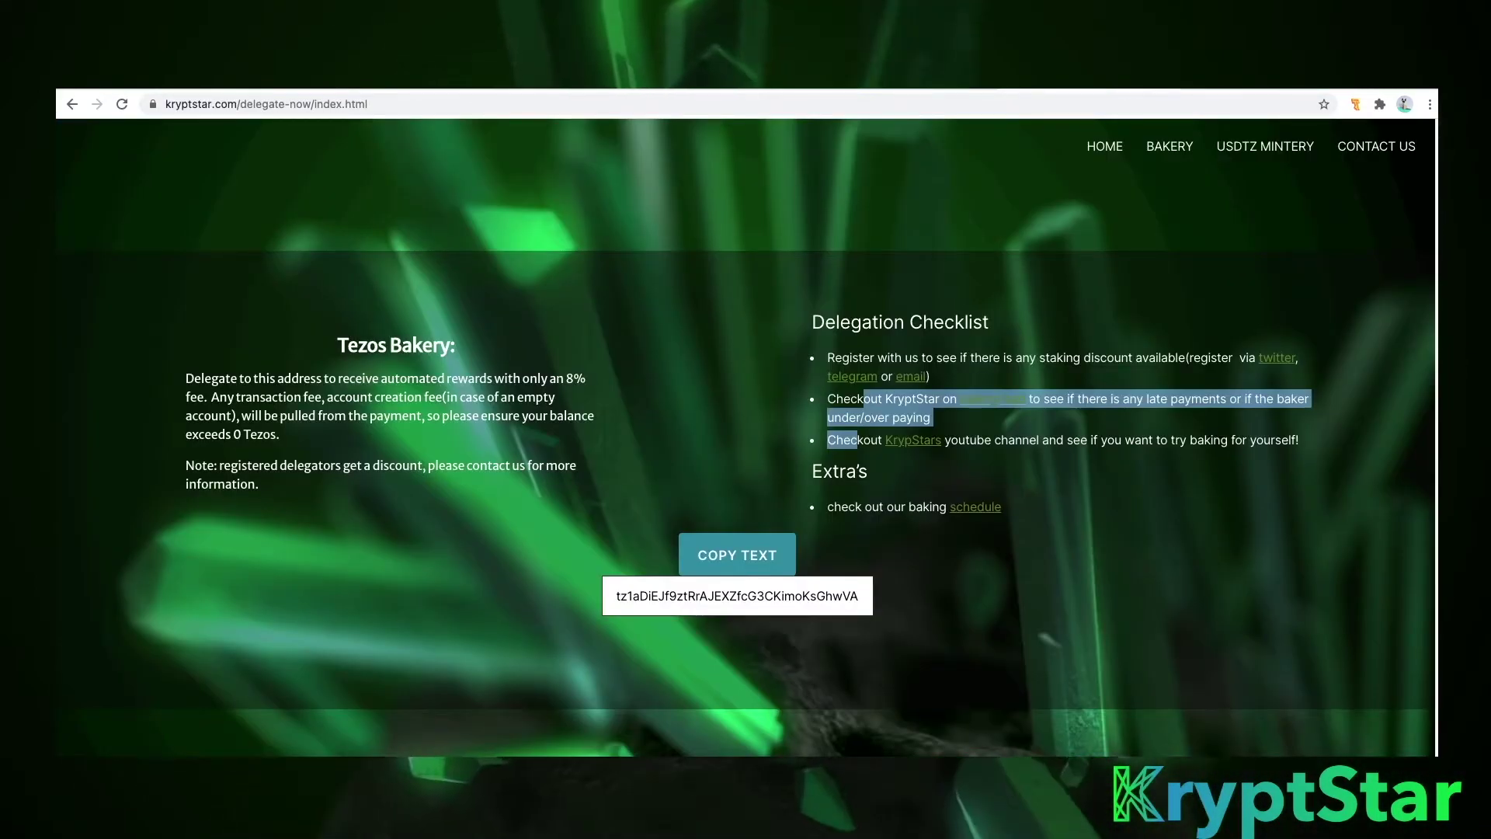
left_click(617, 87)
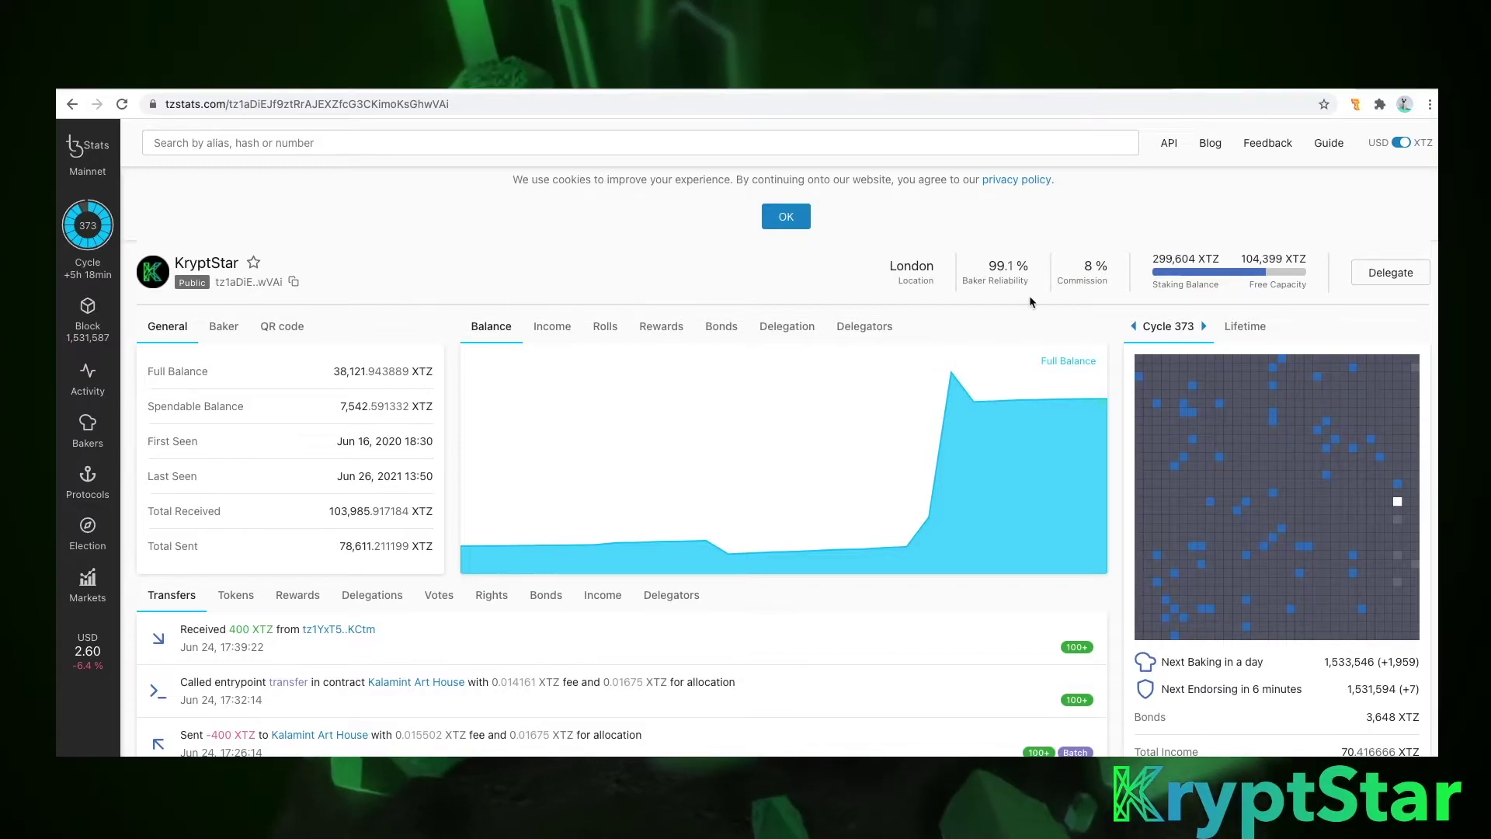
scroll(1029, 298, "down", 1)
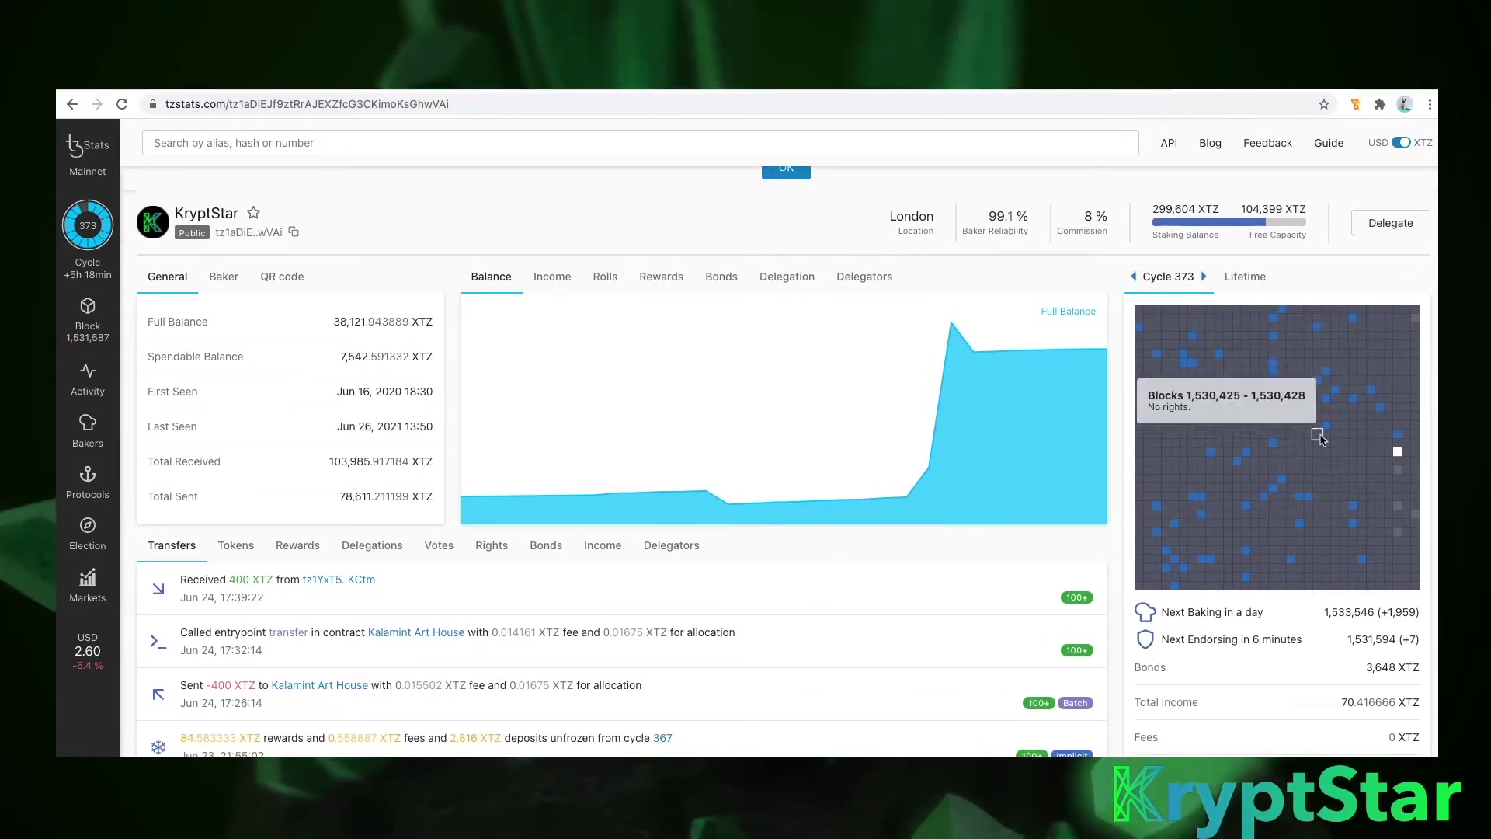
scroll(1323, 440, "down", 1)
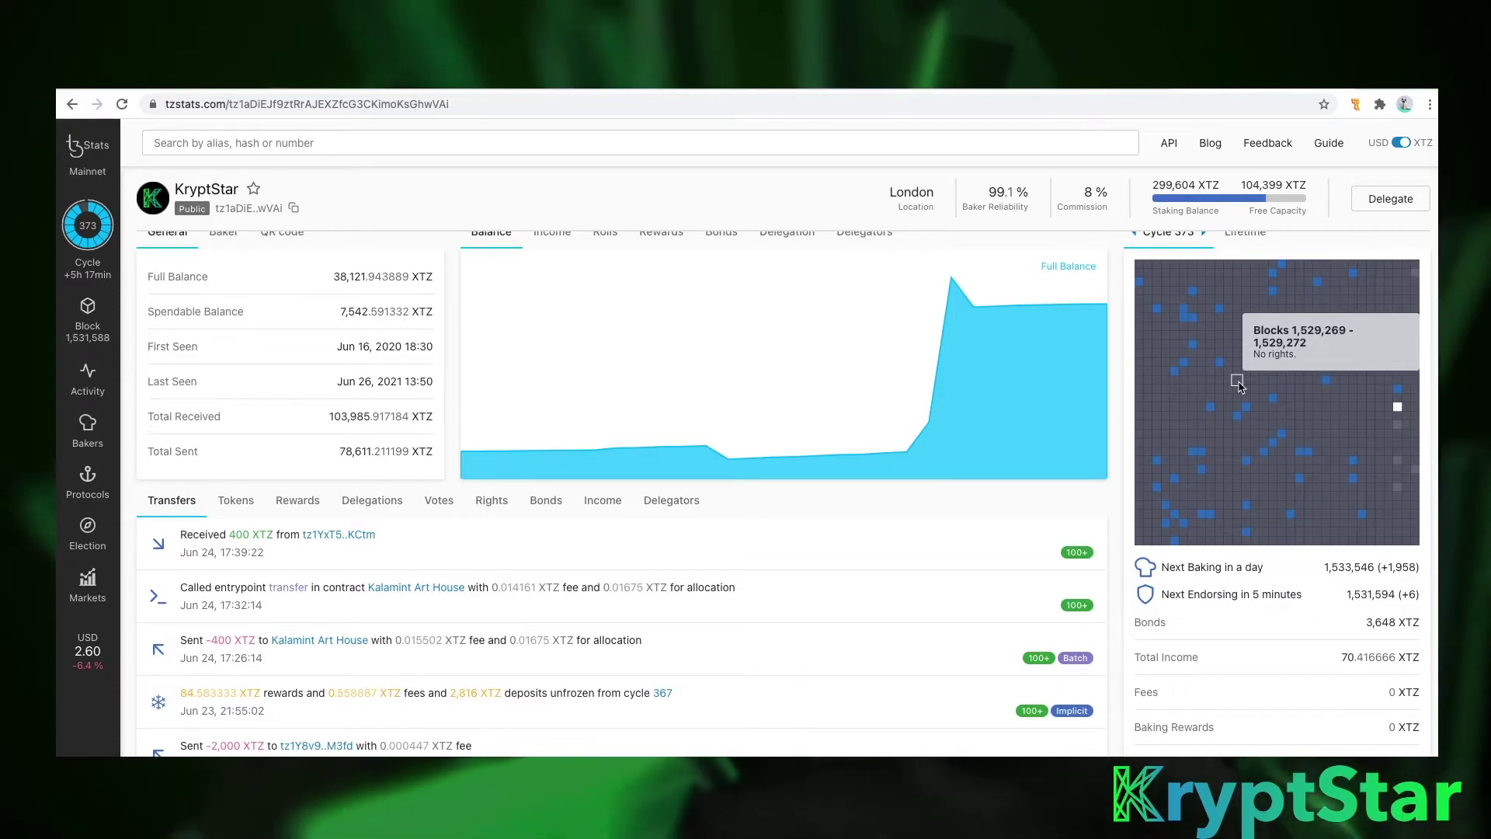
scroll(1240, 387, "down", 1)
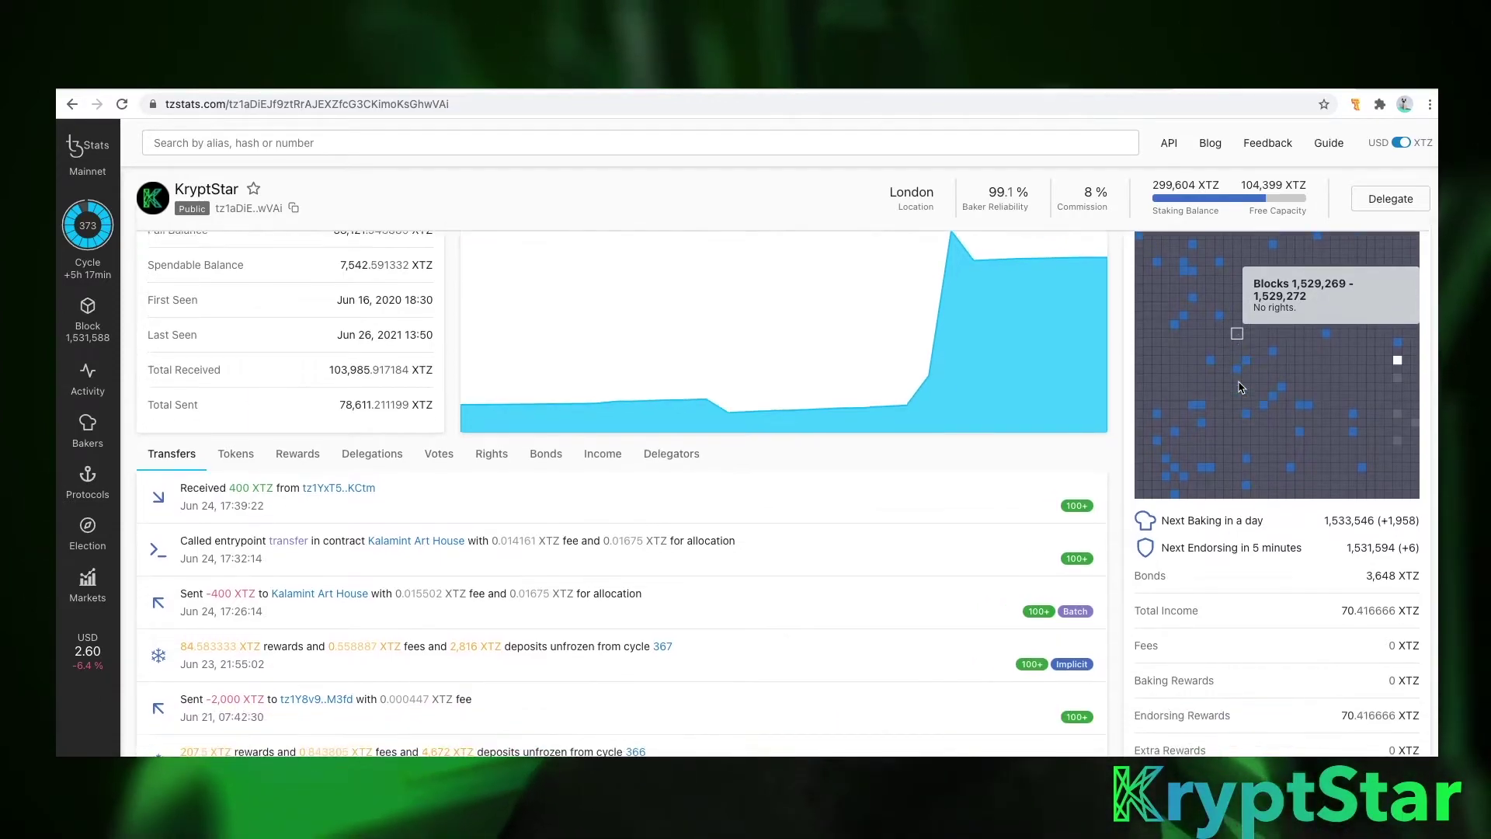
scroll(1240, 387, "up", 1)
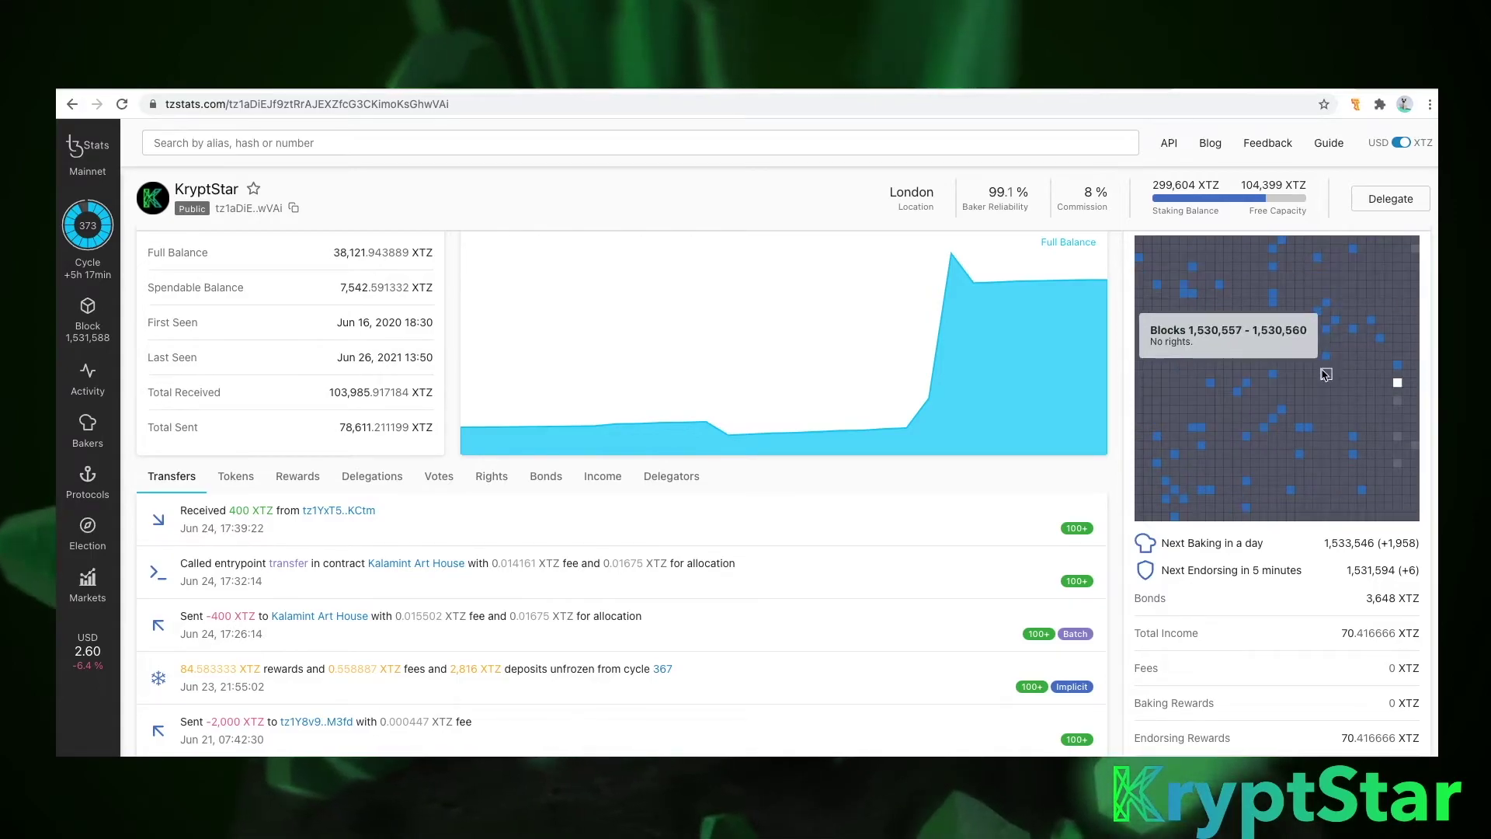
scroll(1320, 373, "up", 1)
scroll(1324, 375, "up", 1)
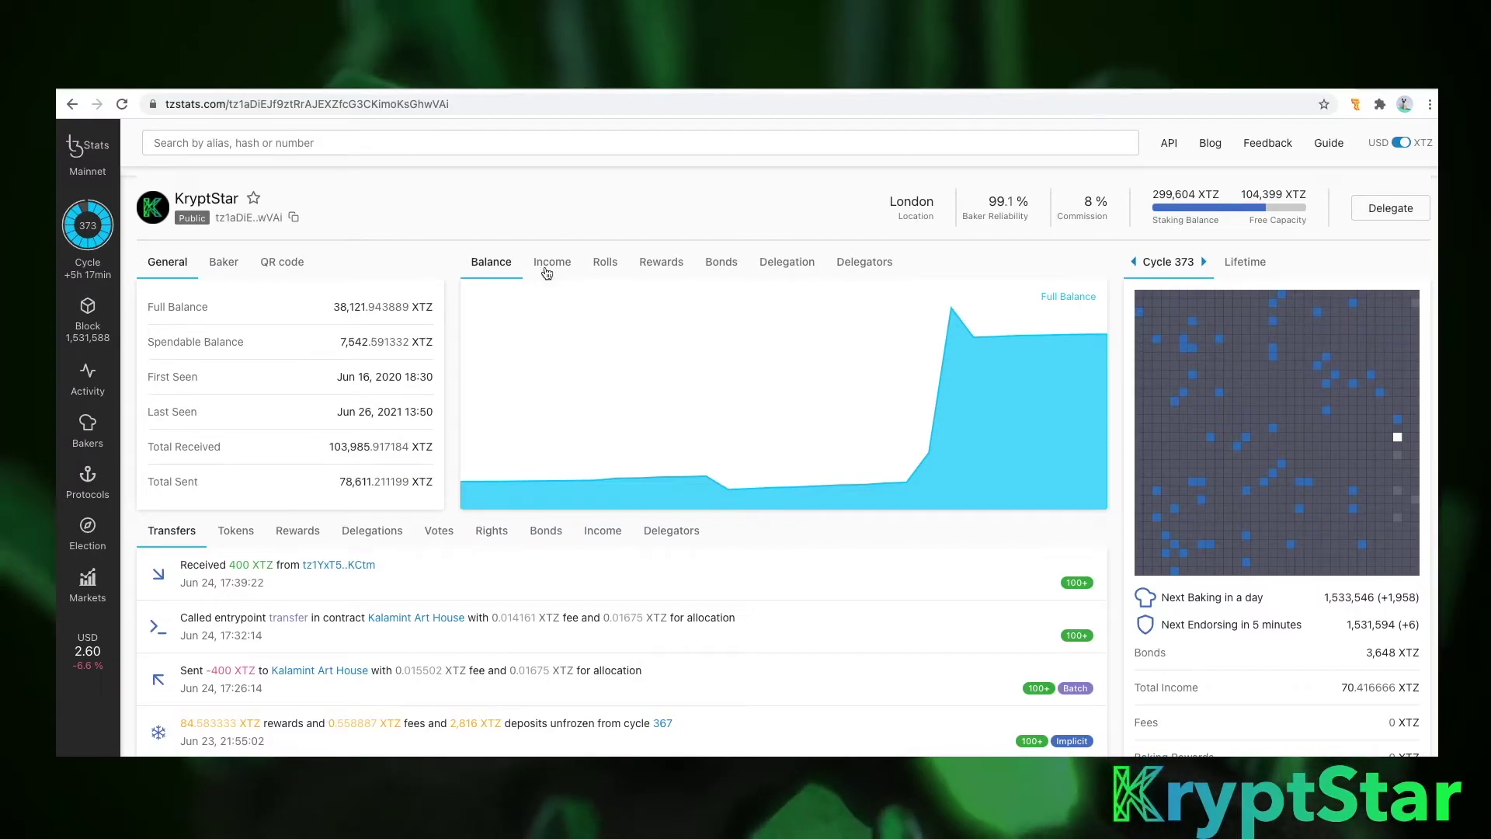
Cycle through KryptStar's Income, Rolls, Rewards and Bonds charts, ending on active delegators rising from 188 to 247
mouse_move(1253, 334)
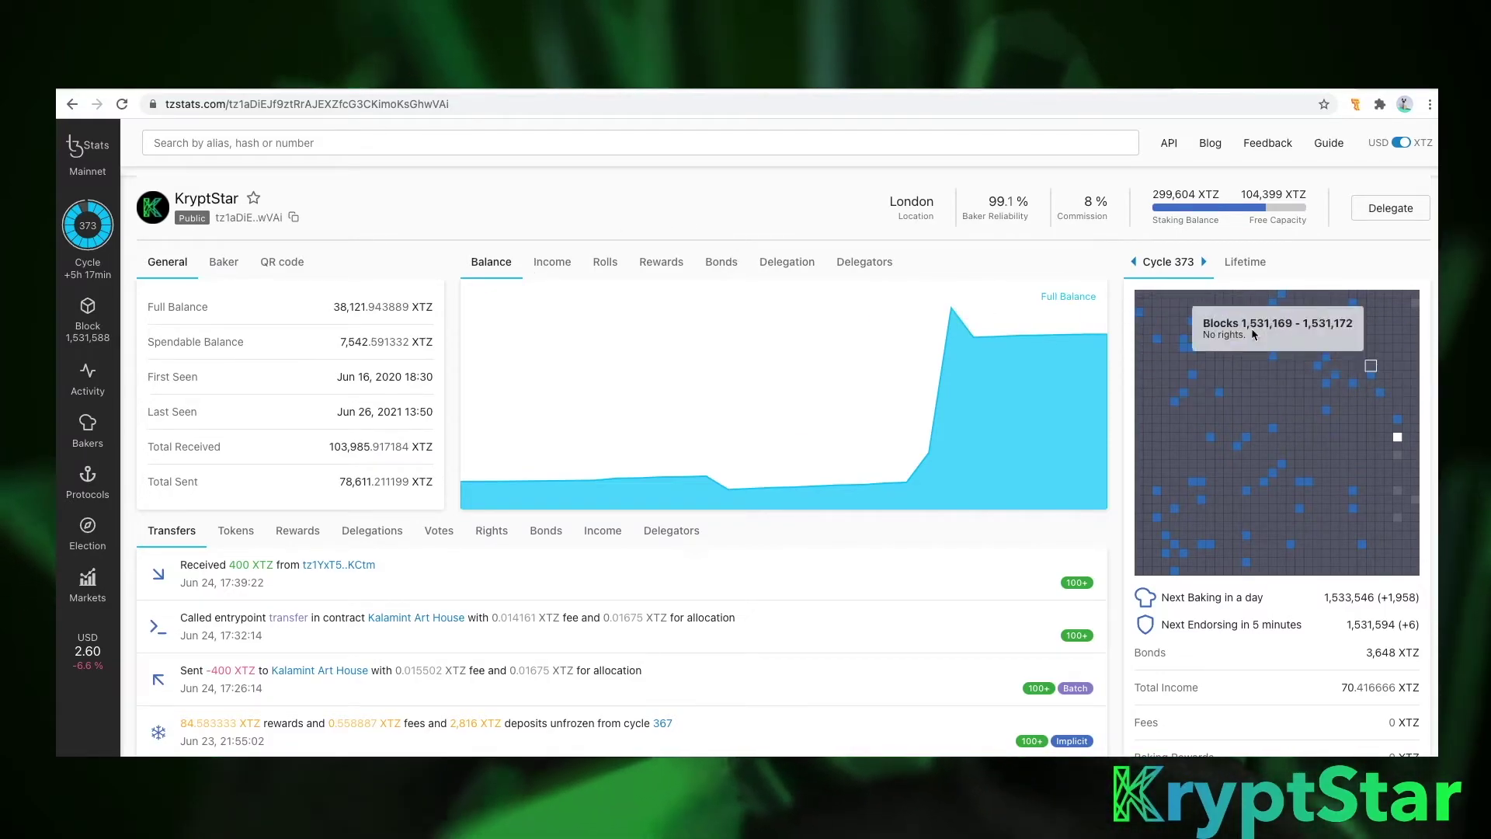
left_click(582, 268)
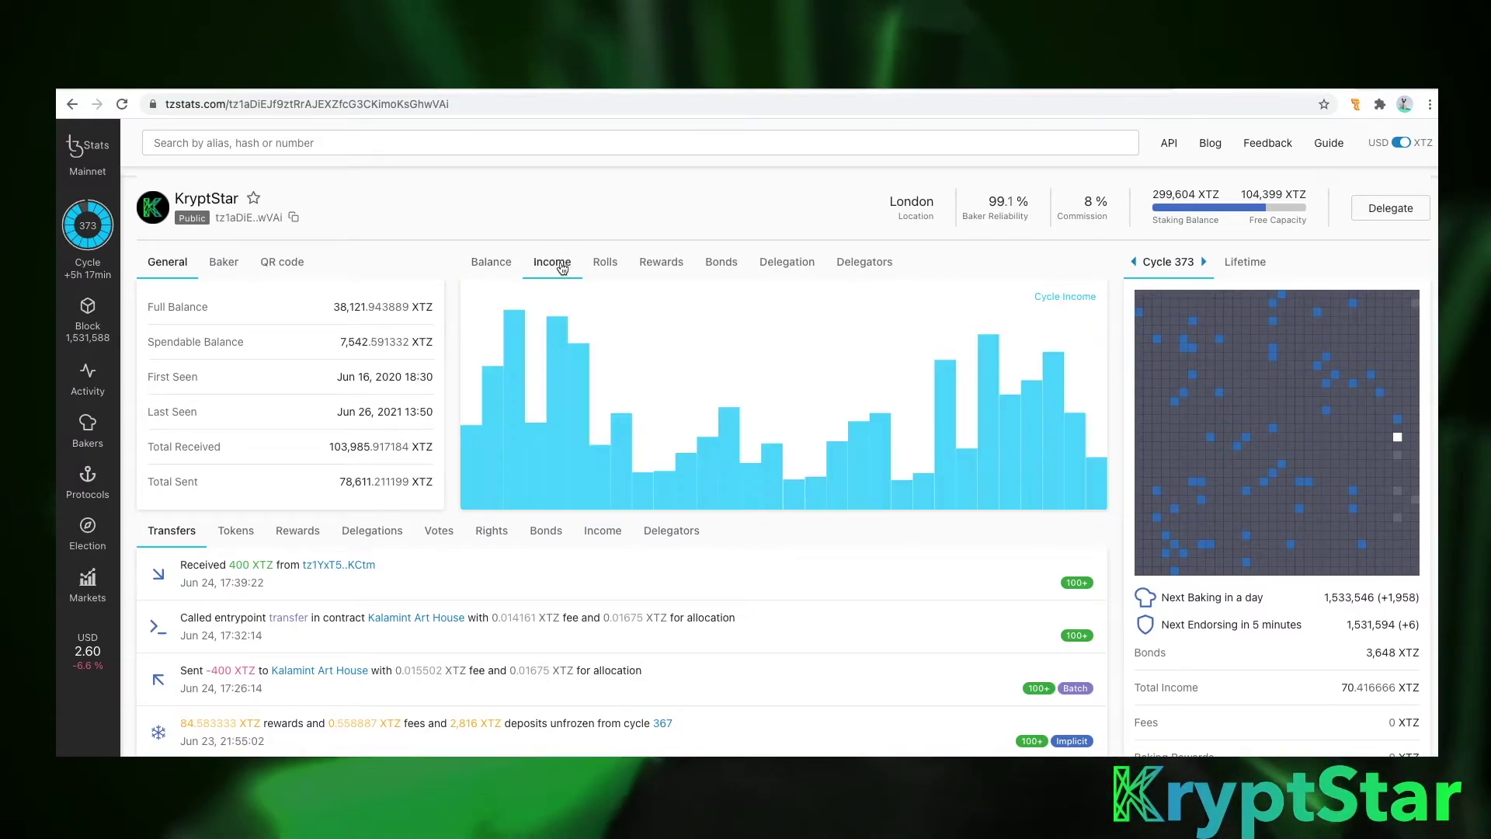
left_click(604, 268)
left_click(657, 275)
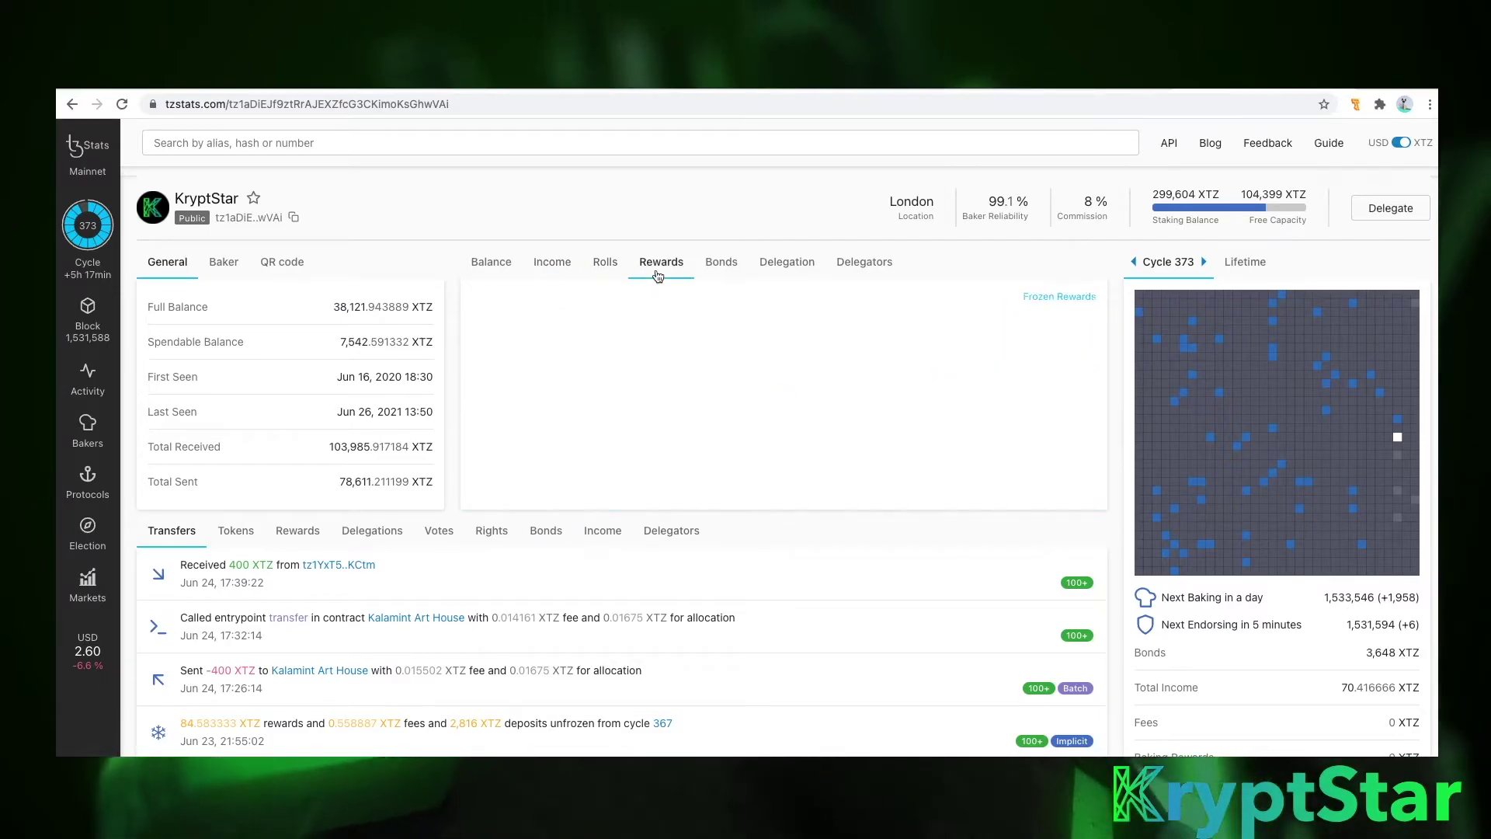
left_click(721, 268)
left_click(769, 278)
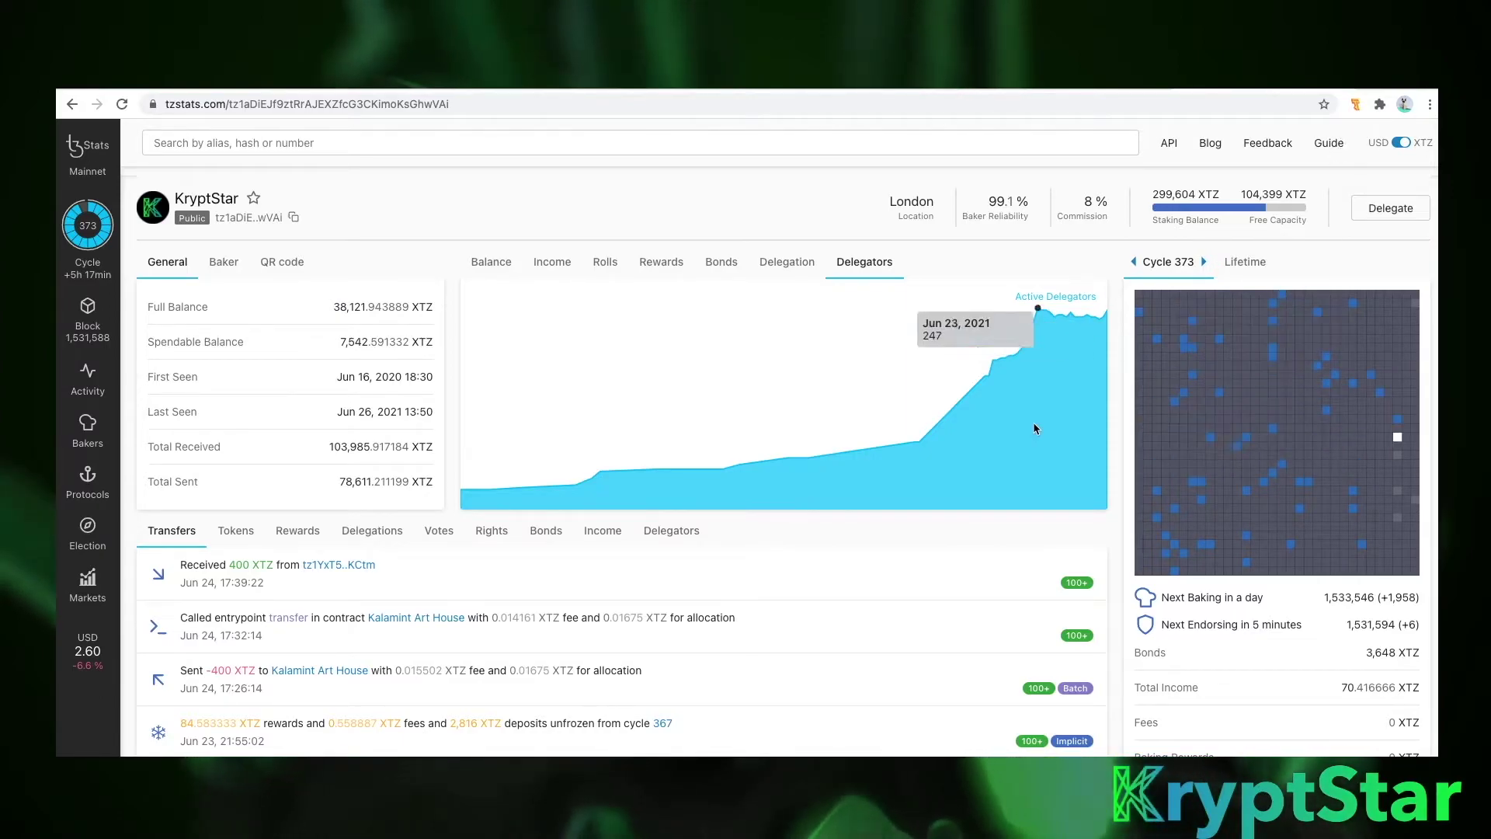
mouse_move(1138, 422)
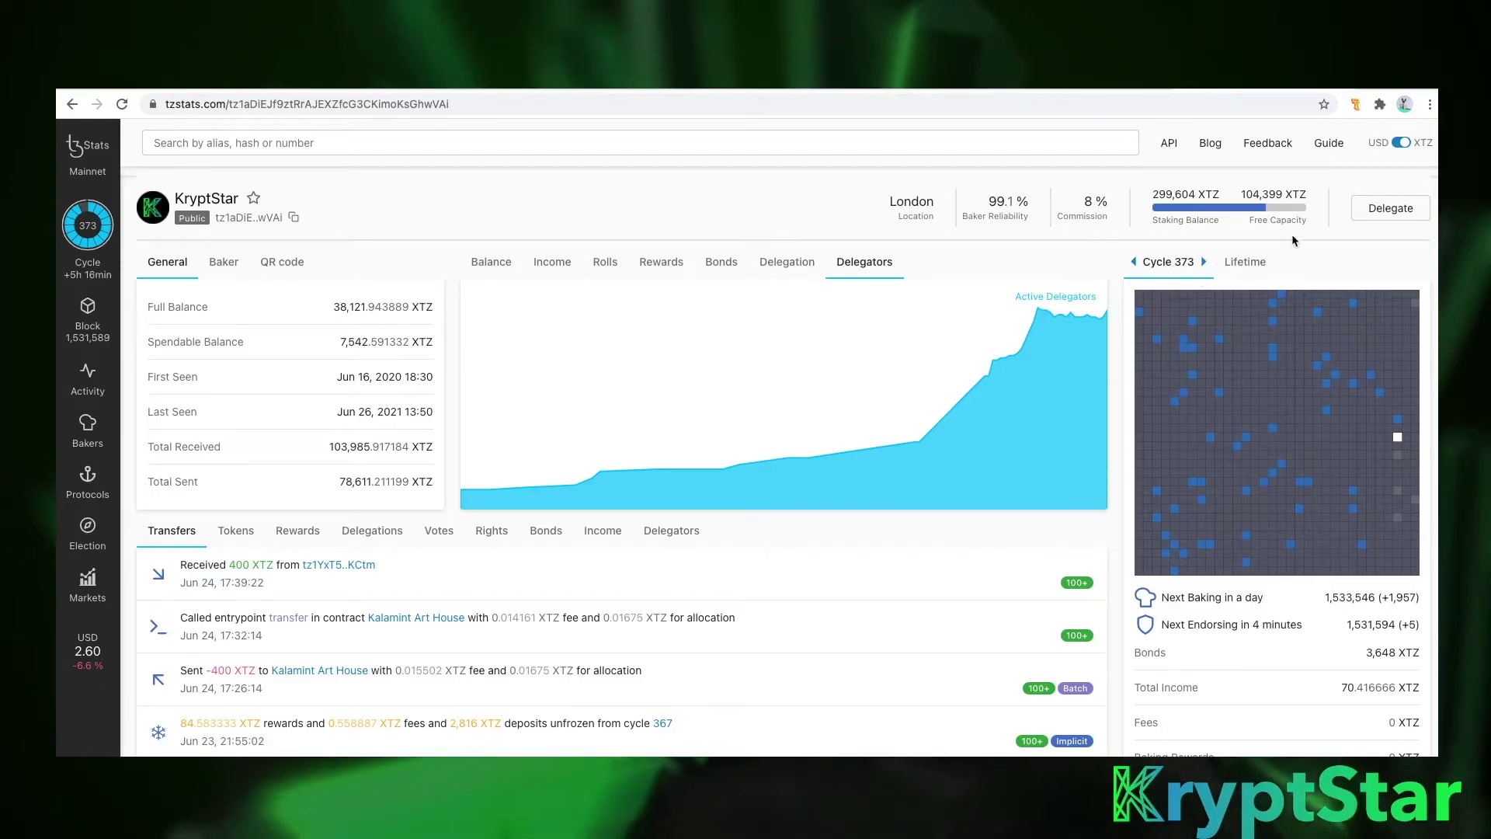
mouse_move(1062, 420)
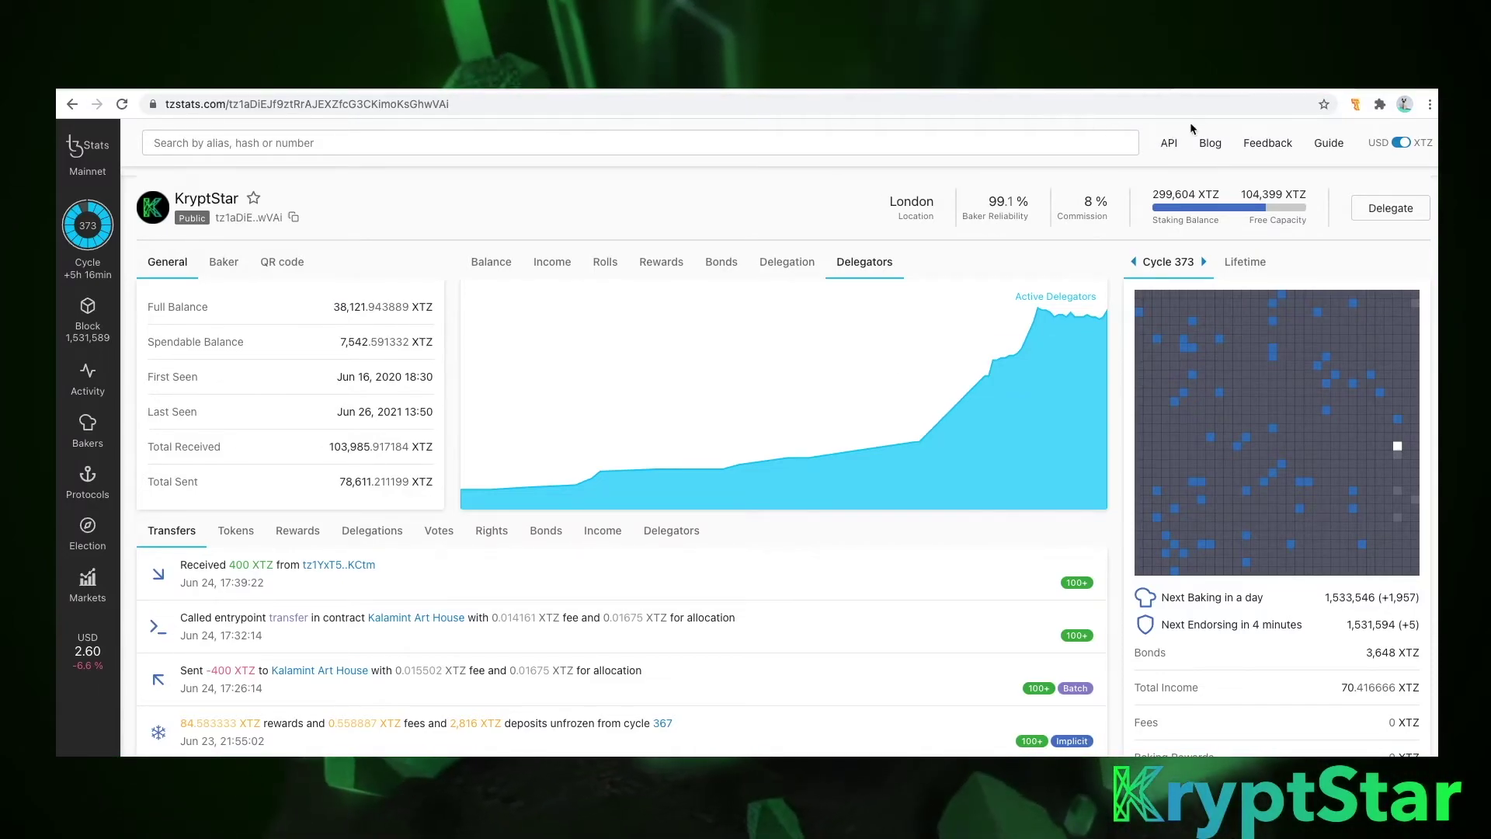
Open Temple Wallet and start importing an account from the avatar menu
left_click(1355, 104)
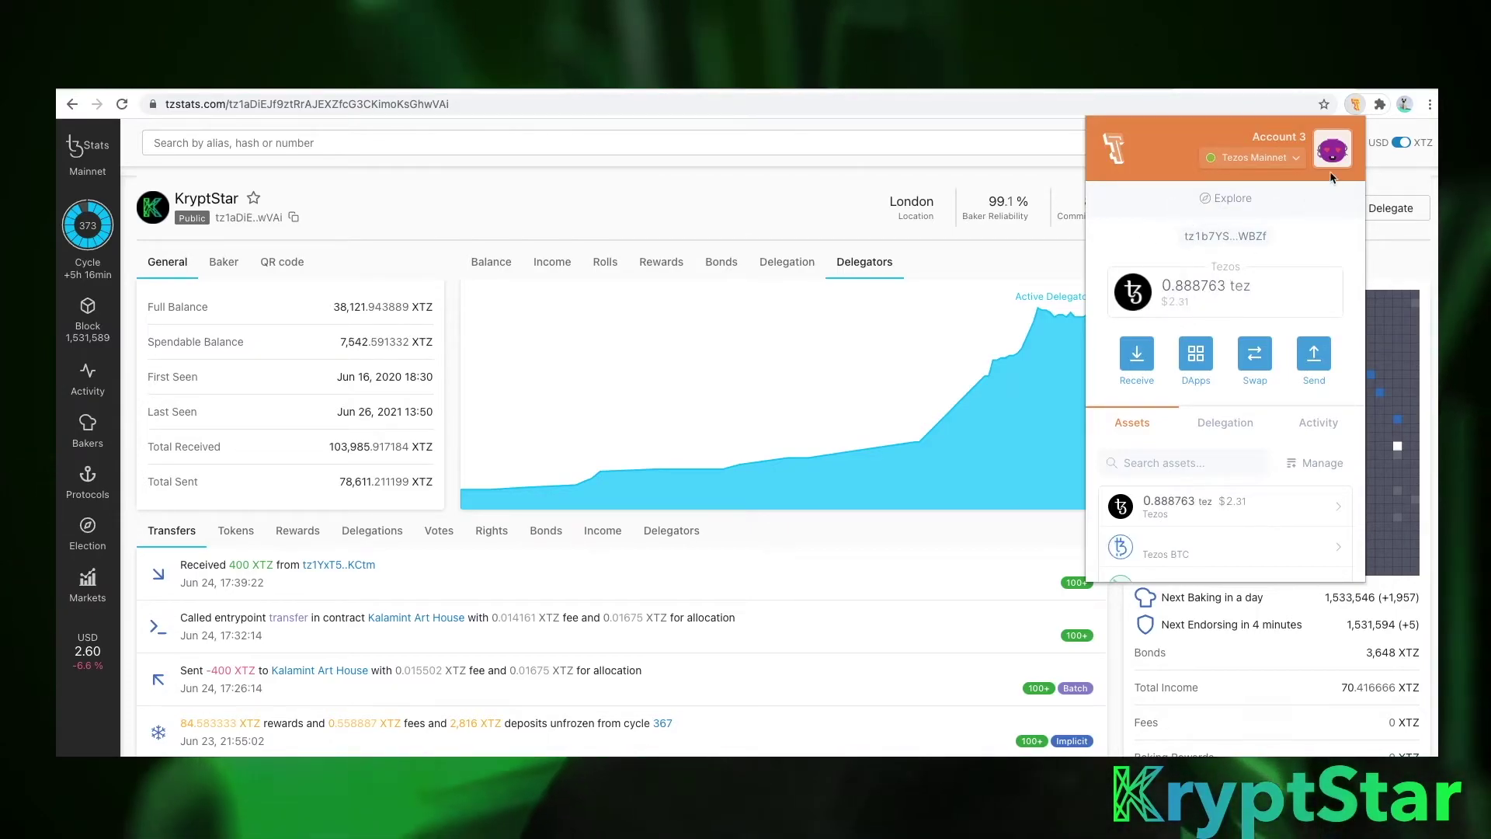
left_click(1333, 149)
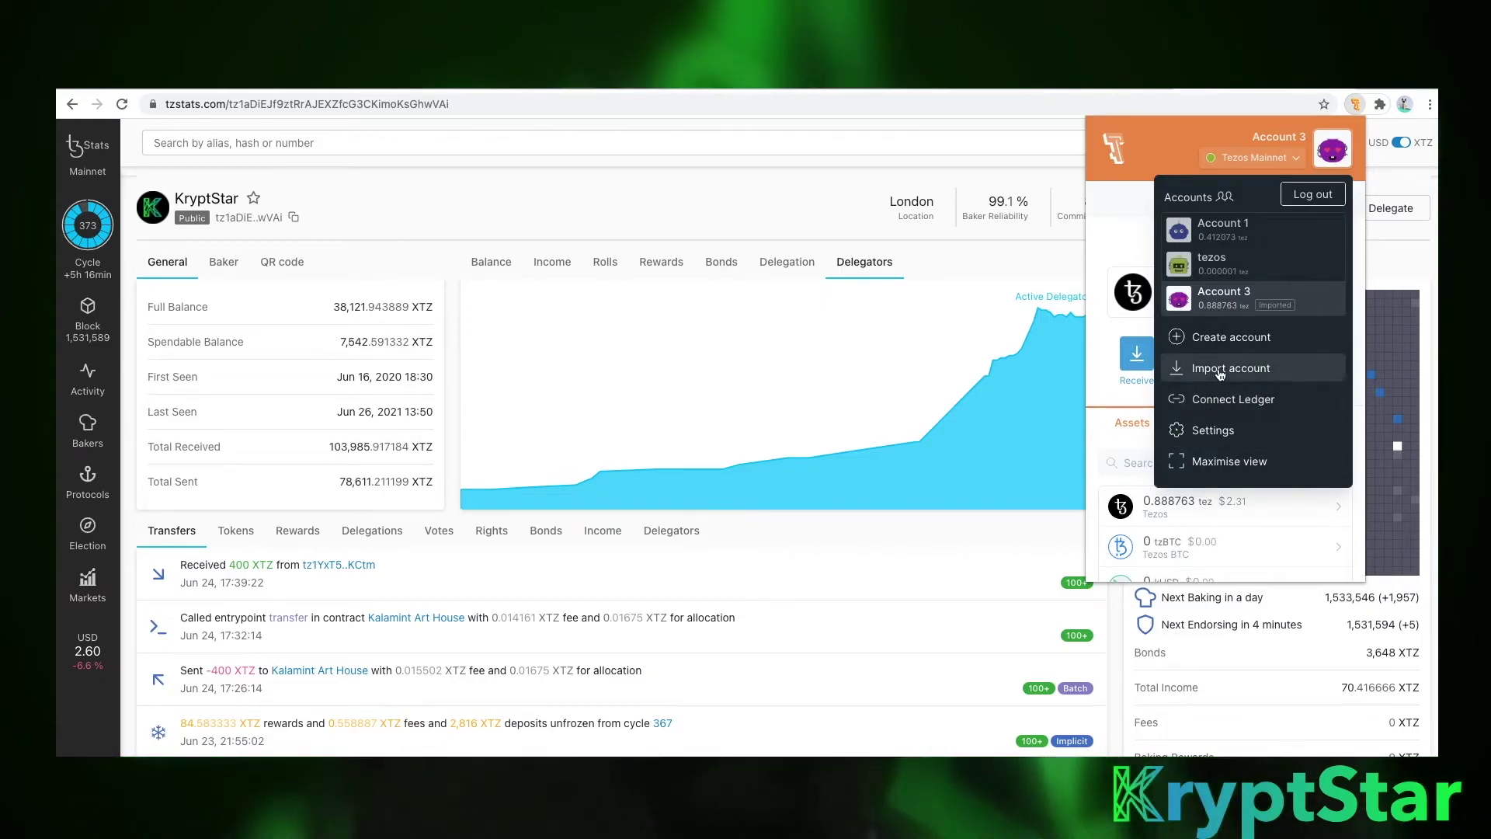
left_click(1219, 369)
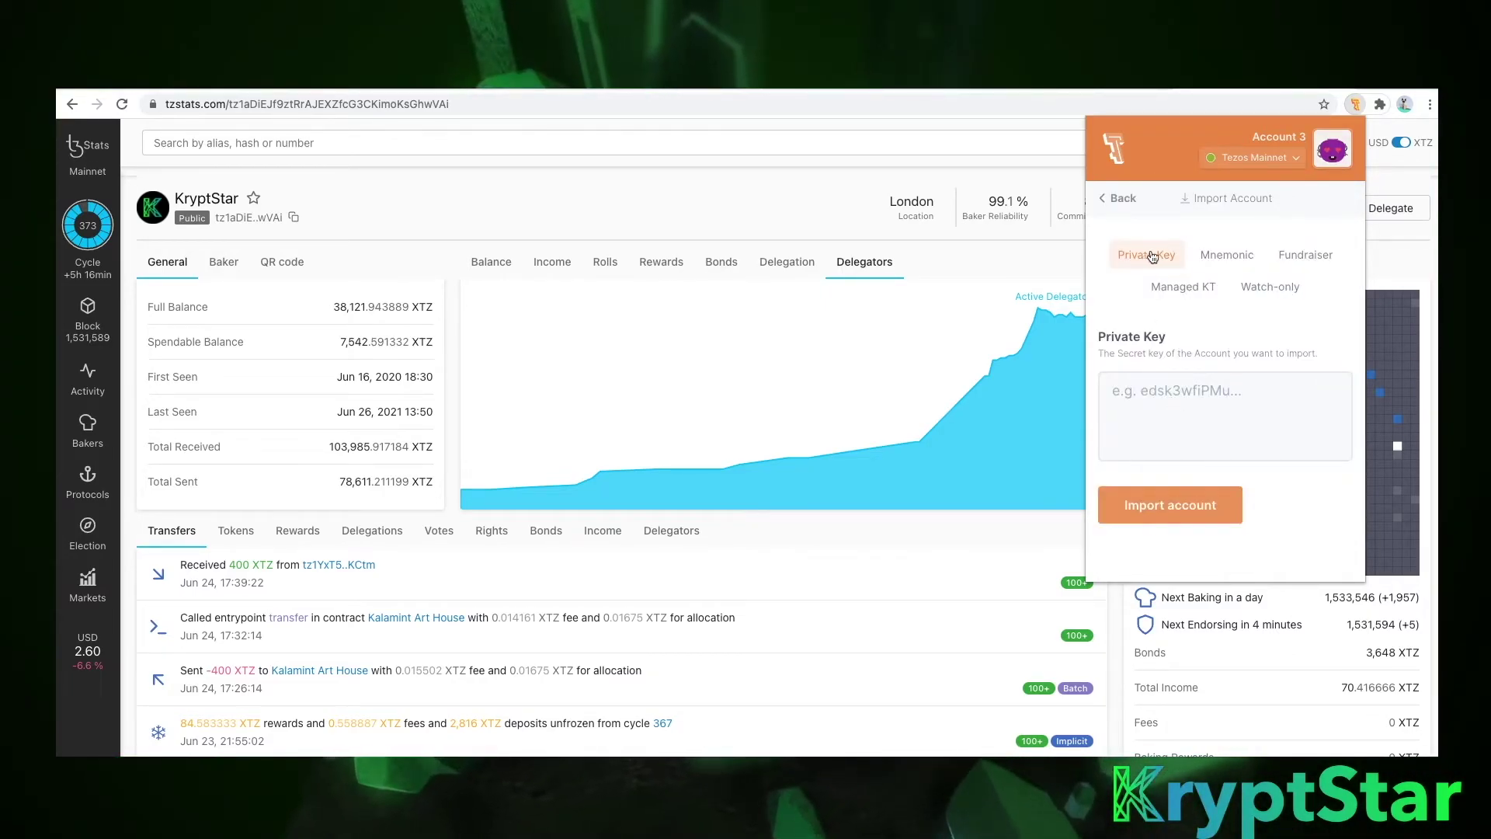
Review the Mnemonic, Private Key, Fundraiser and Managed KT import options, ending on Watch-only by address
left_click(1226, 258)
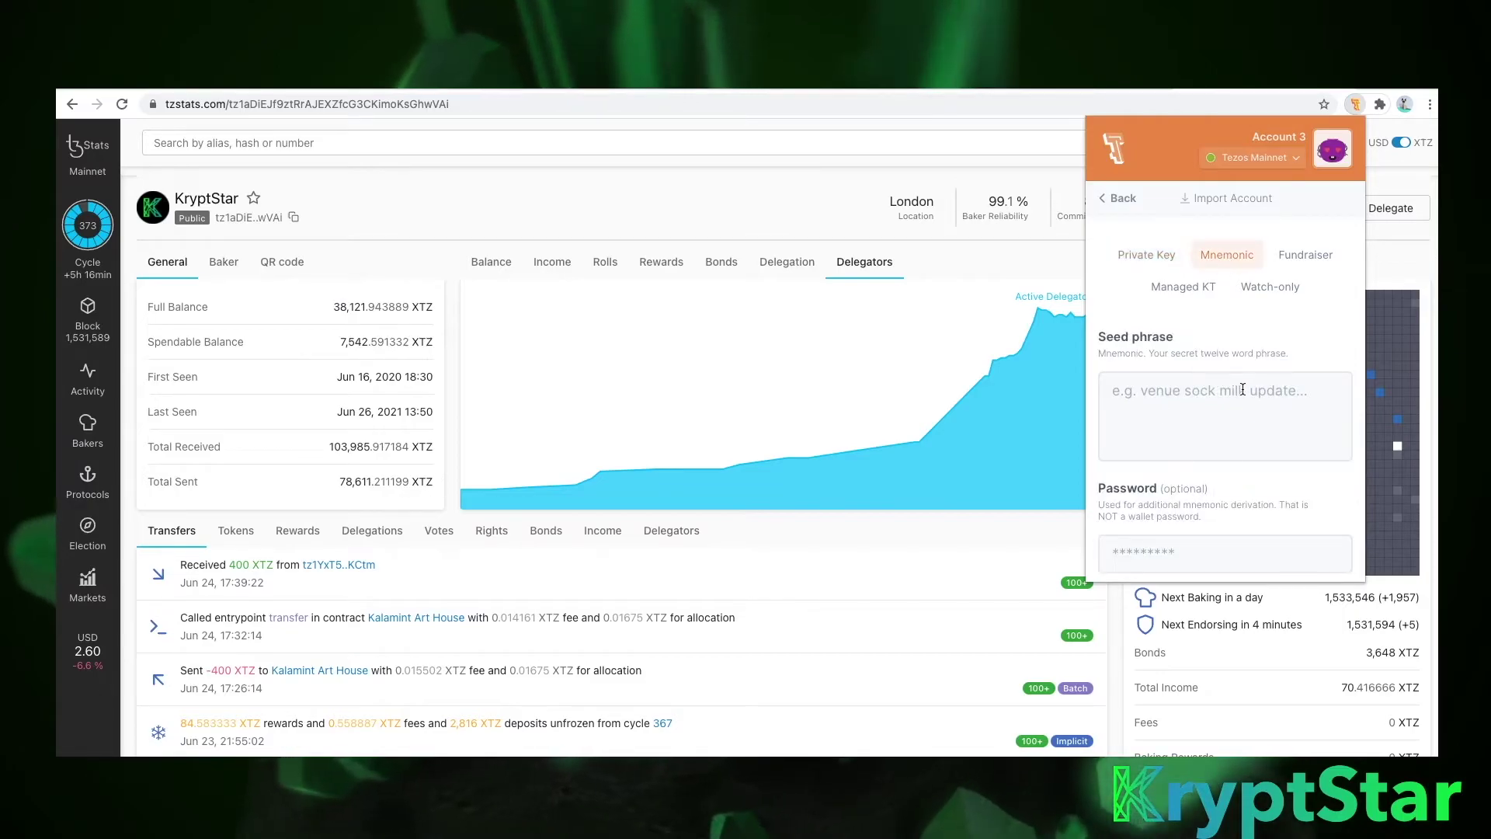
left_click(1143, 253)
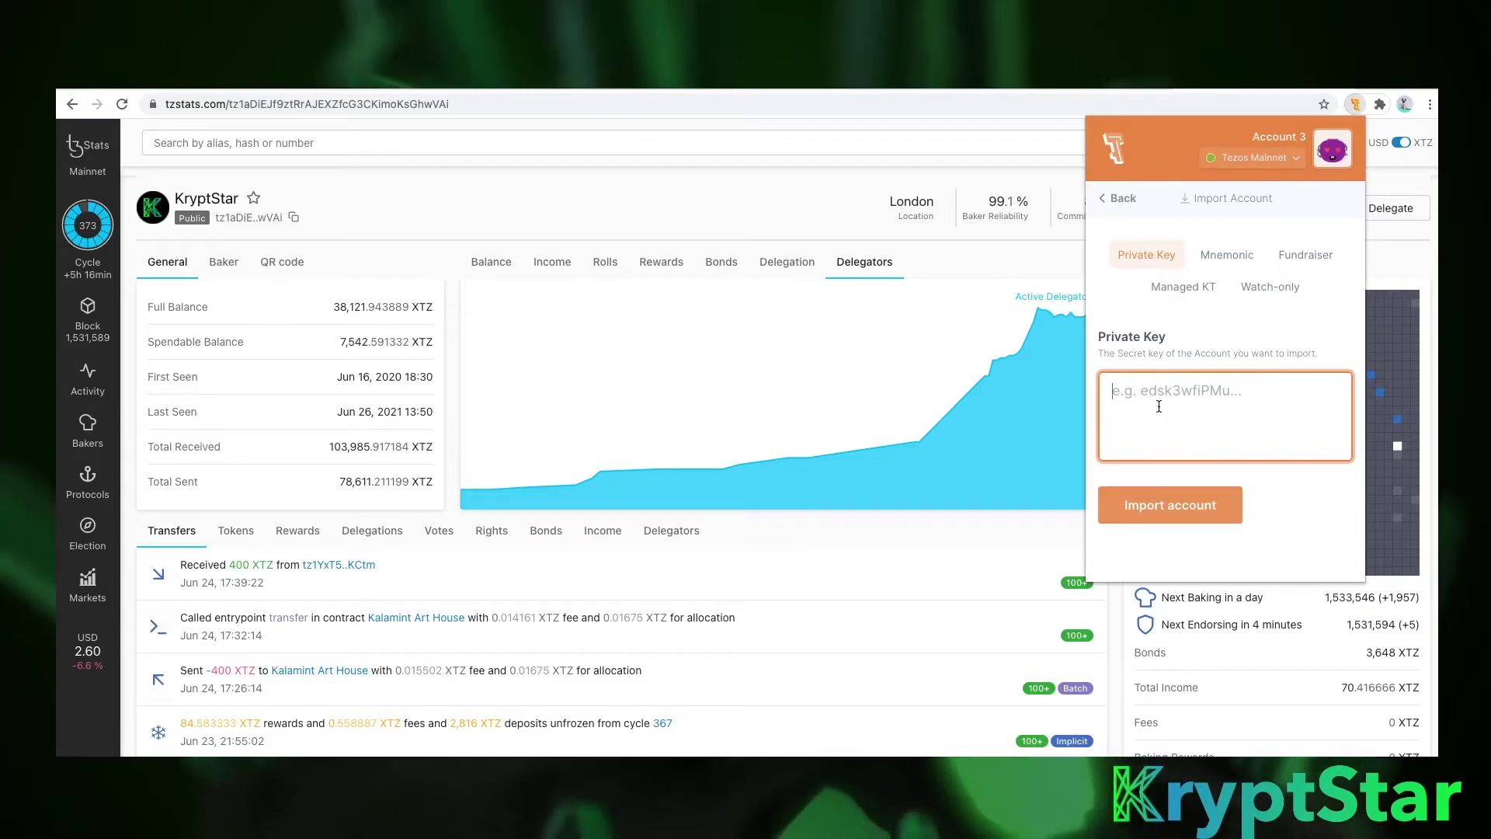
left_click(1296, 257)
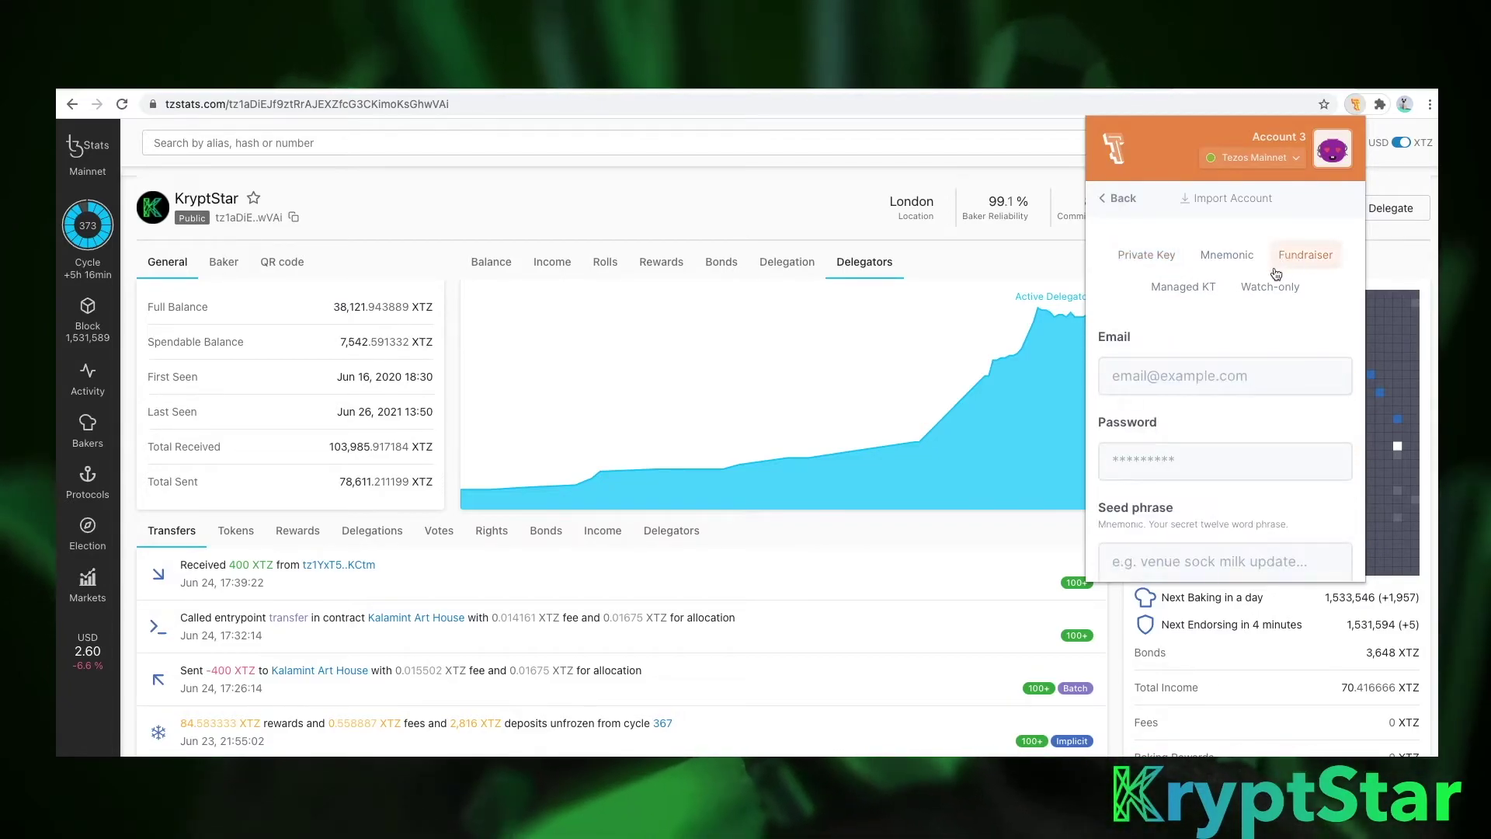
left_click(1177, 294)
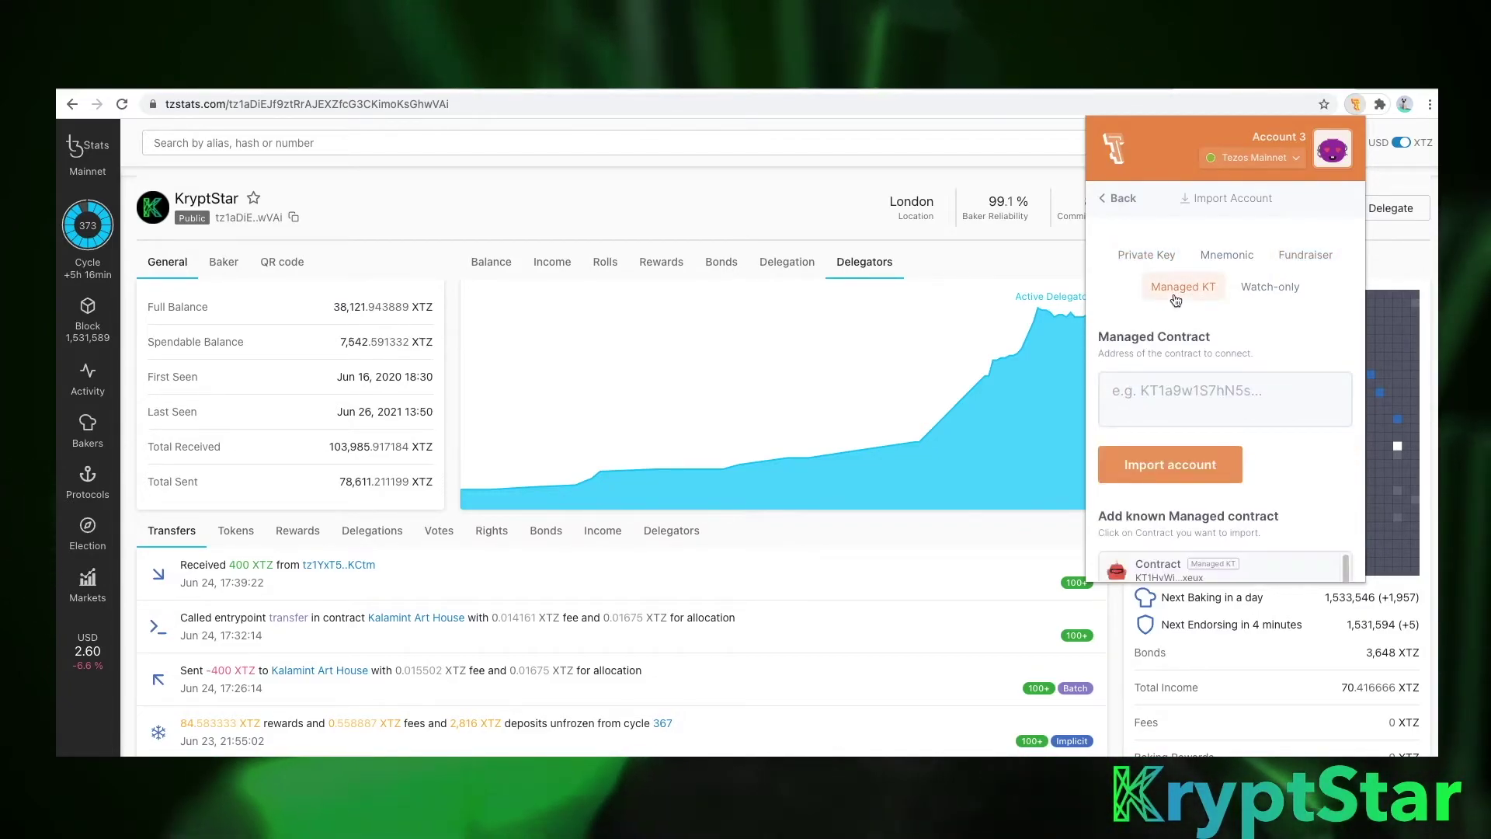
left_click(1268, 288)
left_click(1216, 408)
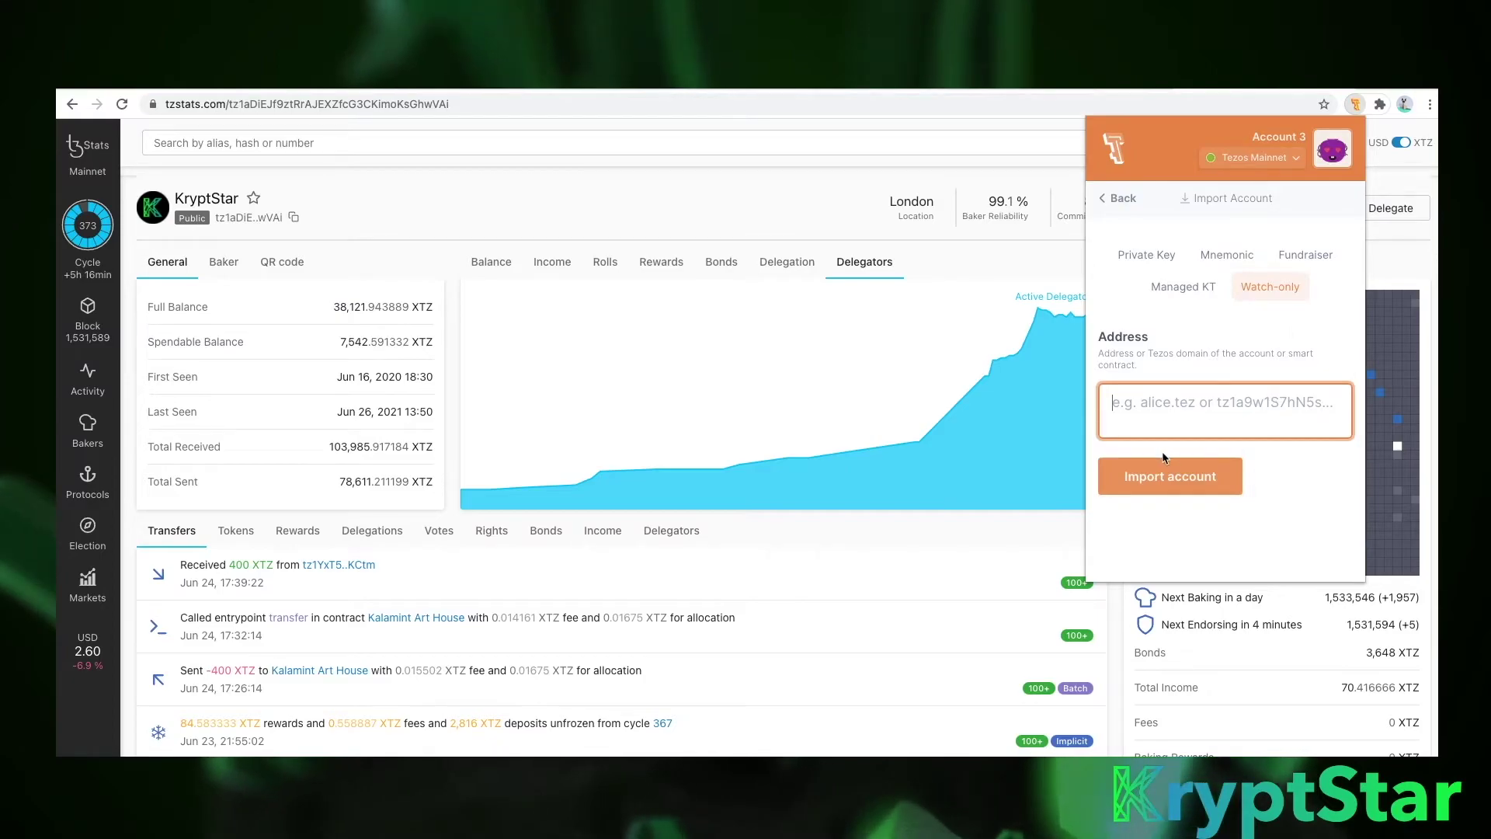
Re-delegate from the Delegation tab, switching to Account 1 (0.412073 ꜩ) to reach its Delegate screen
left_click(1124, 200)
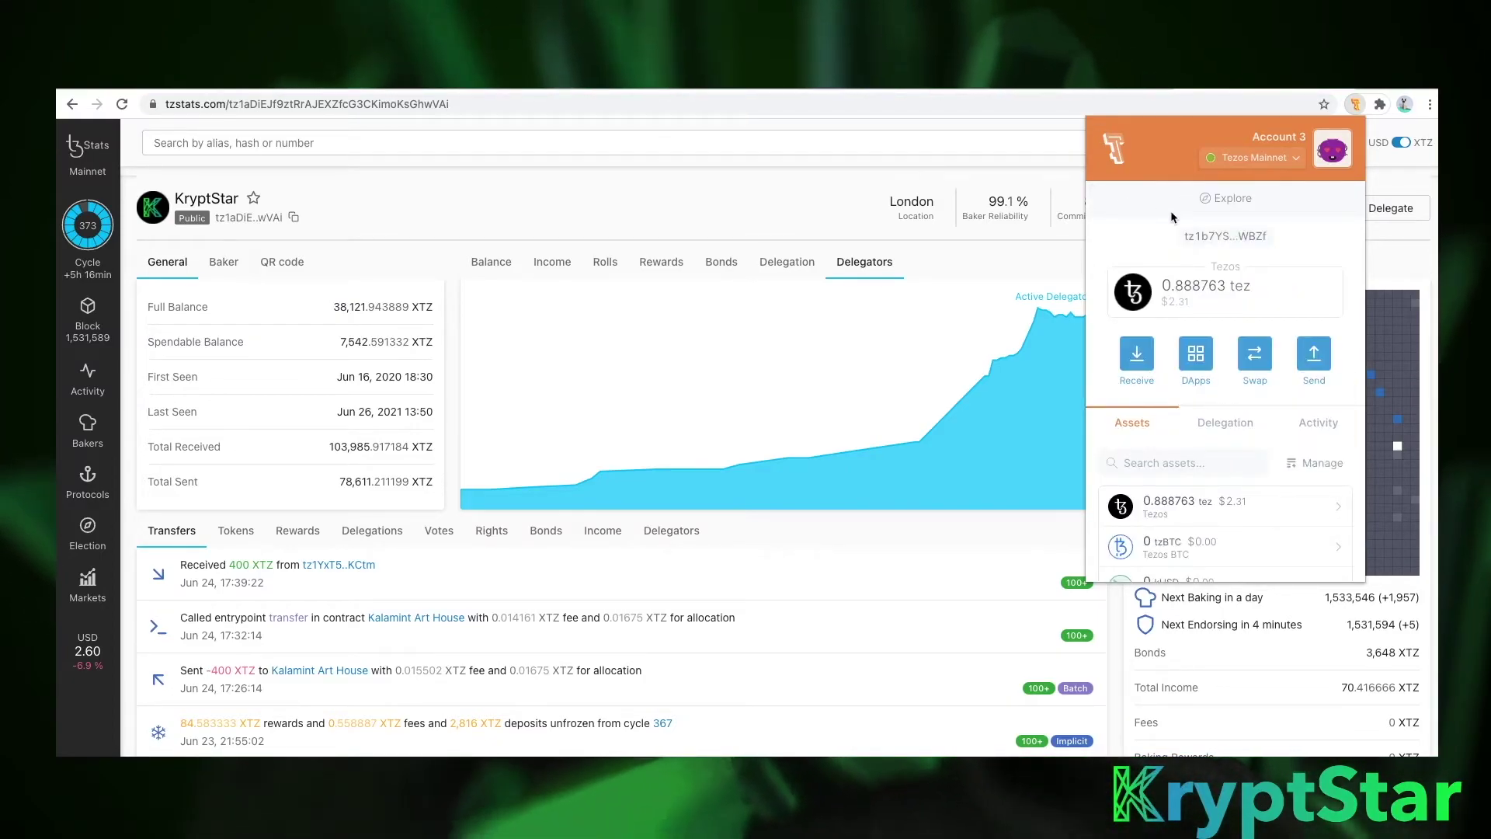
left_click(1228, 421)
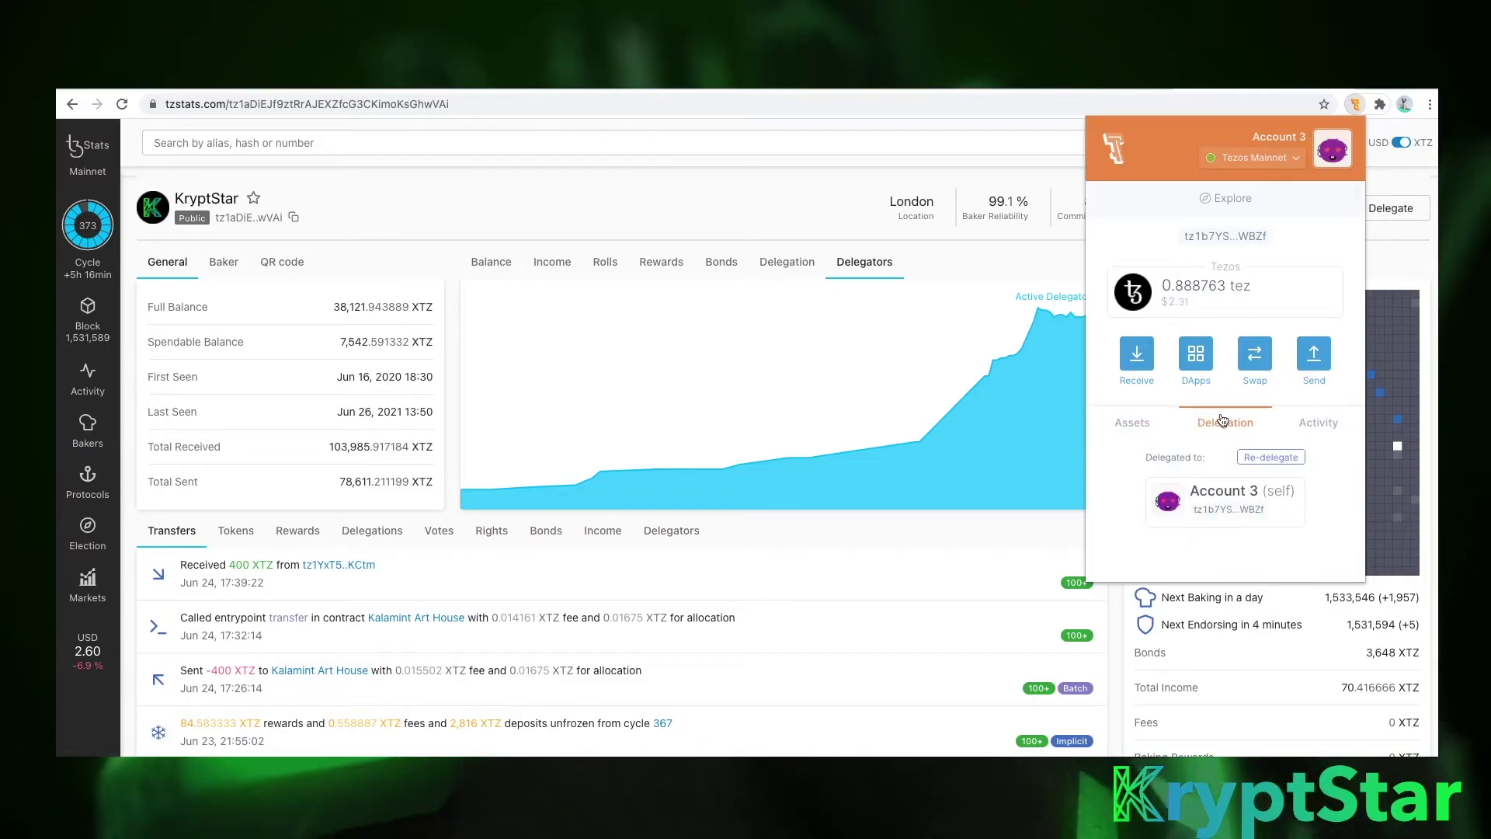
scroll(1223, 420, "down", 1)
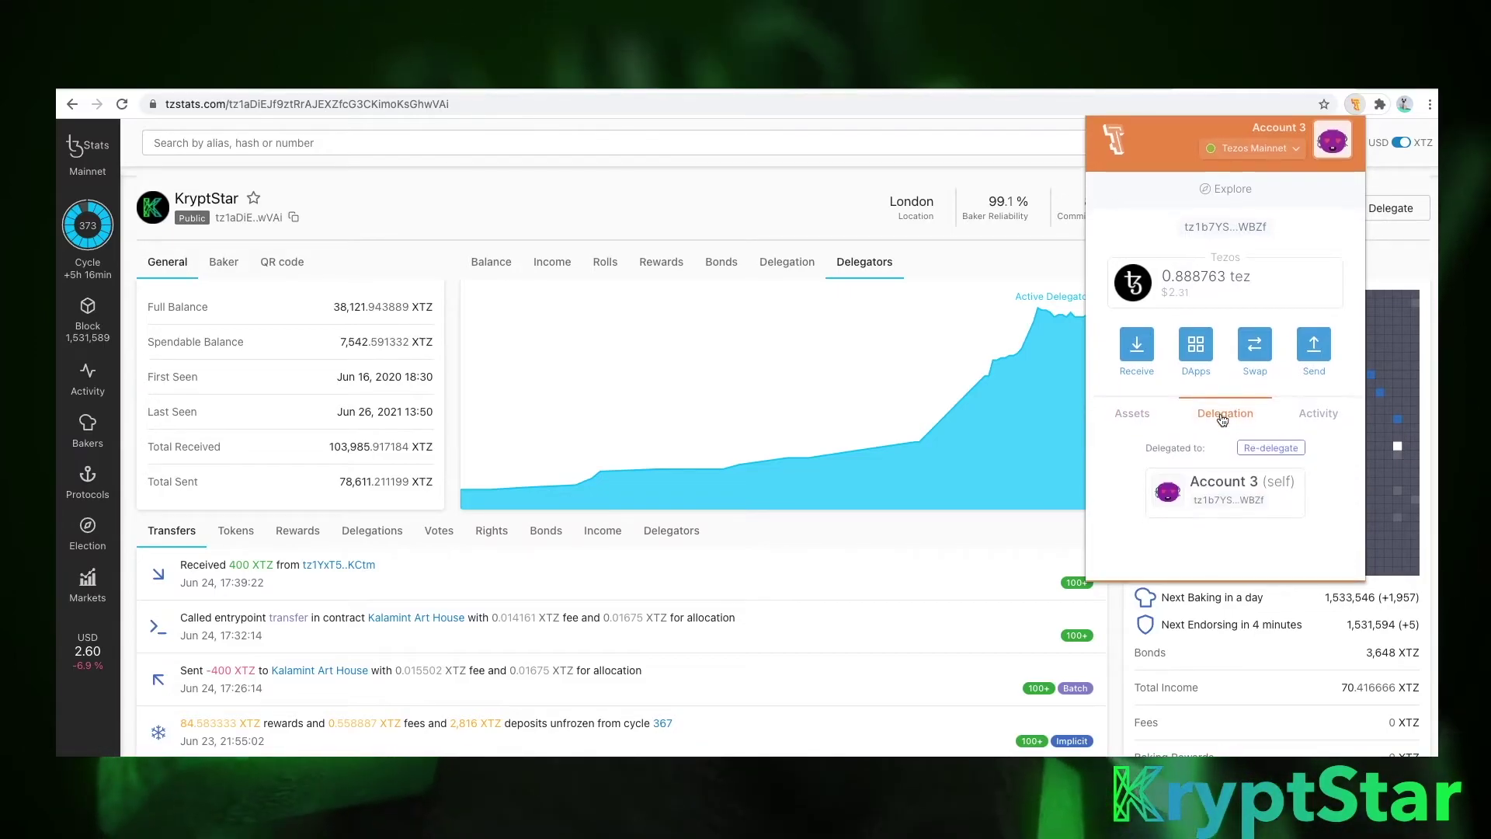
left_click(1271, 450)
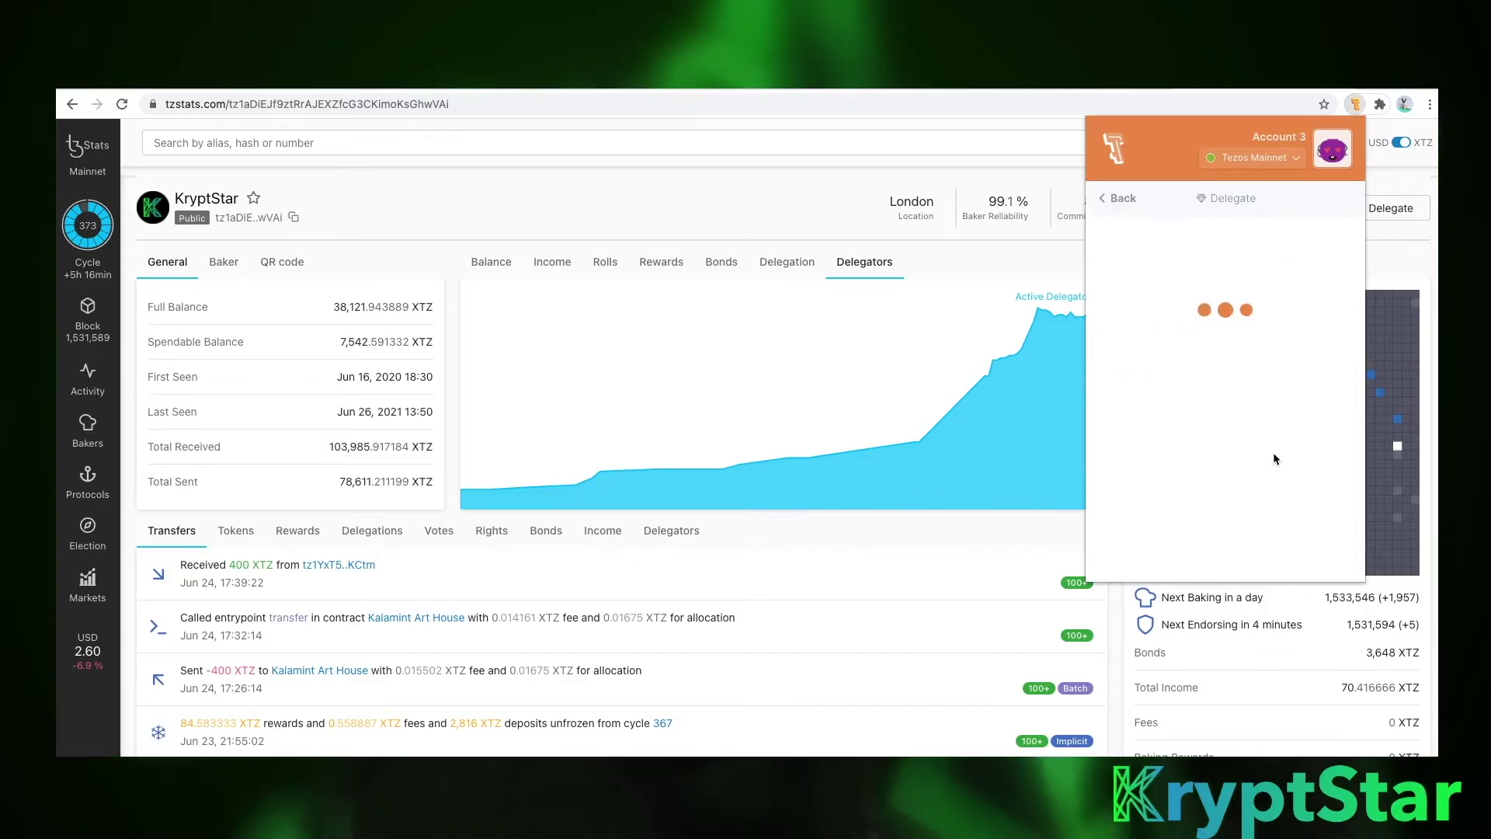
left_click(1333, 163)
left_click(1235, 231)
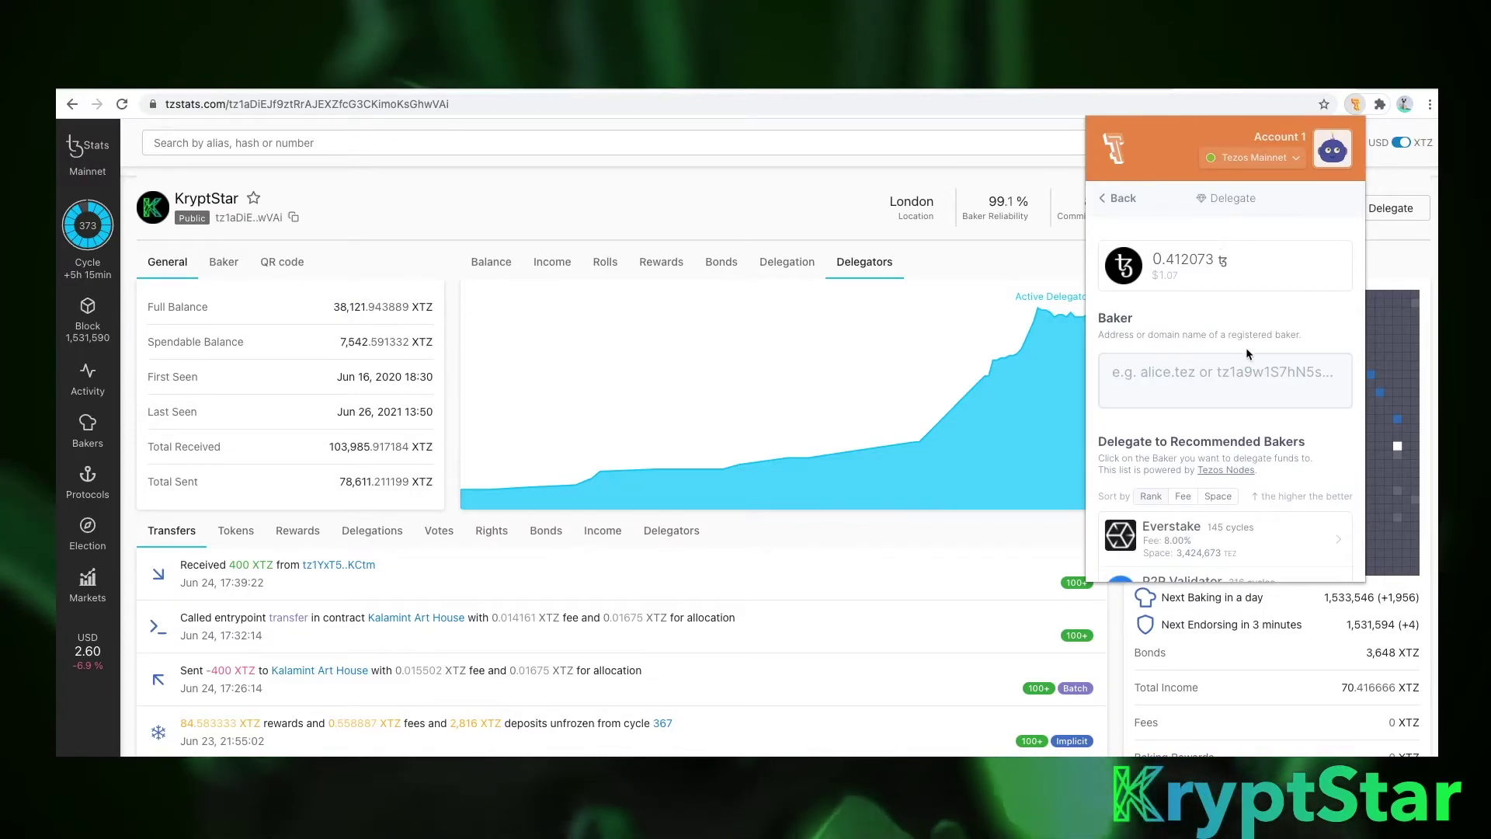
scroll(1246, 348, "down", 1)
Enter 'kry' in the Baker address field and search the page for KryptStar
left_click(1228, 359)
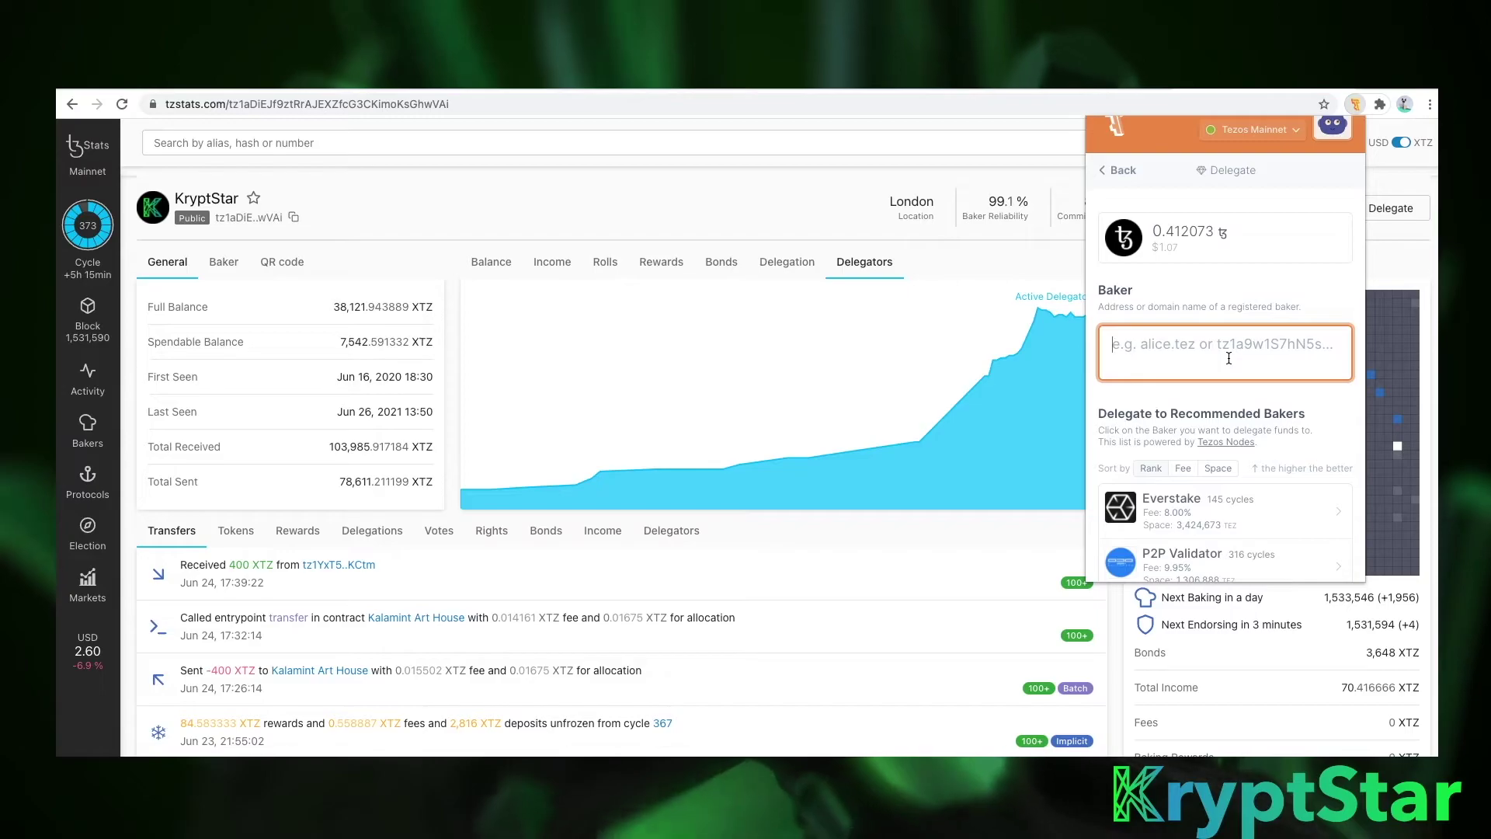
type("kry")
scroll(1229, 450, "down", 2)
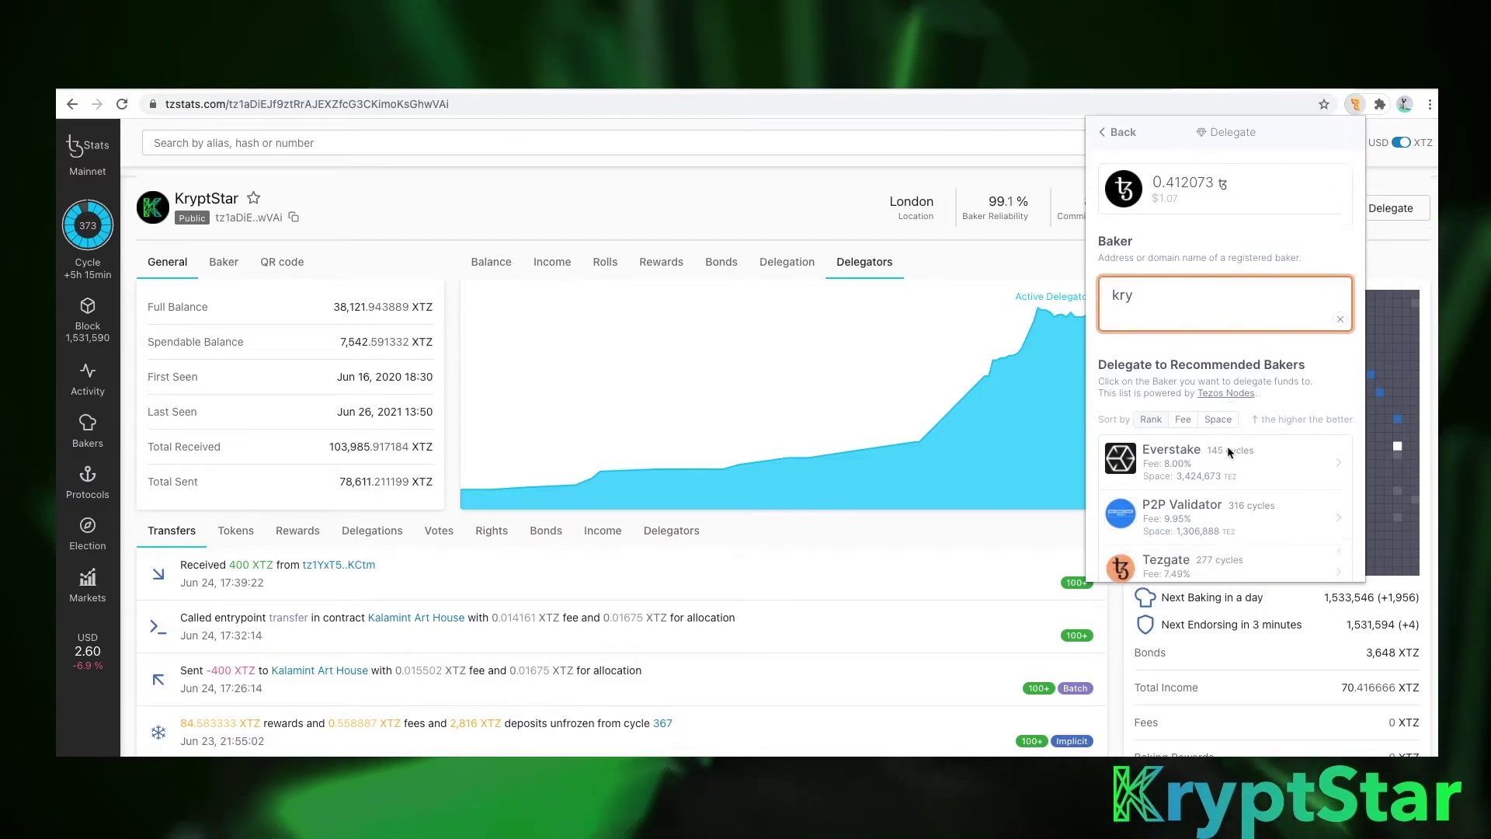
scroll(1229, 452, "down", 20)
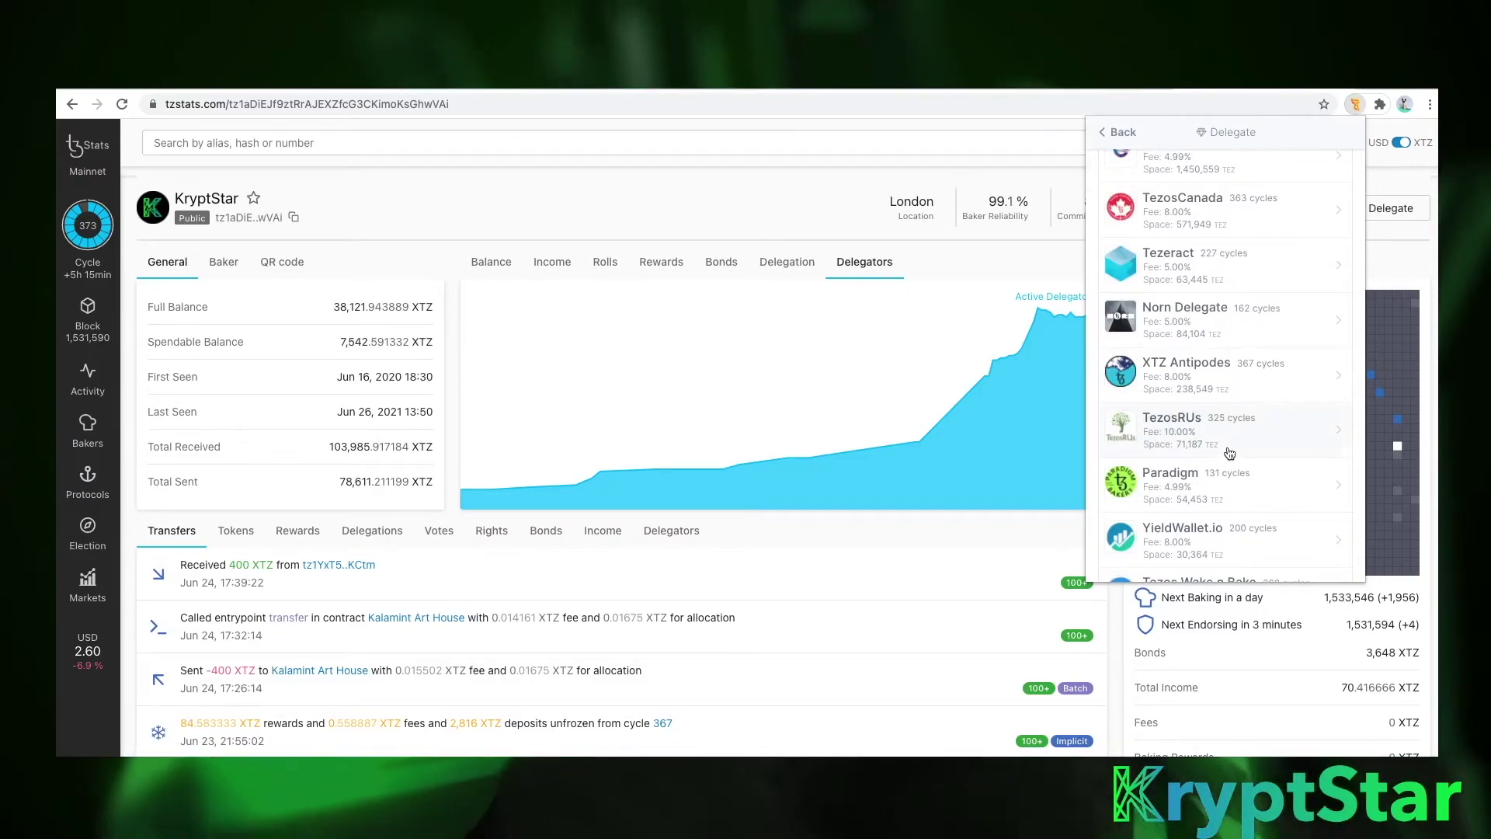
key("ctrl+f")
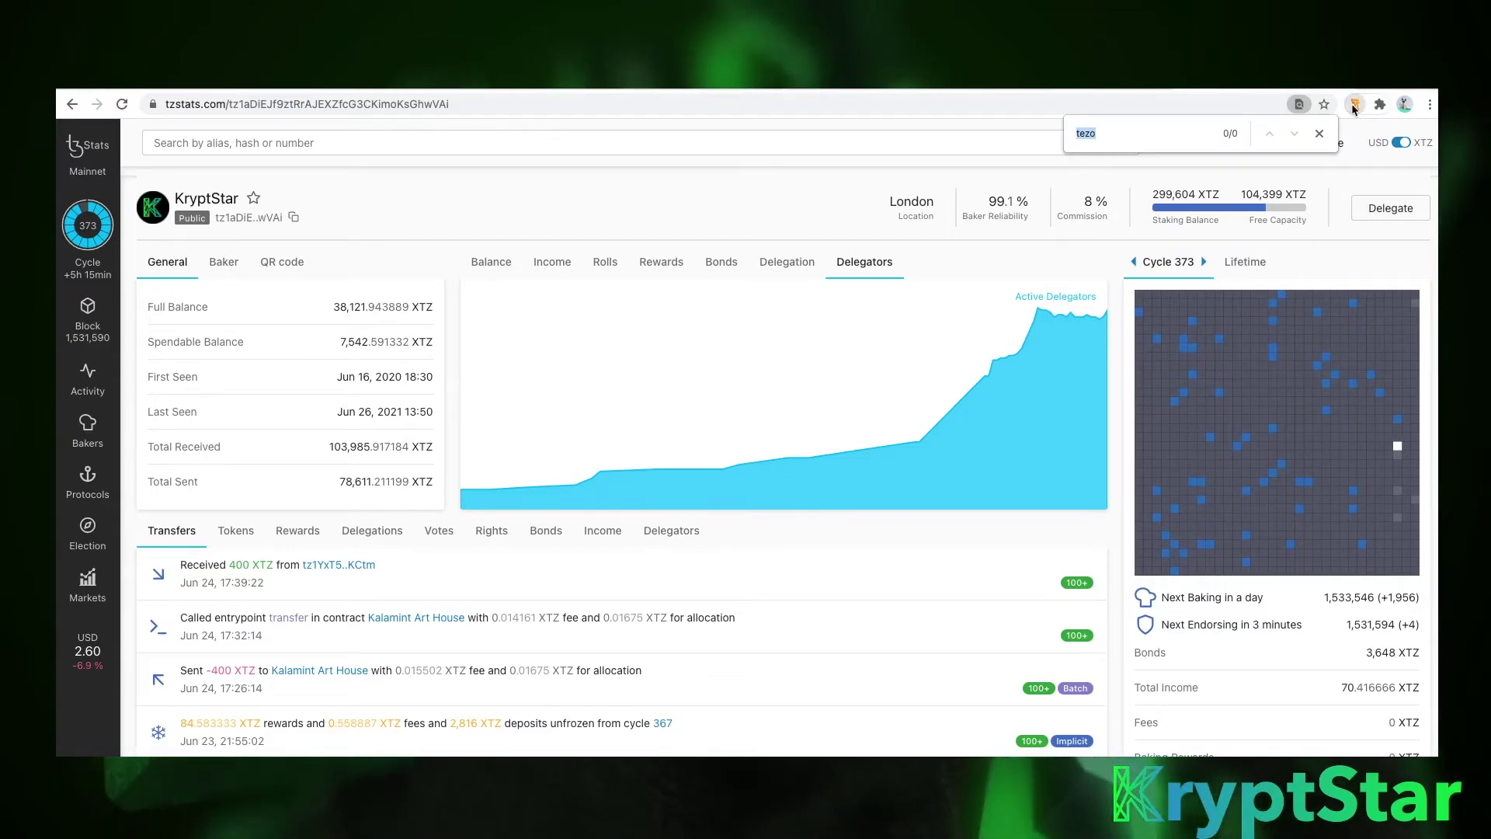
Reopen Temple Wallet's delegation page and scroll recommended bakers to KryptStar (7.98% fee, 103,603 ꜩ space)
left_click(1353, 104)
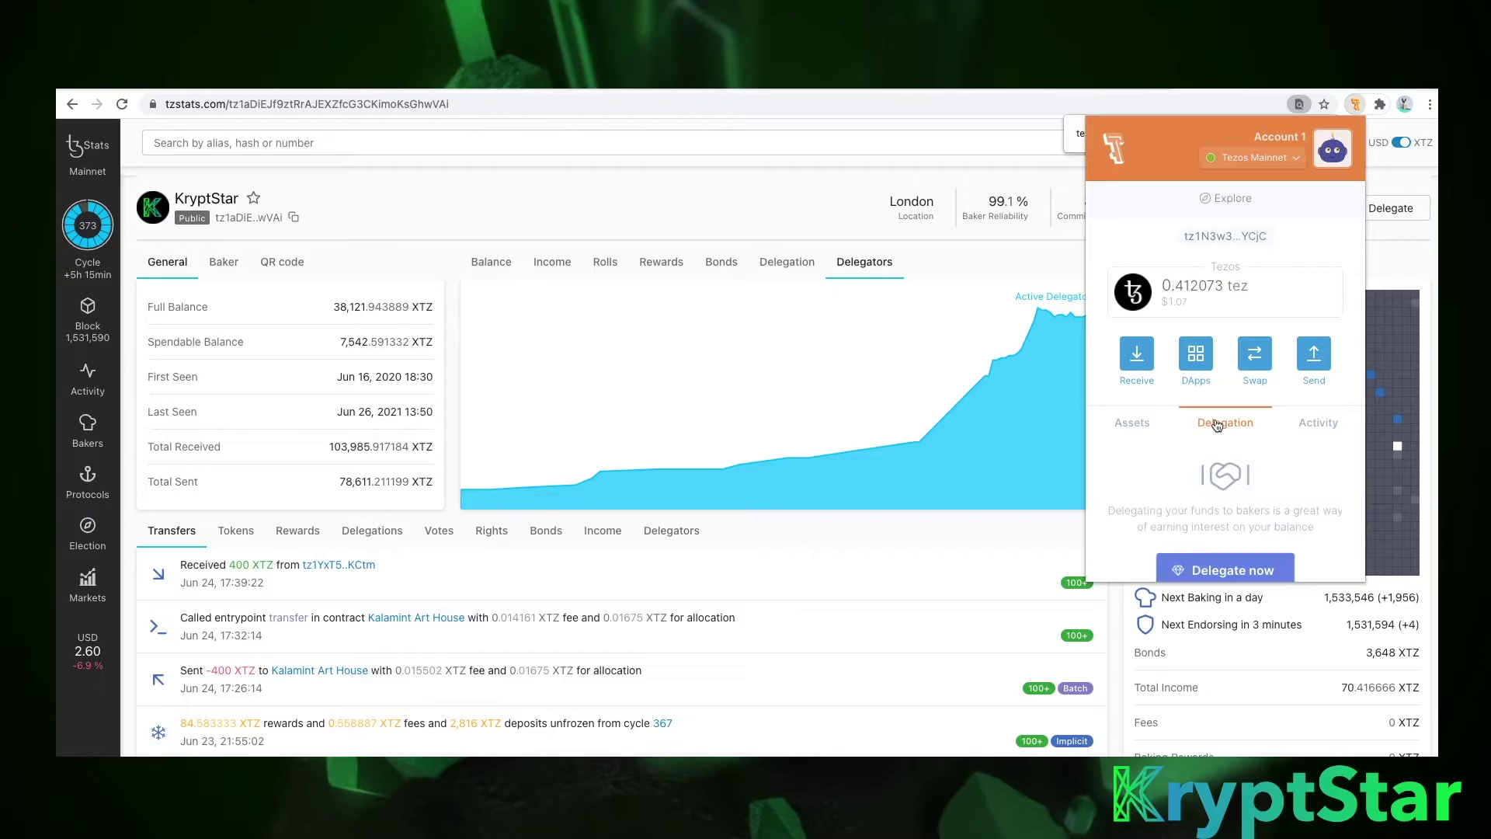
left_click(1214, 570)
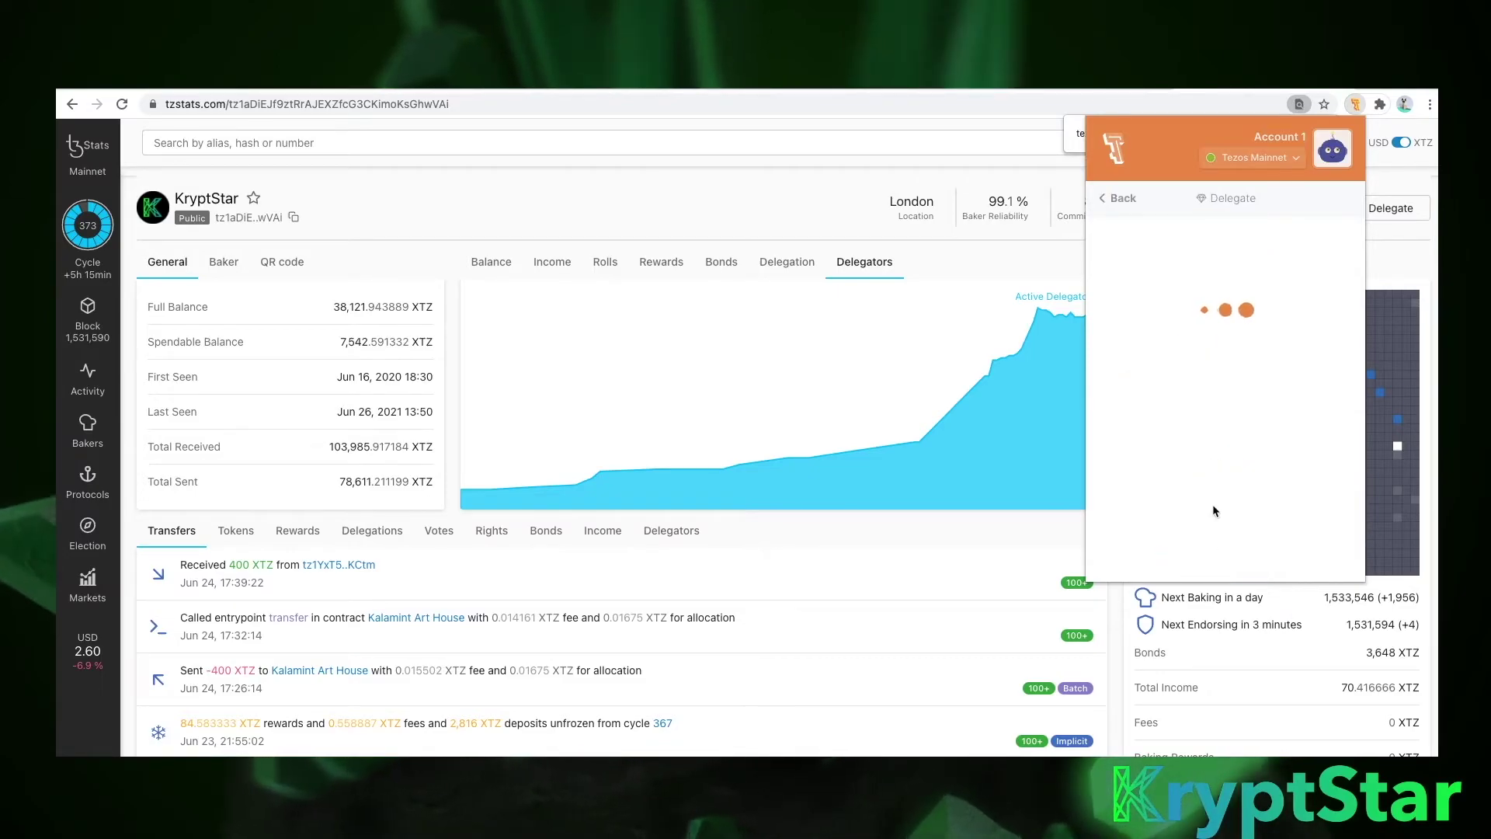
scroll(1209, 481, "down", 1)
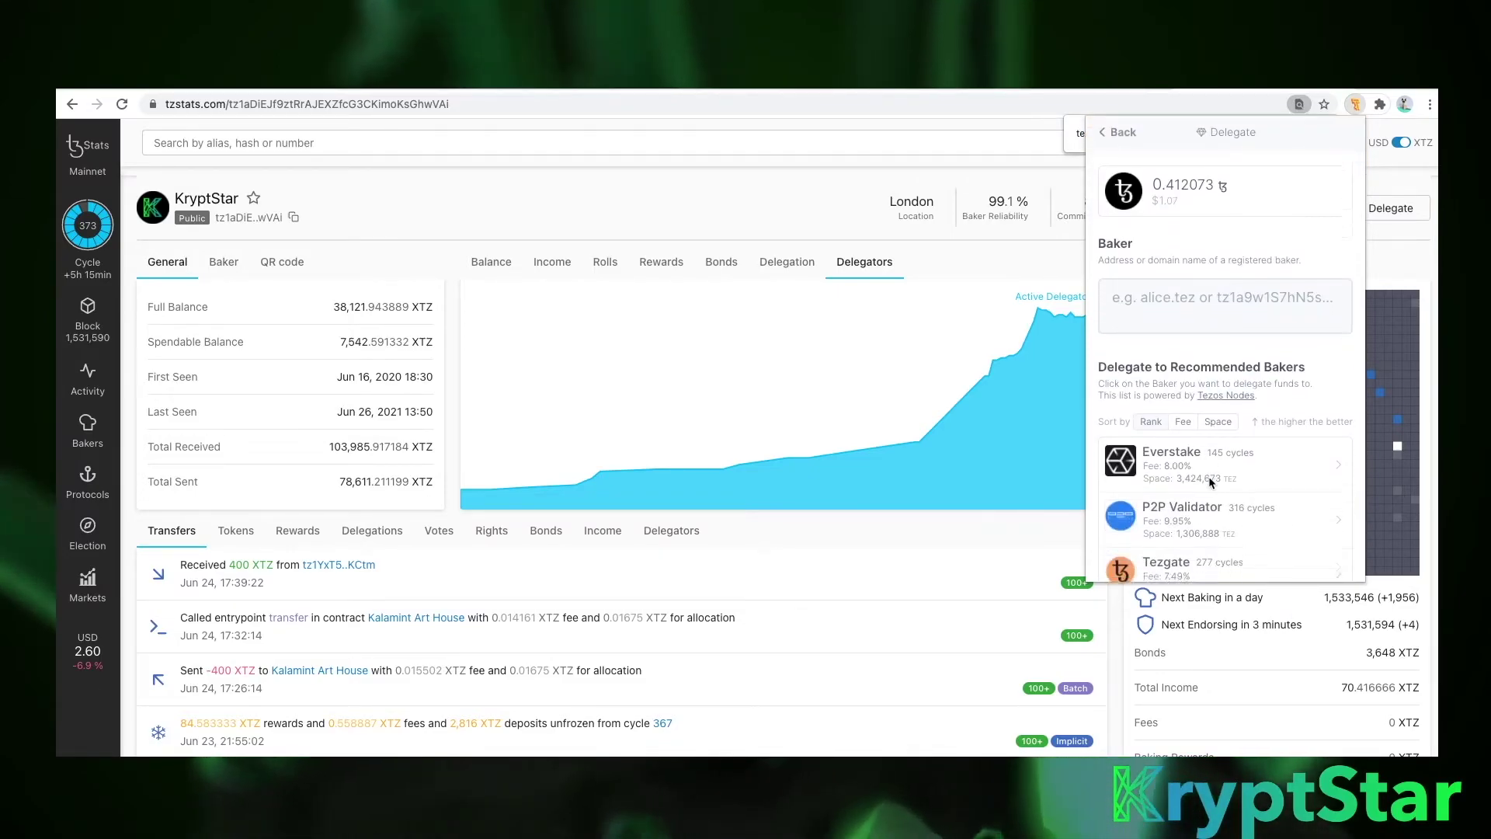
scroll(1229, 397, "down", 1)
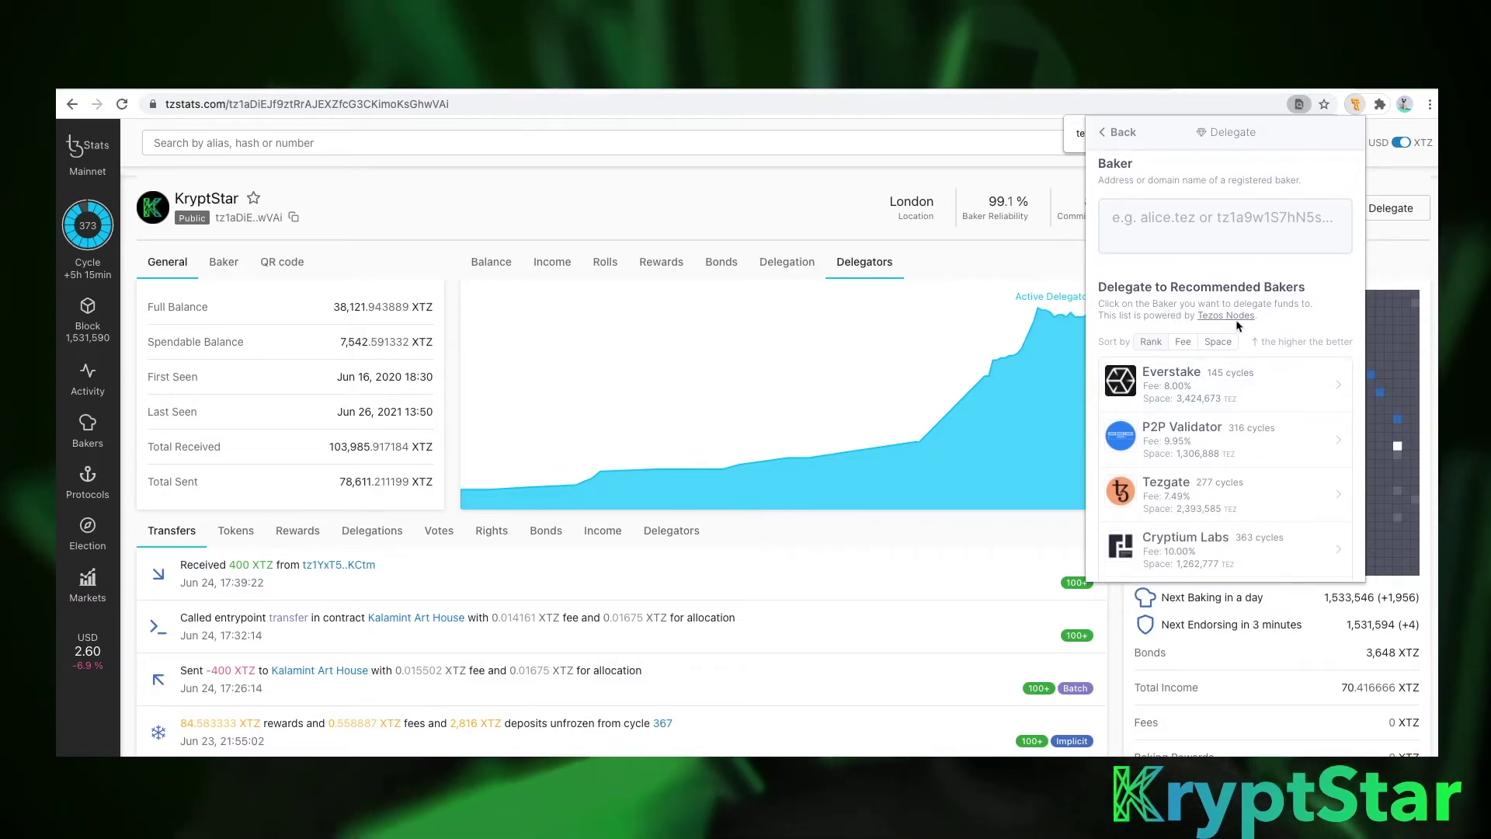
scroll(1238, 376, "down", 10)
scroll(1244, 377, "down", 10)
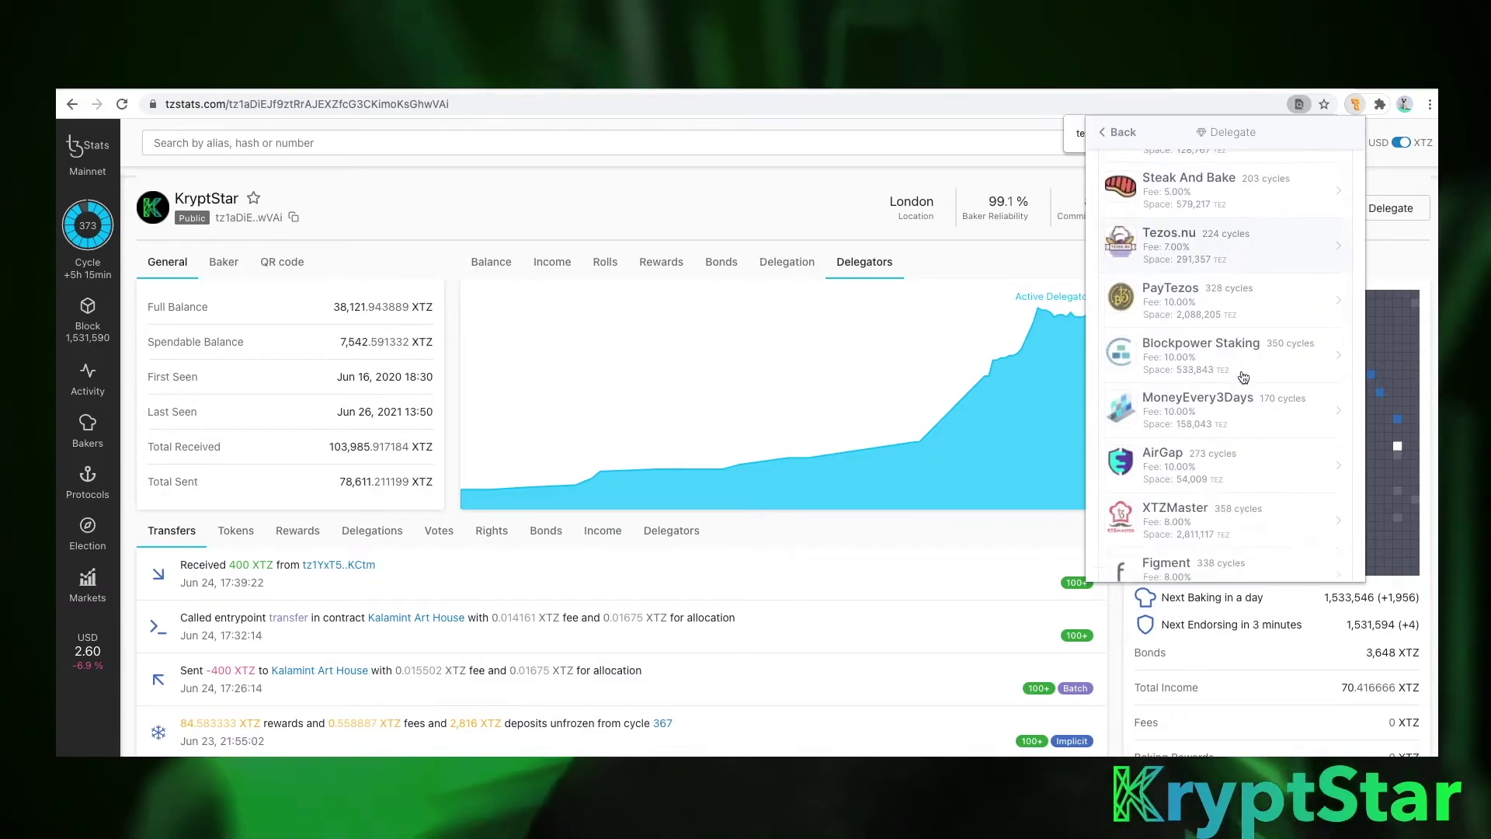
scroll(1244, 377, "down", 10)
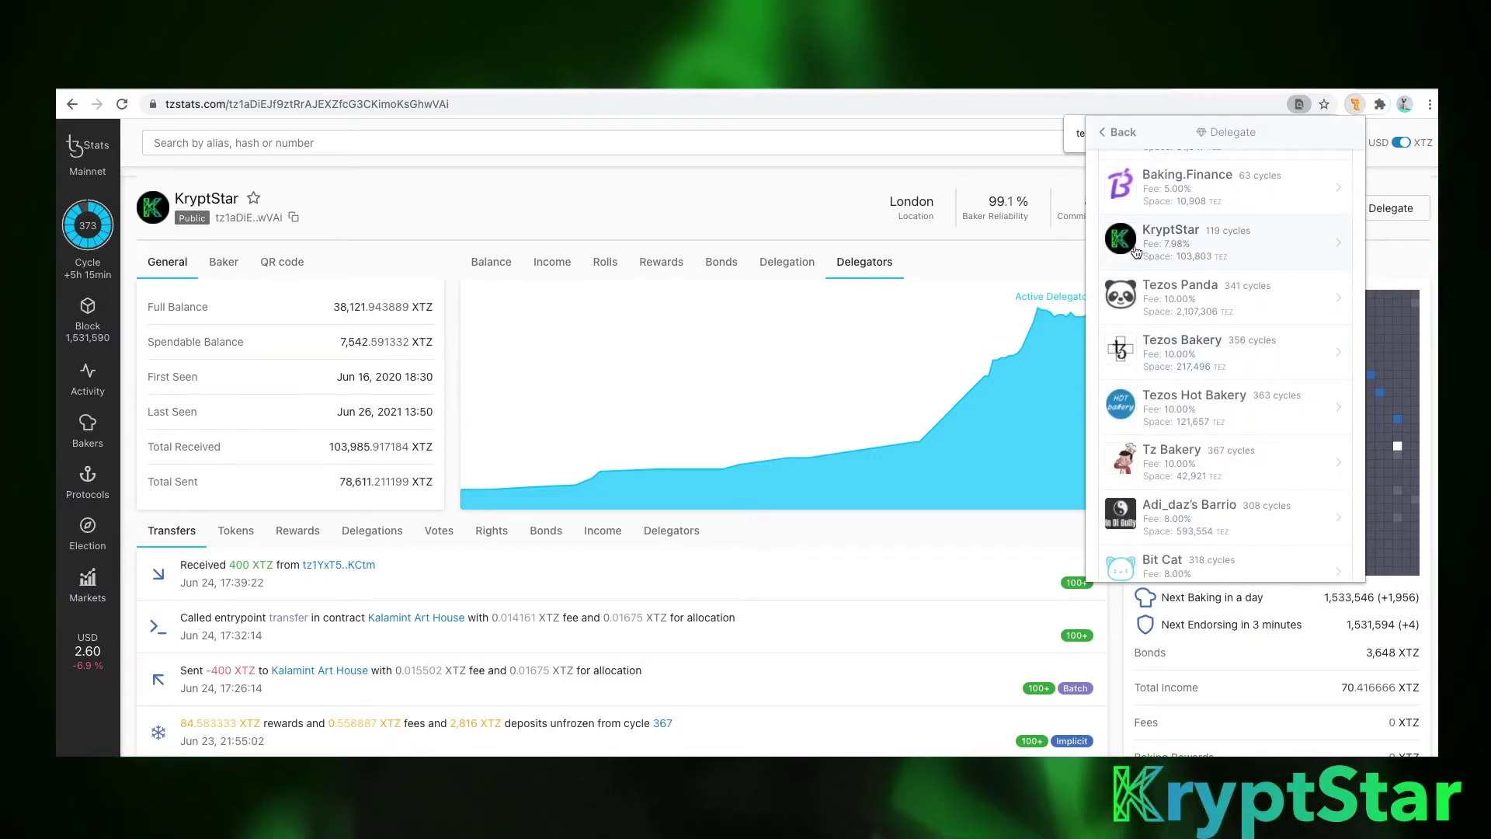
Delegate Account 1 to KryptStar with the 0.0002 tez Rocket fee and confirm the operation
left_click(1206, 241)
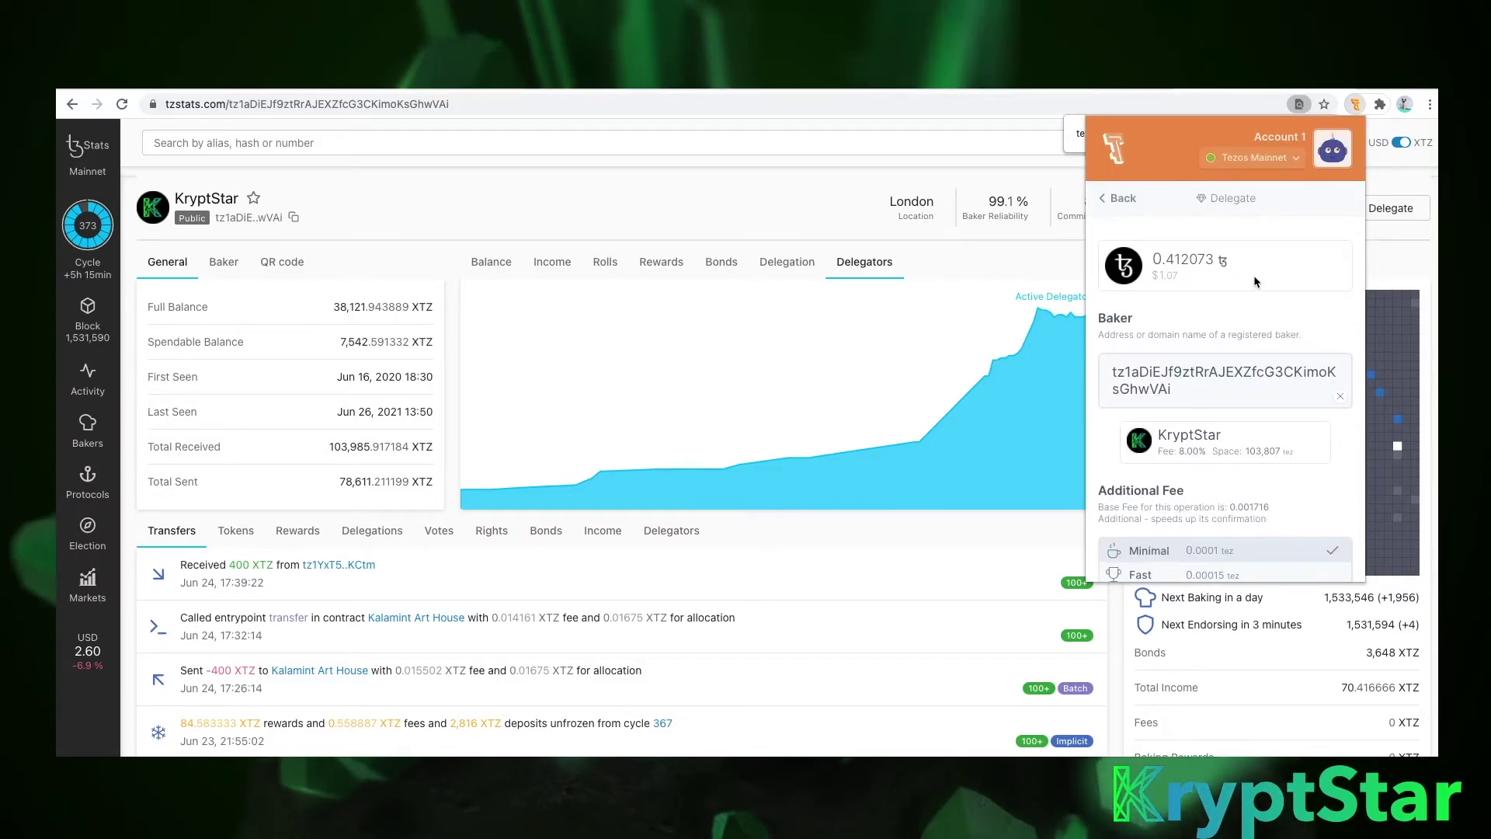
scroll(1225, 320, "down", 3)
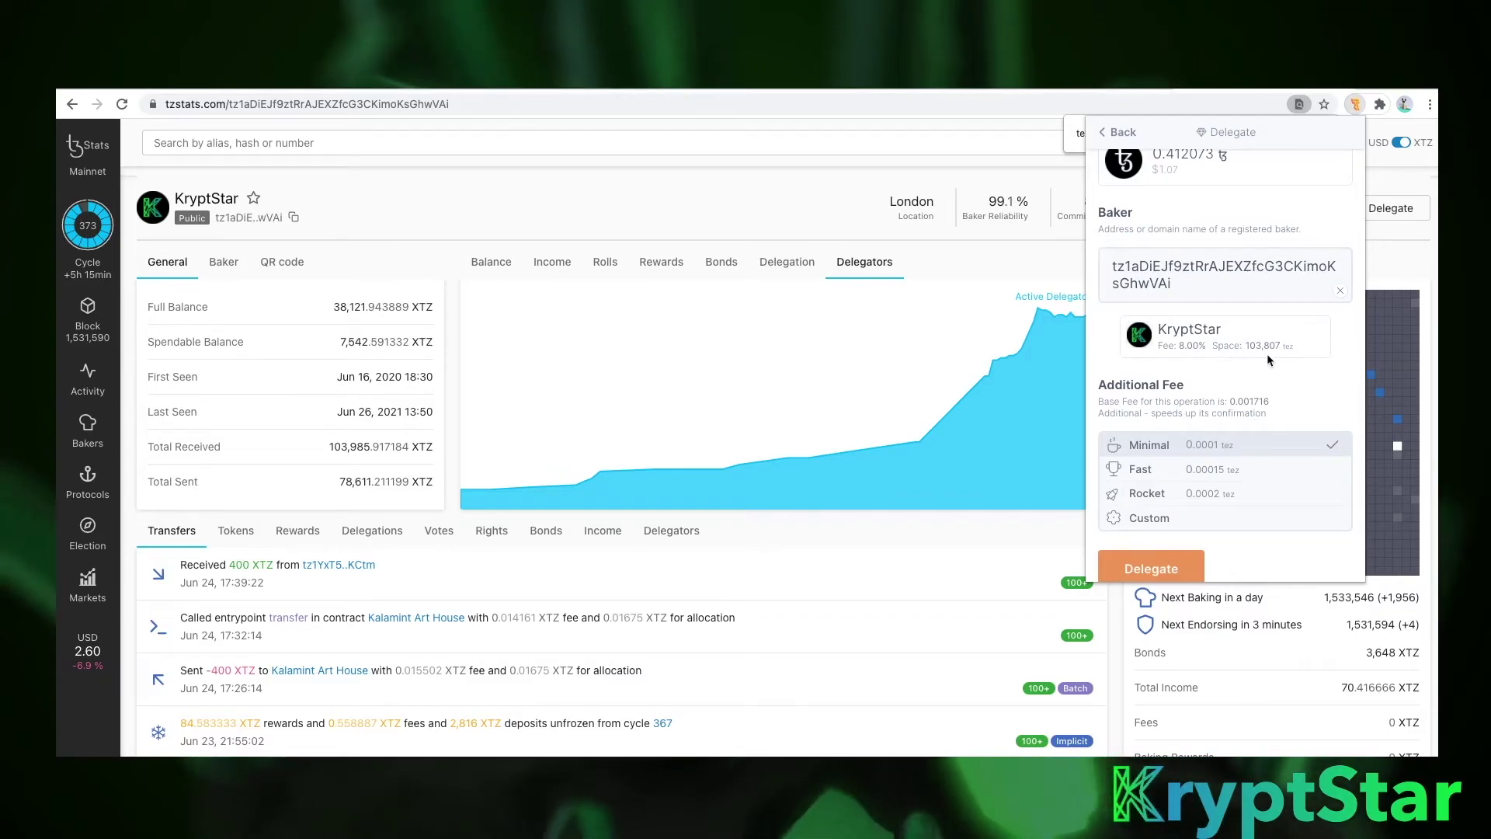
left_click_drag(1229, 346, 1283, 376)
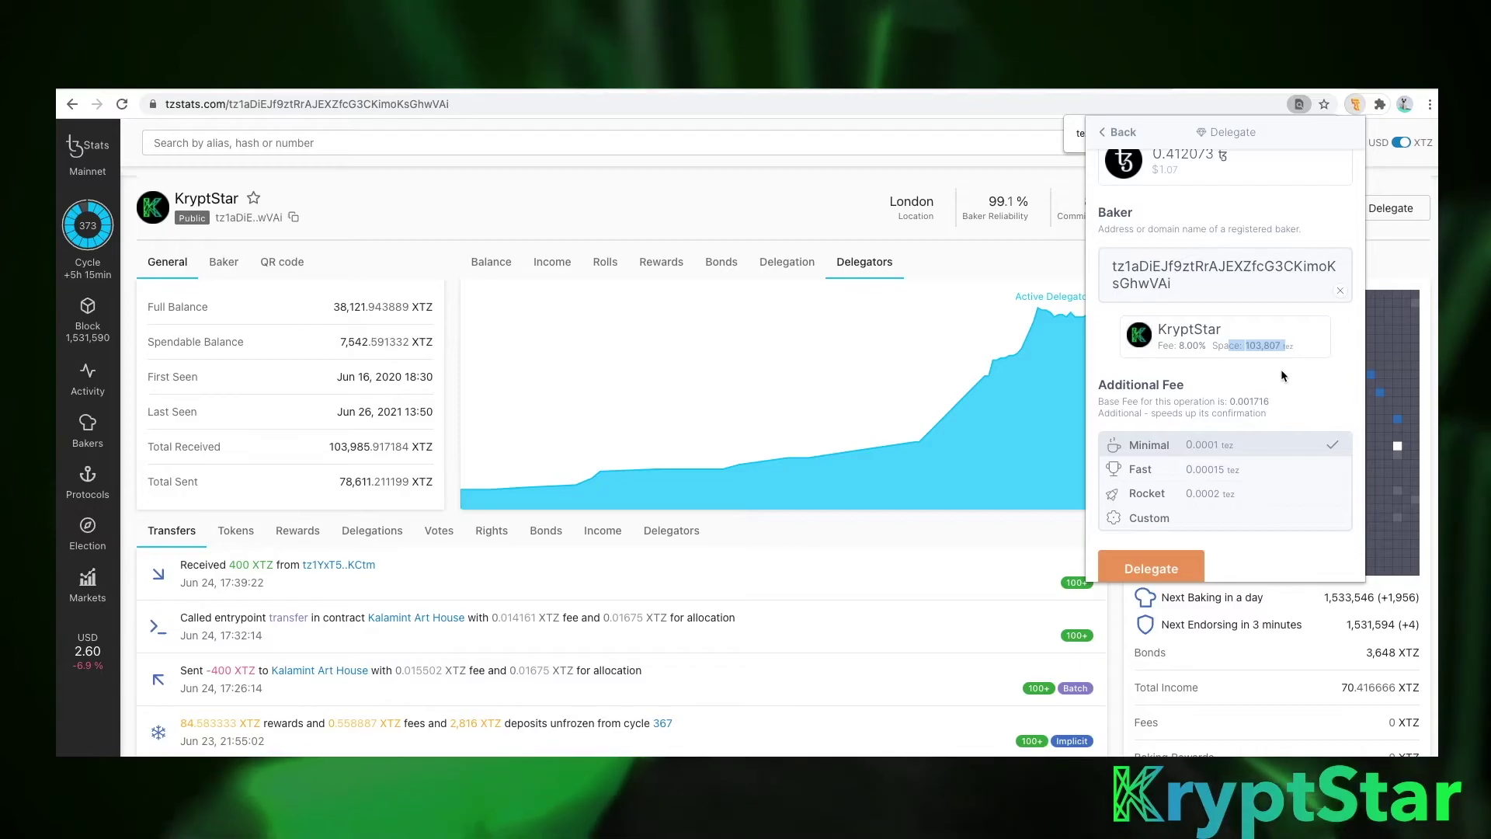
left_click(1200, 493)
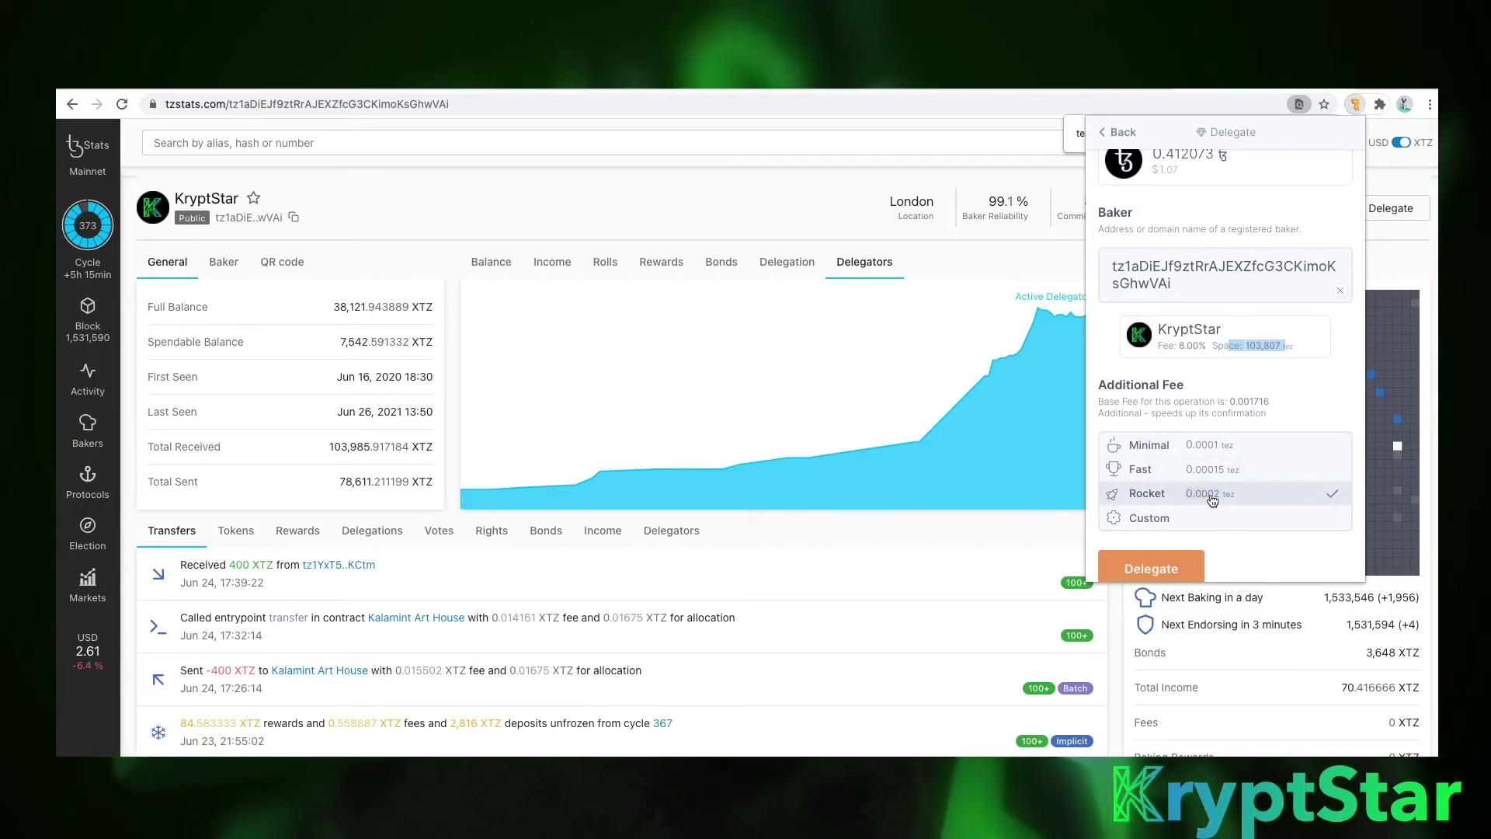
scroll(1233, 547, "down", 1)
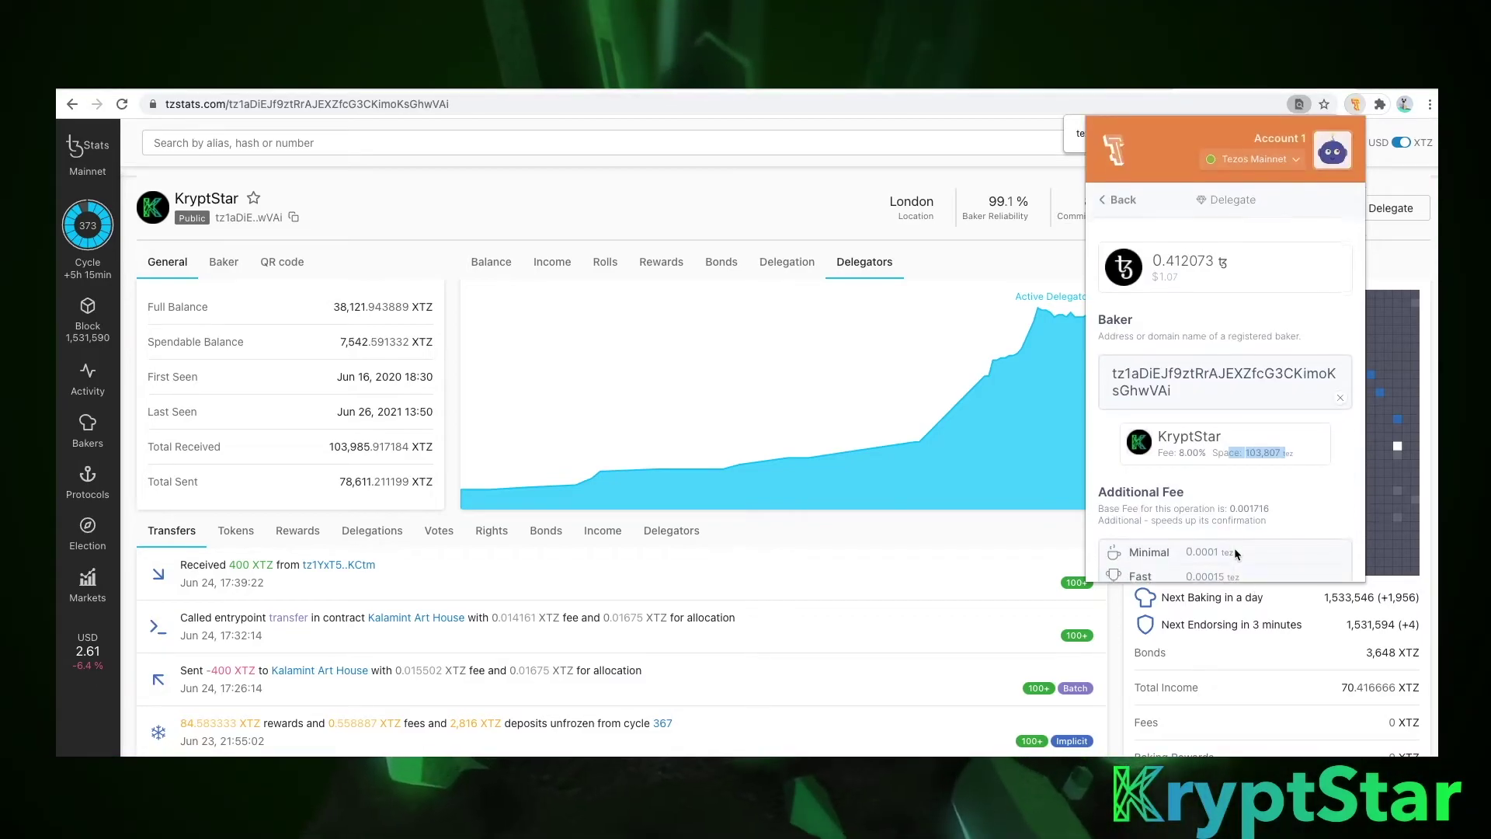
left_click(1153, 537)
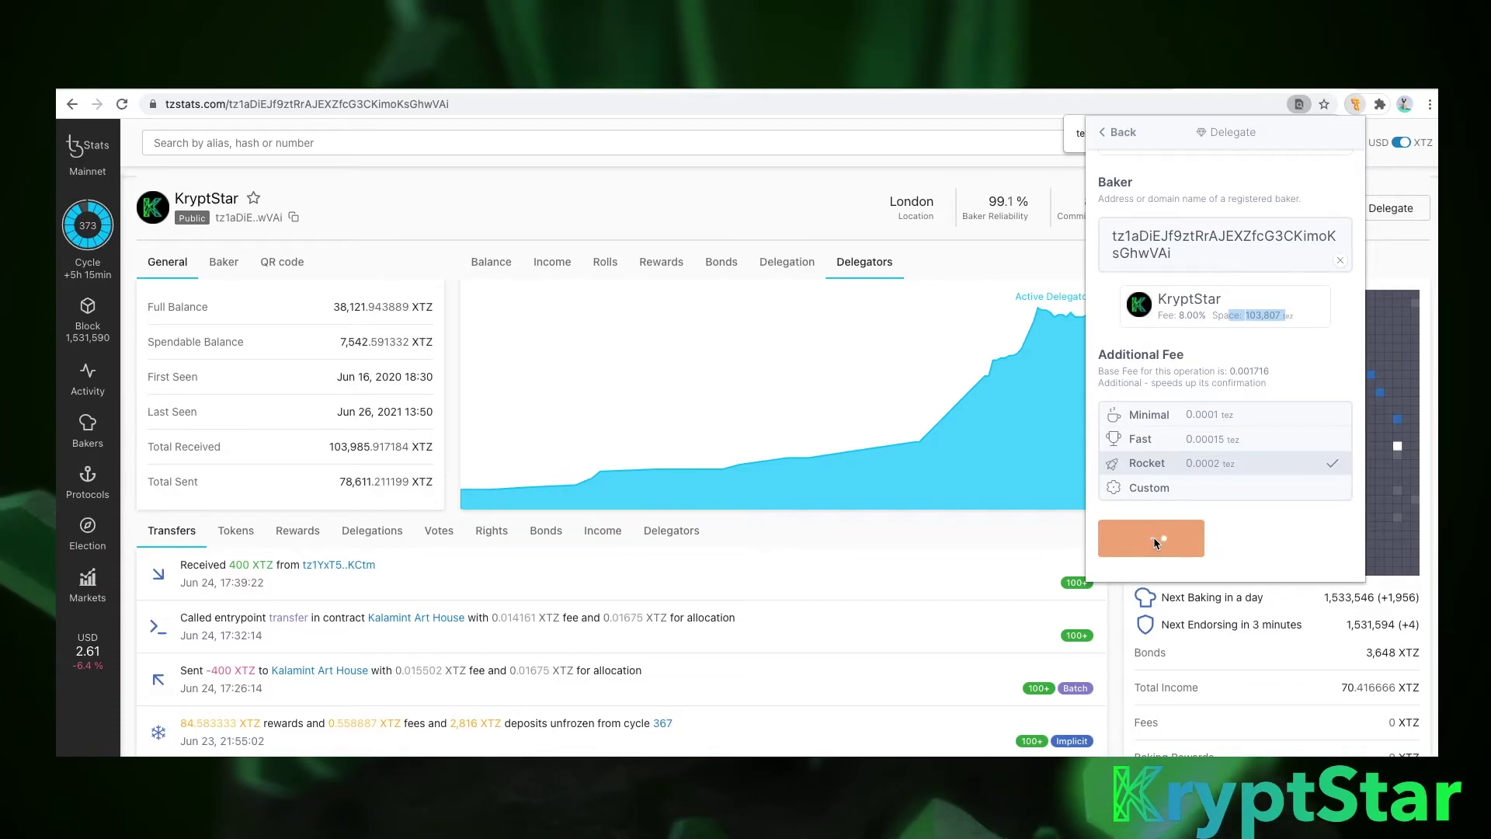
left_click(1273, 547)
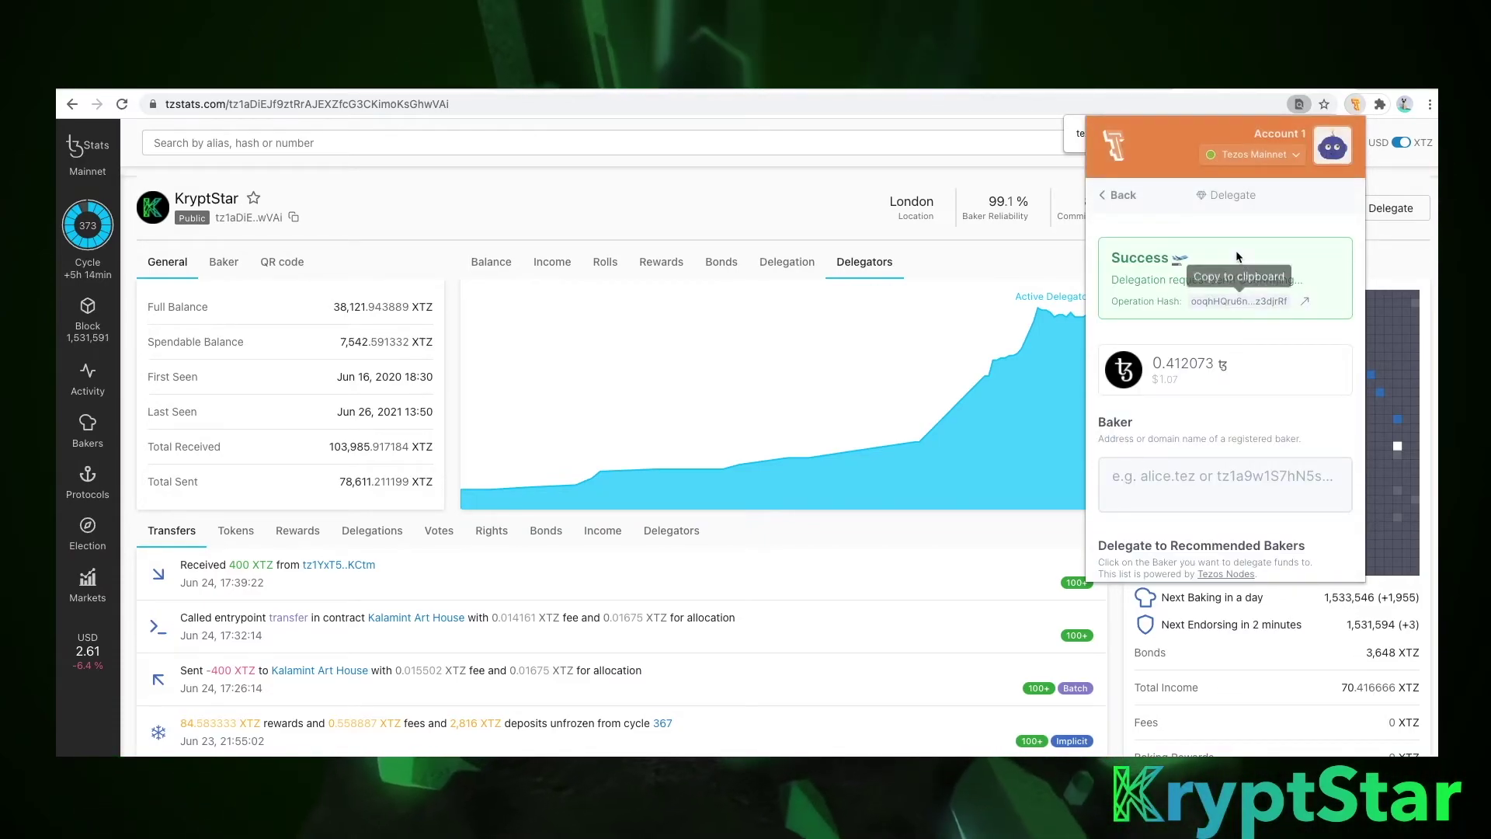
Open the pending delegation from Temple's Activity list on TzKT and highlight KryptStar as the new delegate
left_click(1122, 196)
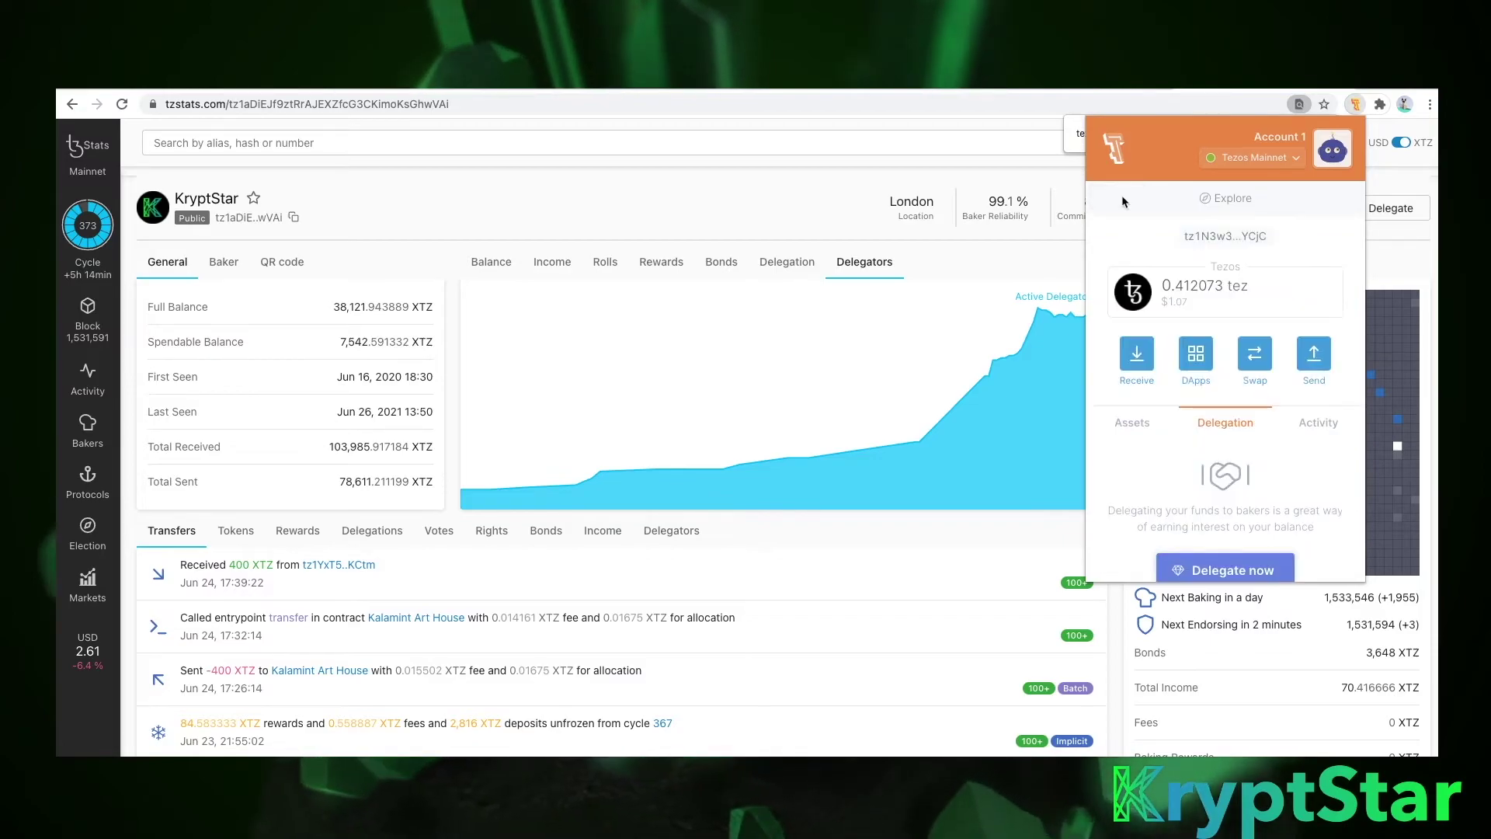
left_click(1320, 424)
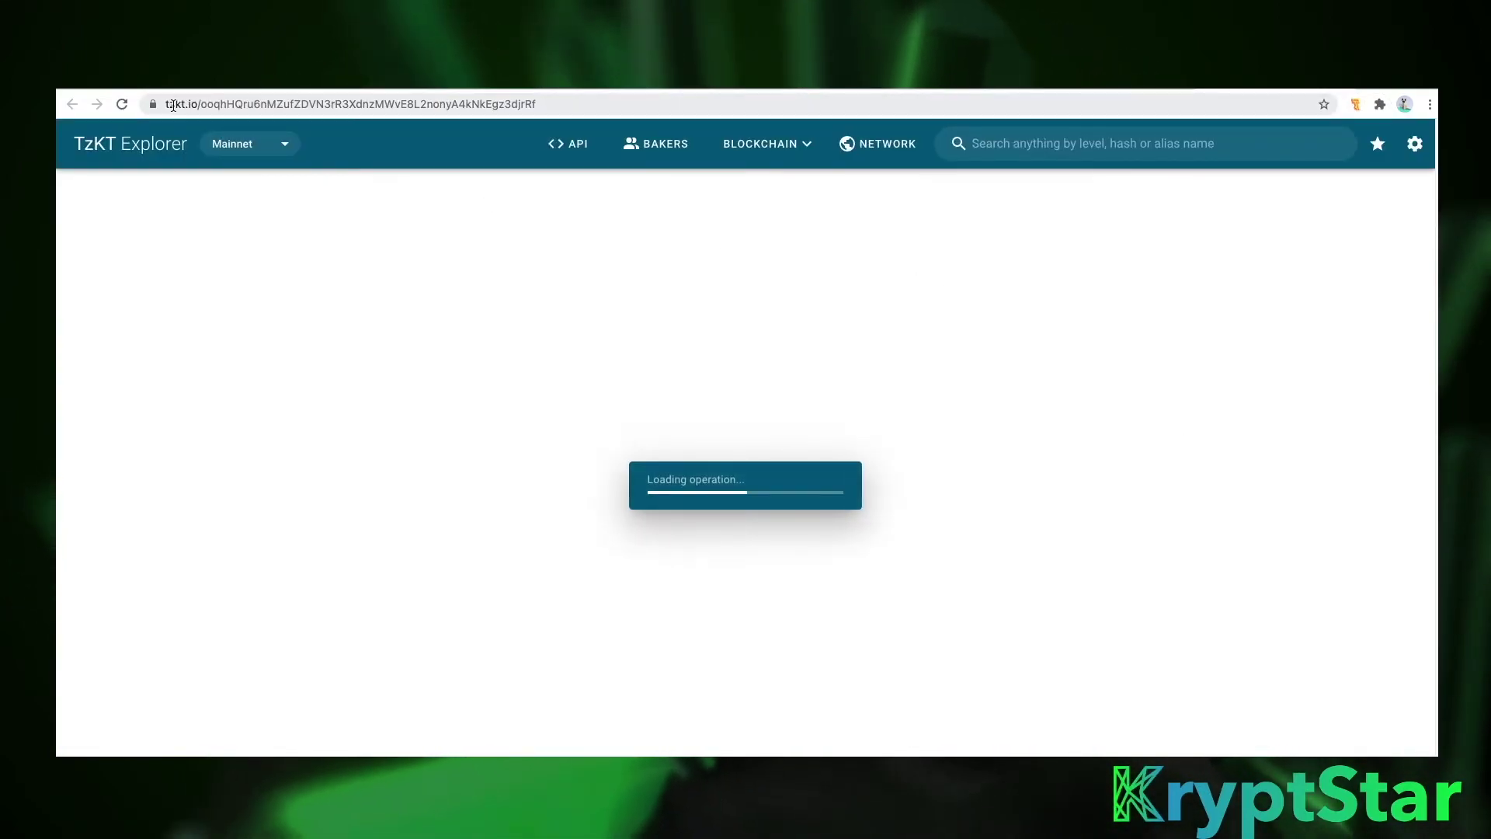
left_click(257, 106)
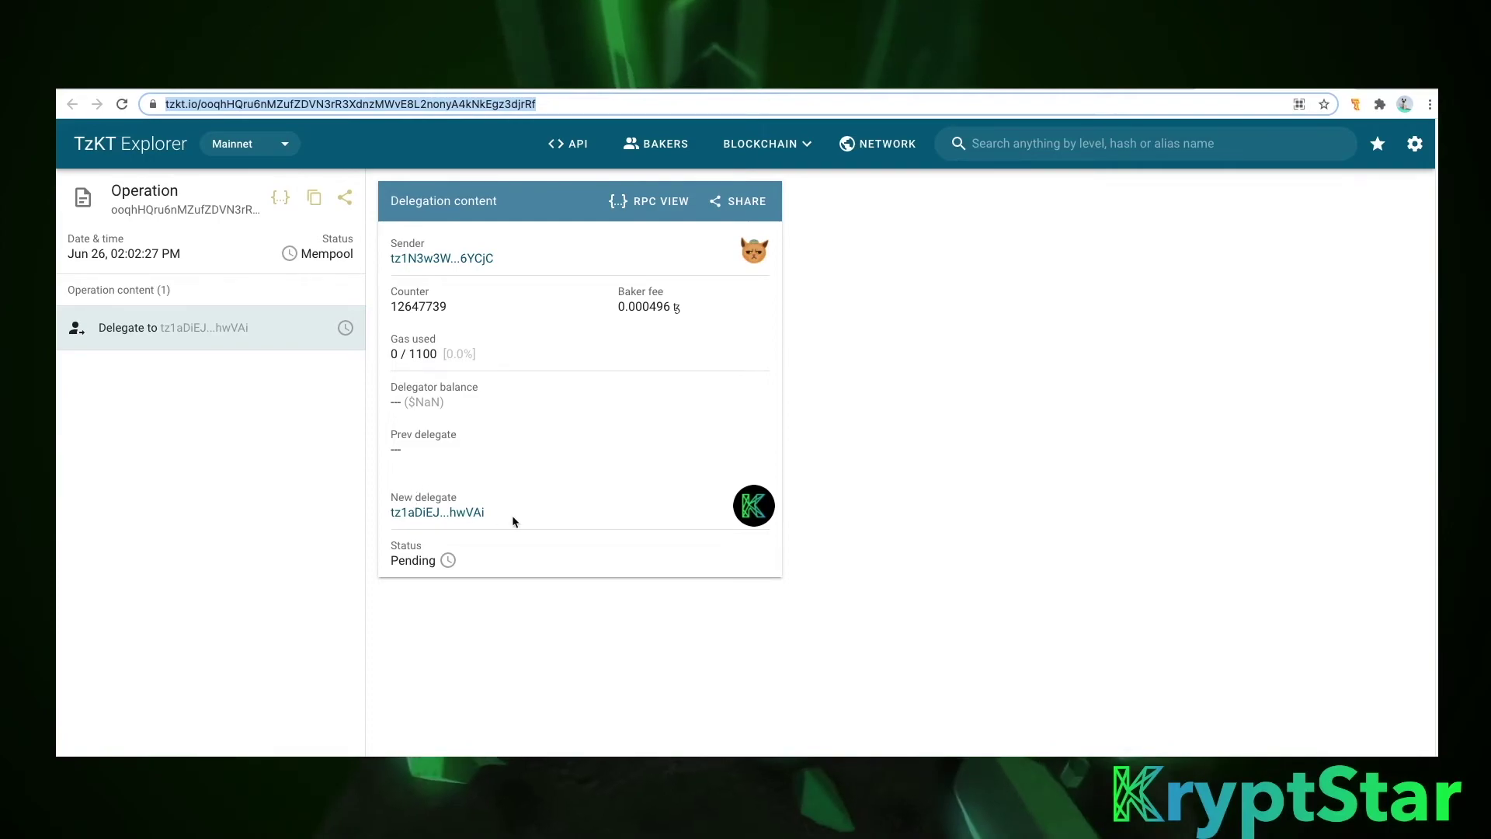
left_click(433, 524)
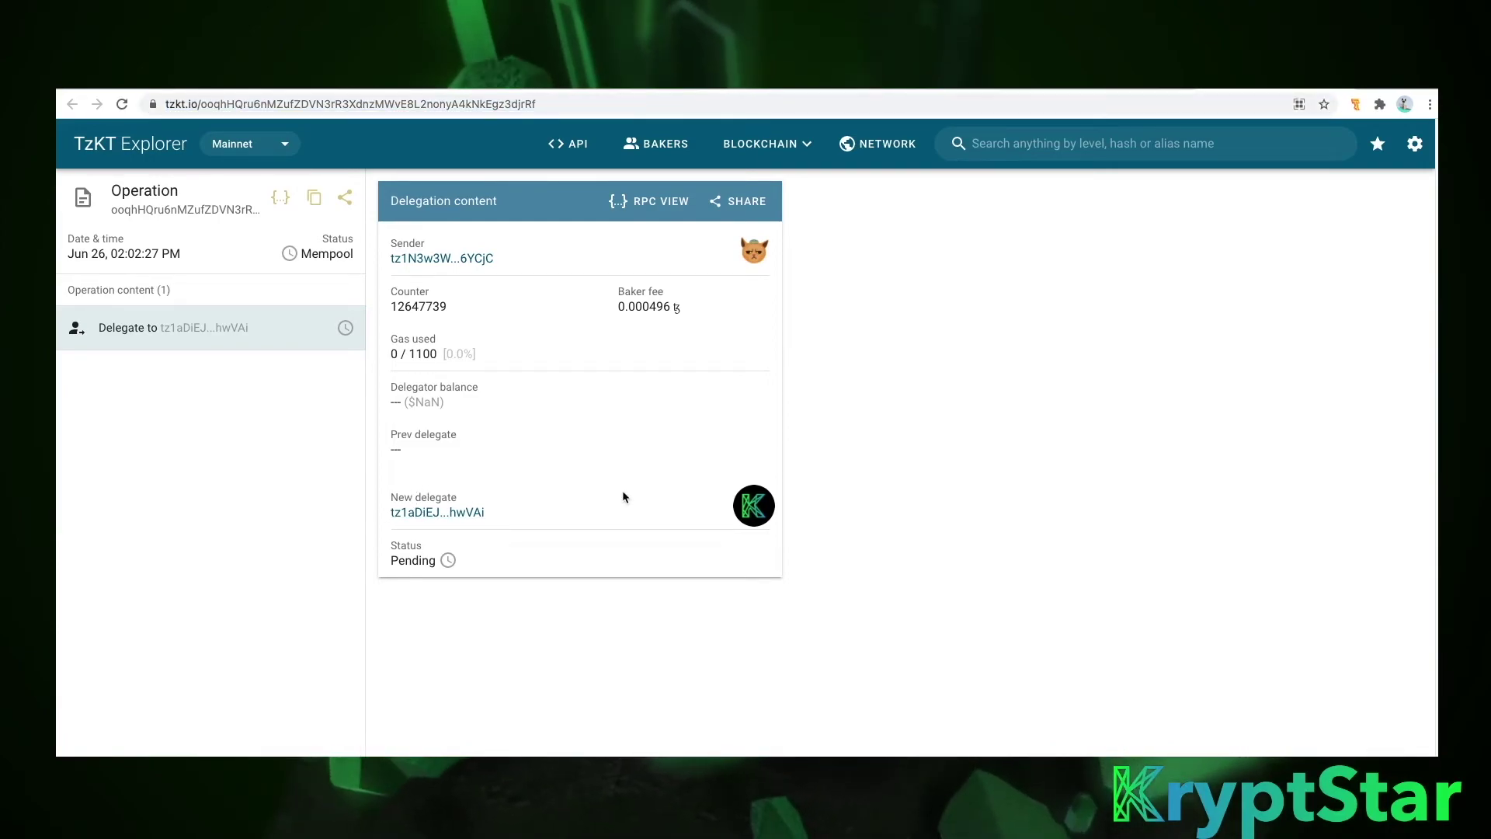
left_click_drag(702, 454, 766, 505)
left_click(826, 491)
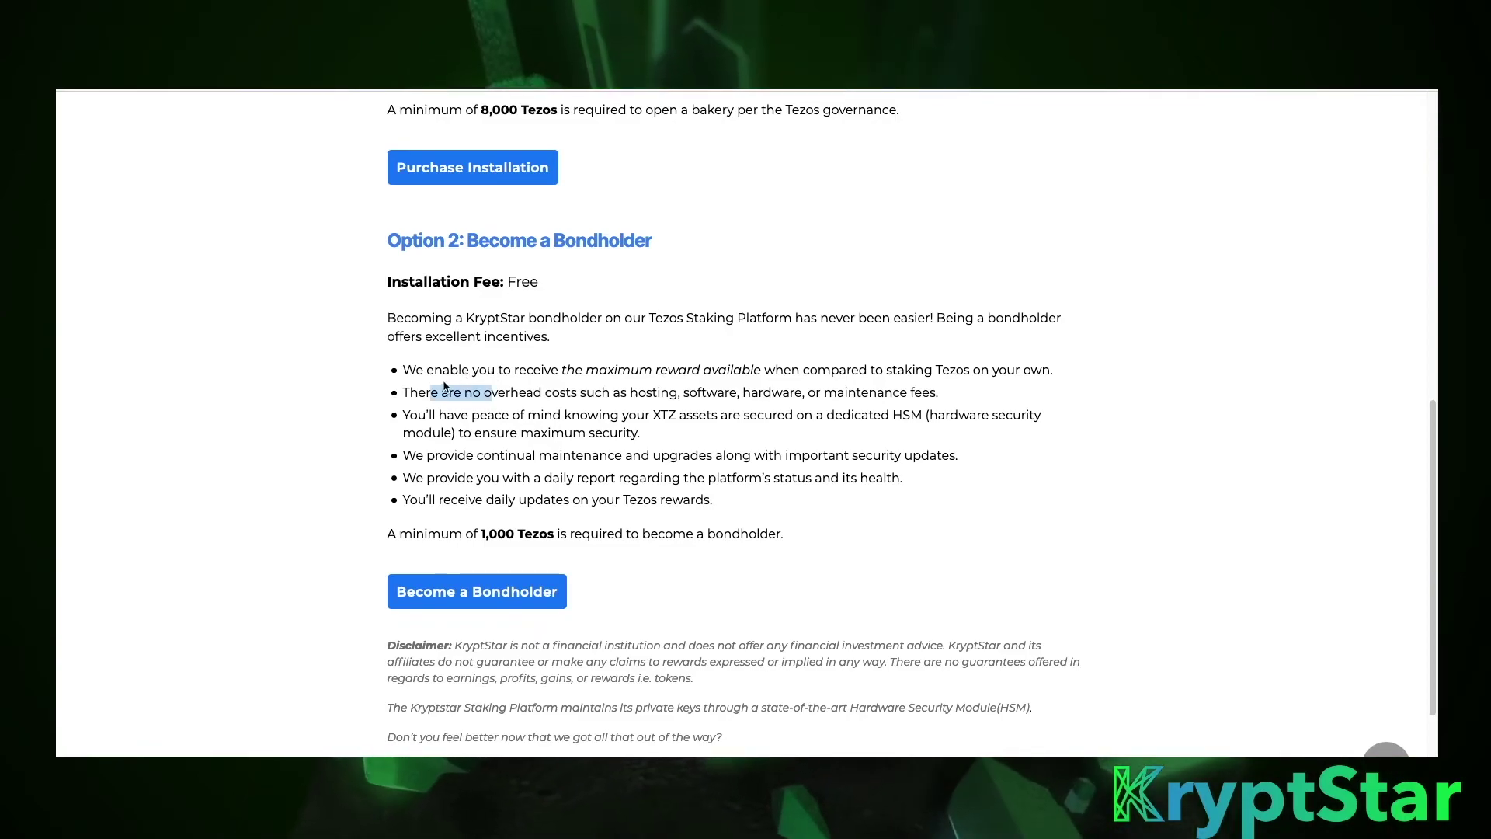
left_click_drag(424, 415, 592, 455)
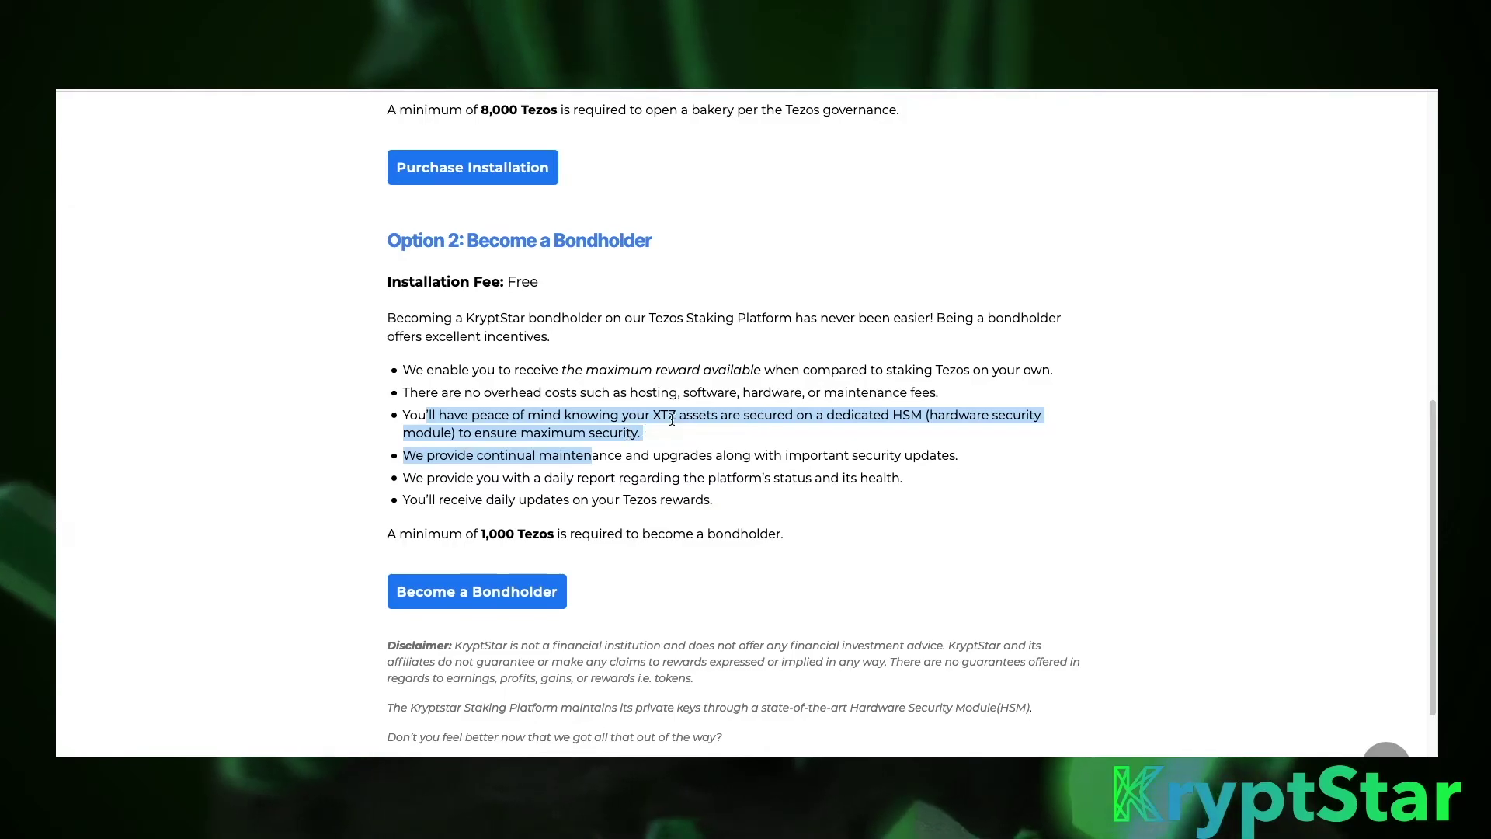
left_click(551, 415)
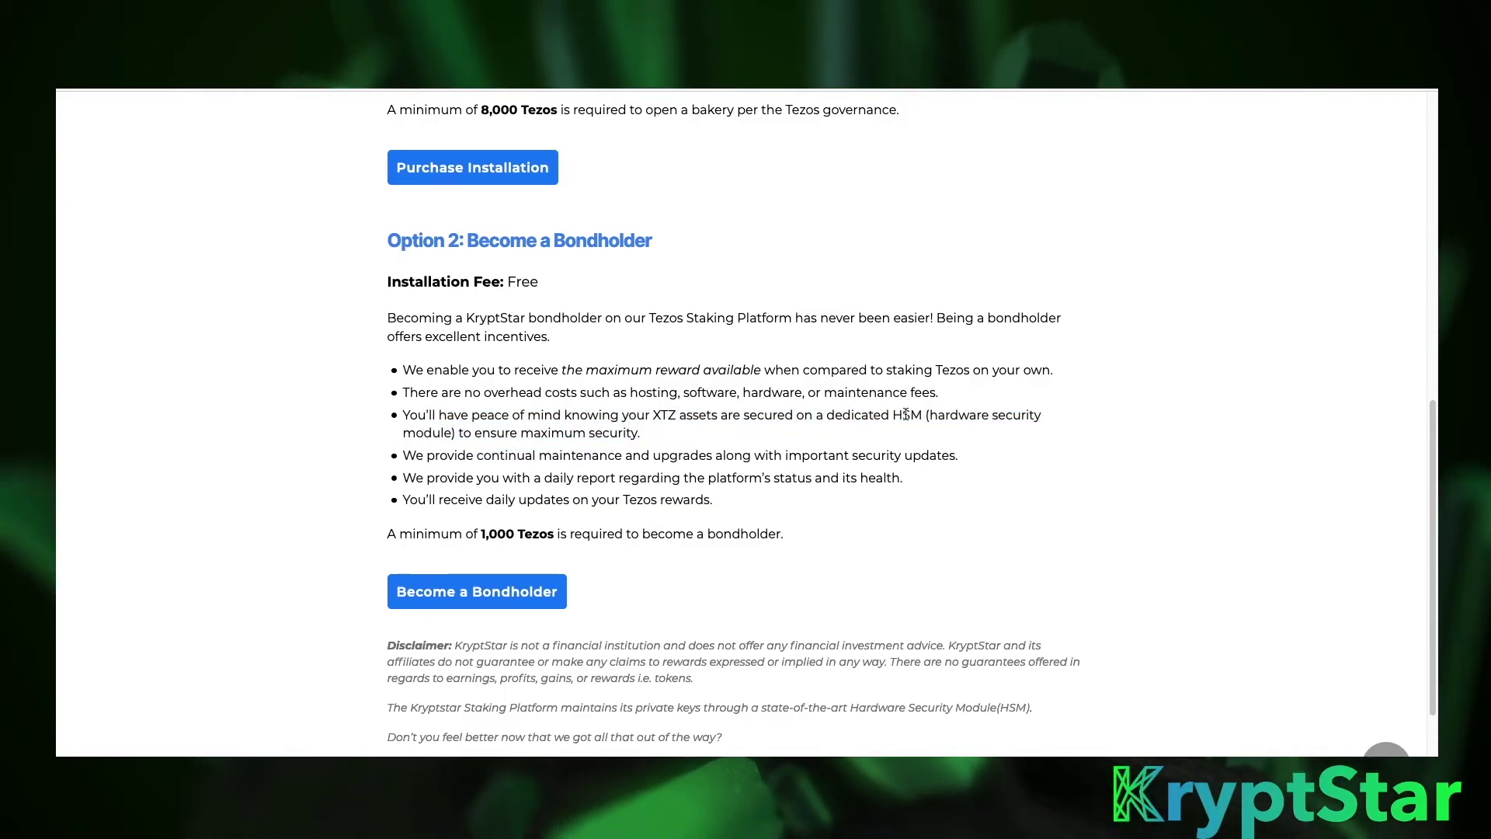
left_click_drag(883, 415, 643, 433)
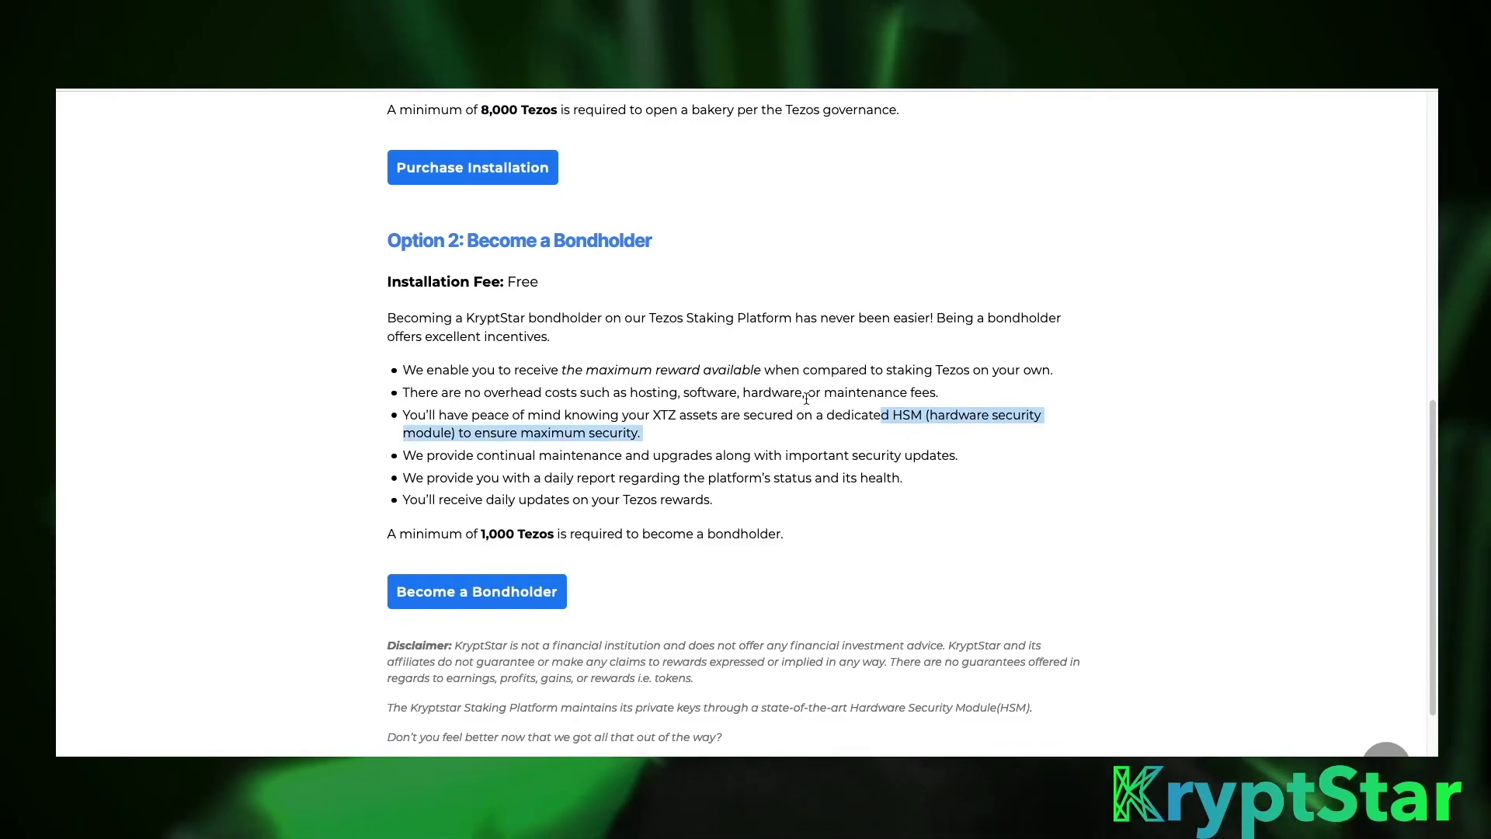
left_click(831, 420)
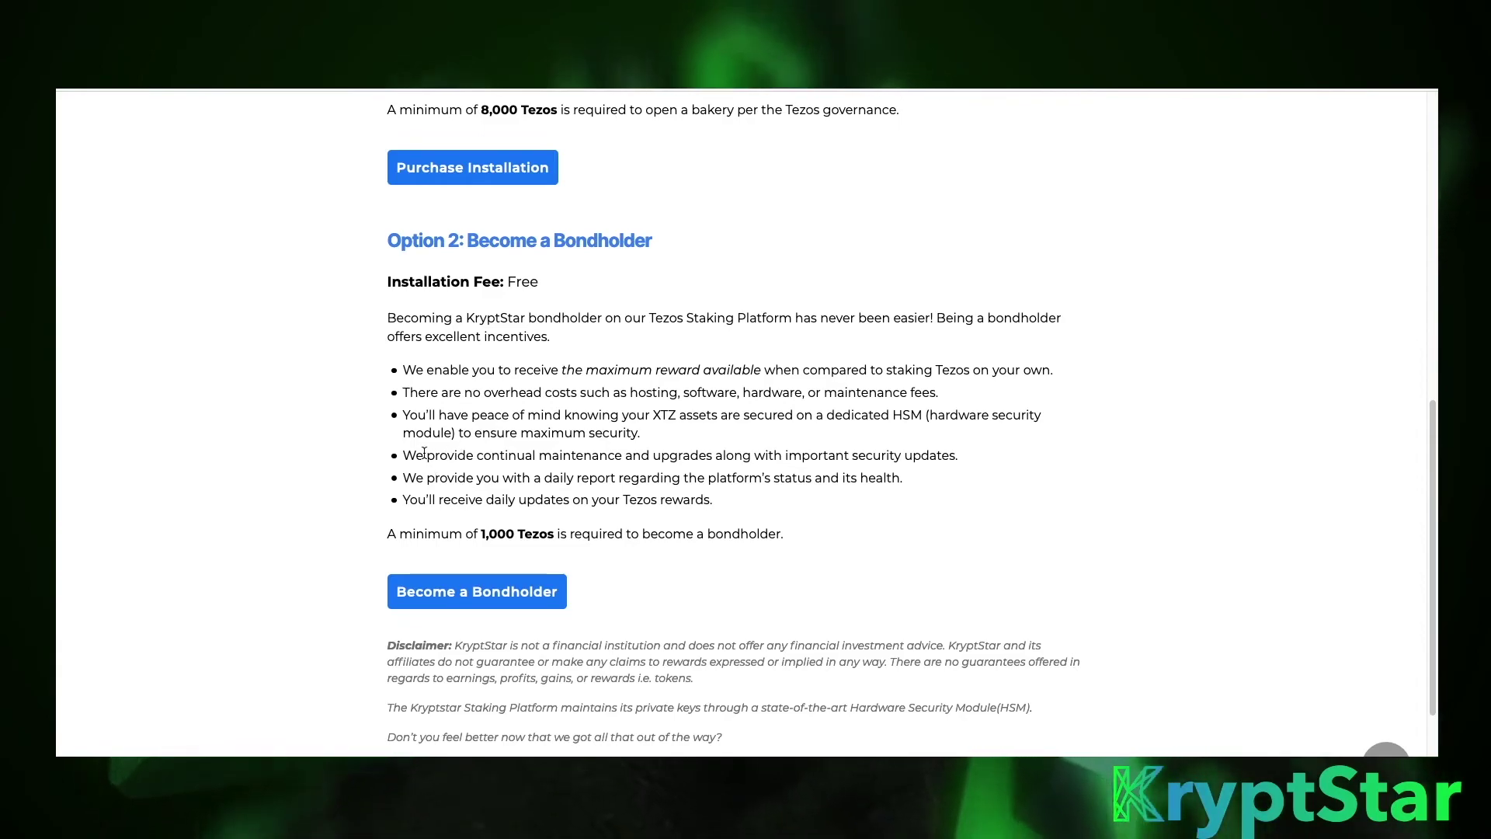
left_click_drag(550, 456, 641, 474)
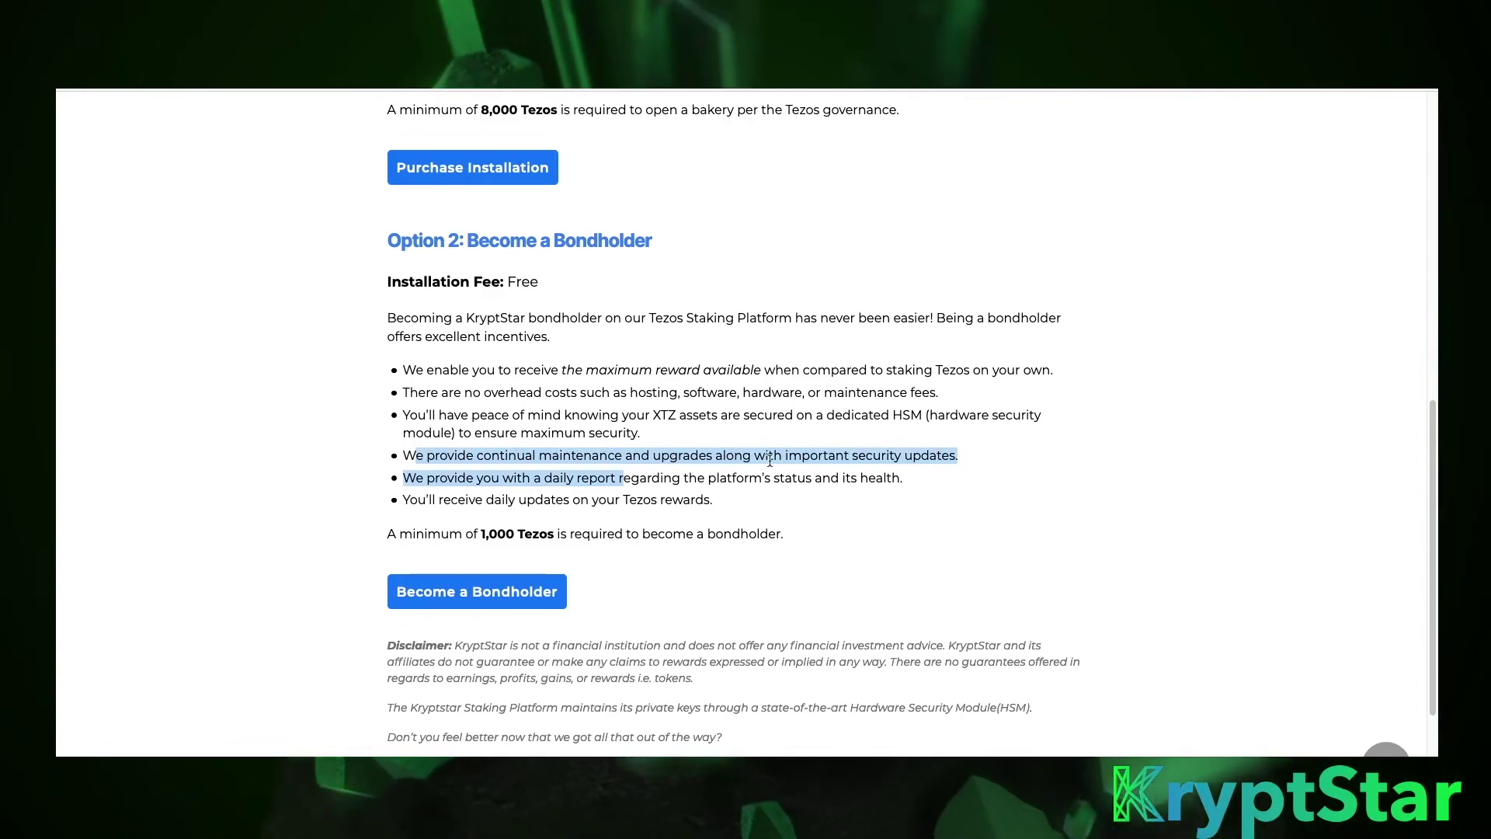
left_click(858, 454)
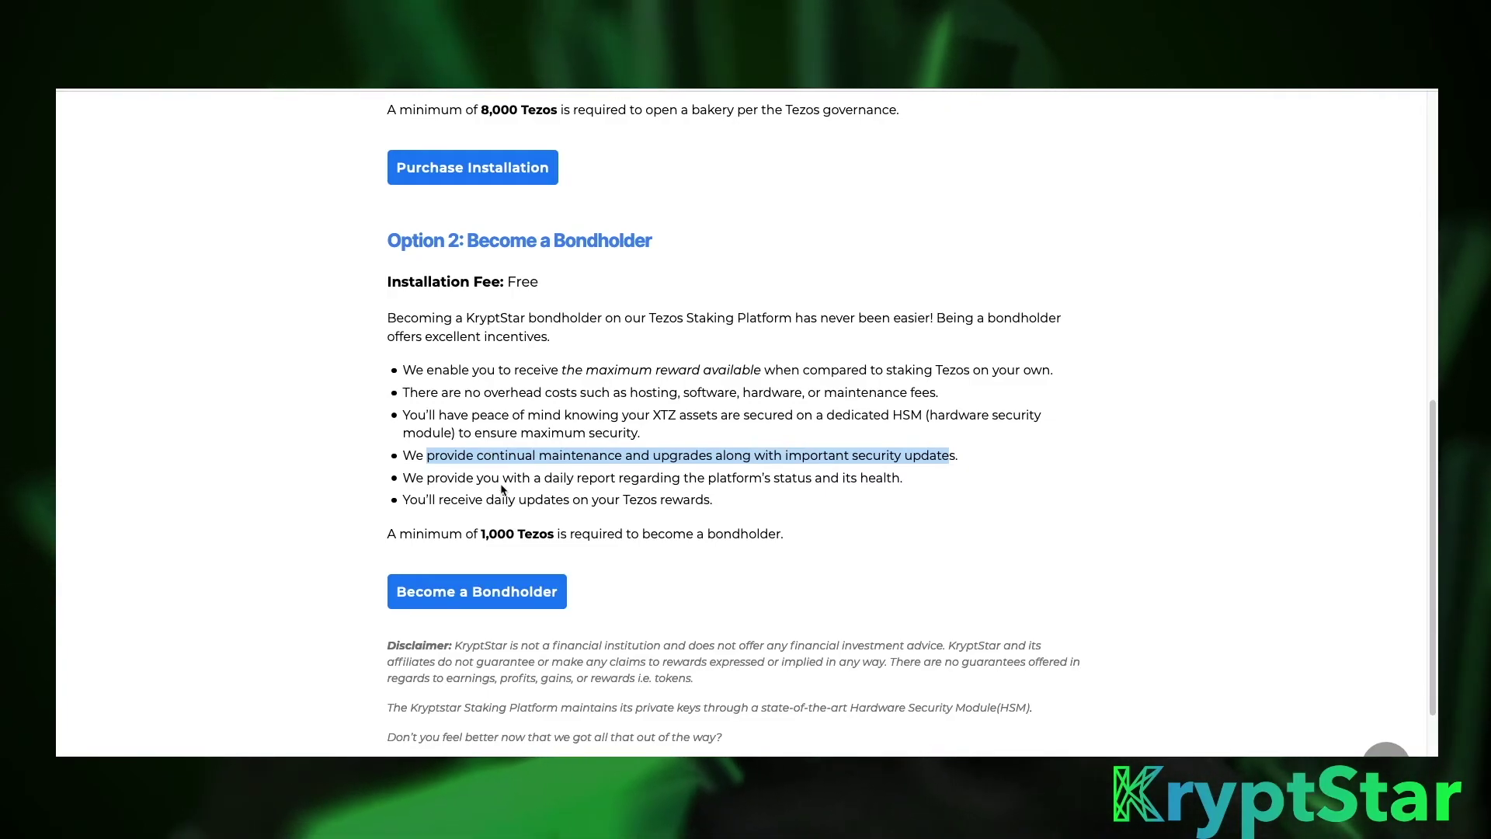
left_click_drag(417, 479, 623, 501)
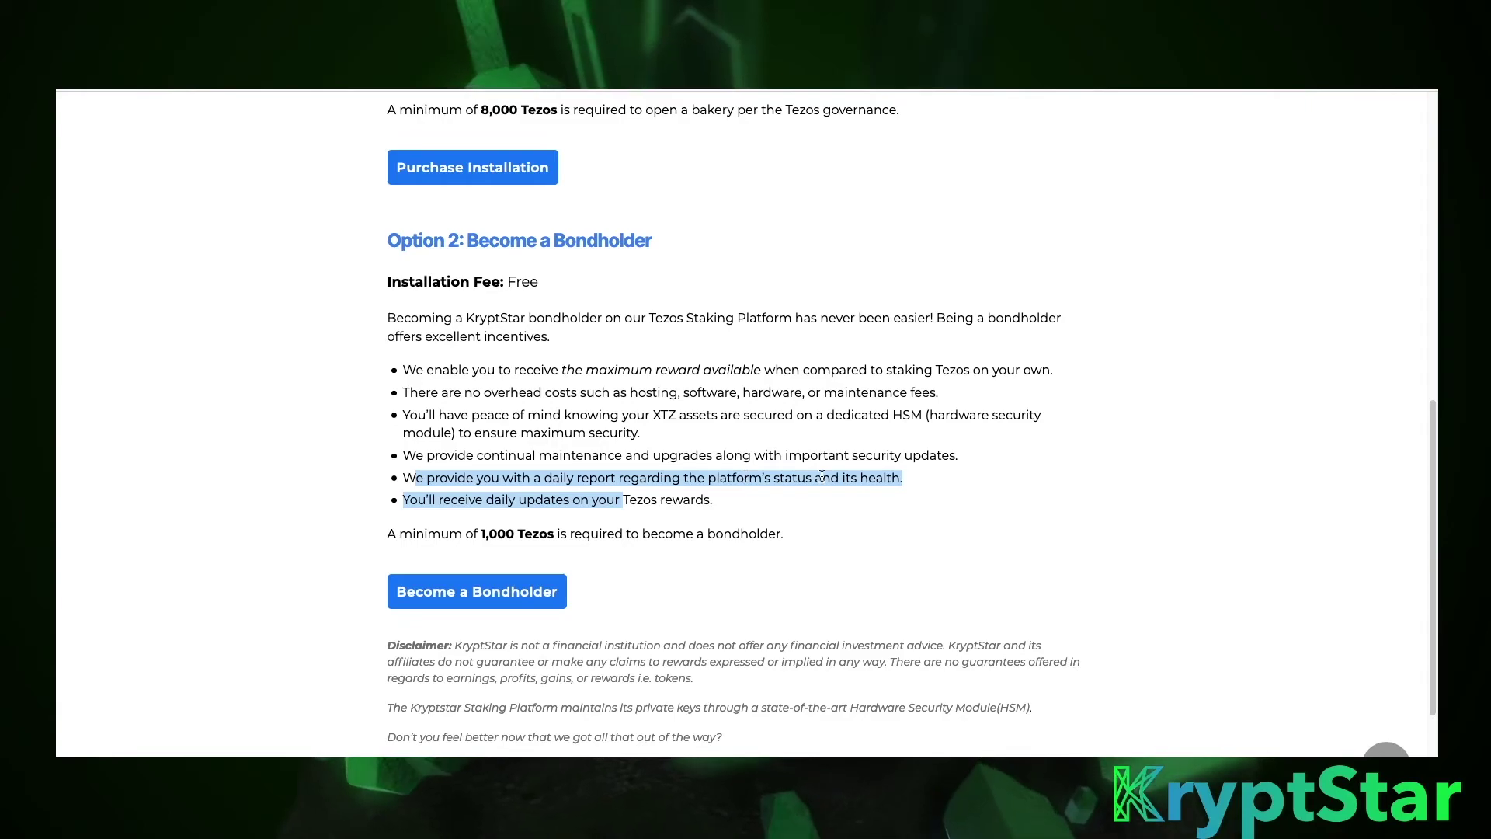
left_click(898, 482)
left_click_drag(899, 482, 568, 479)
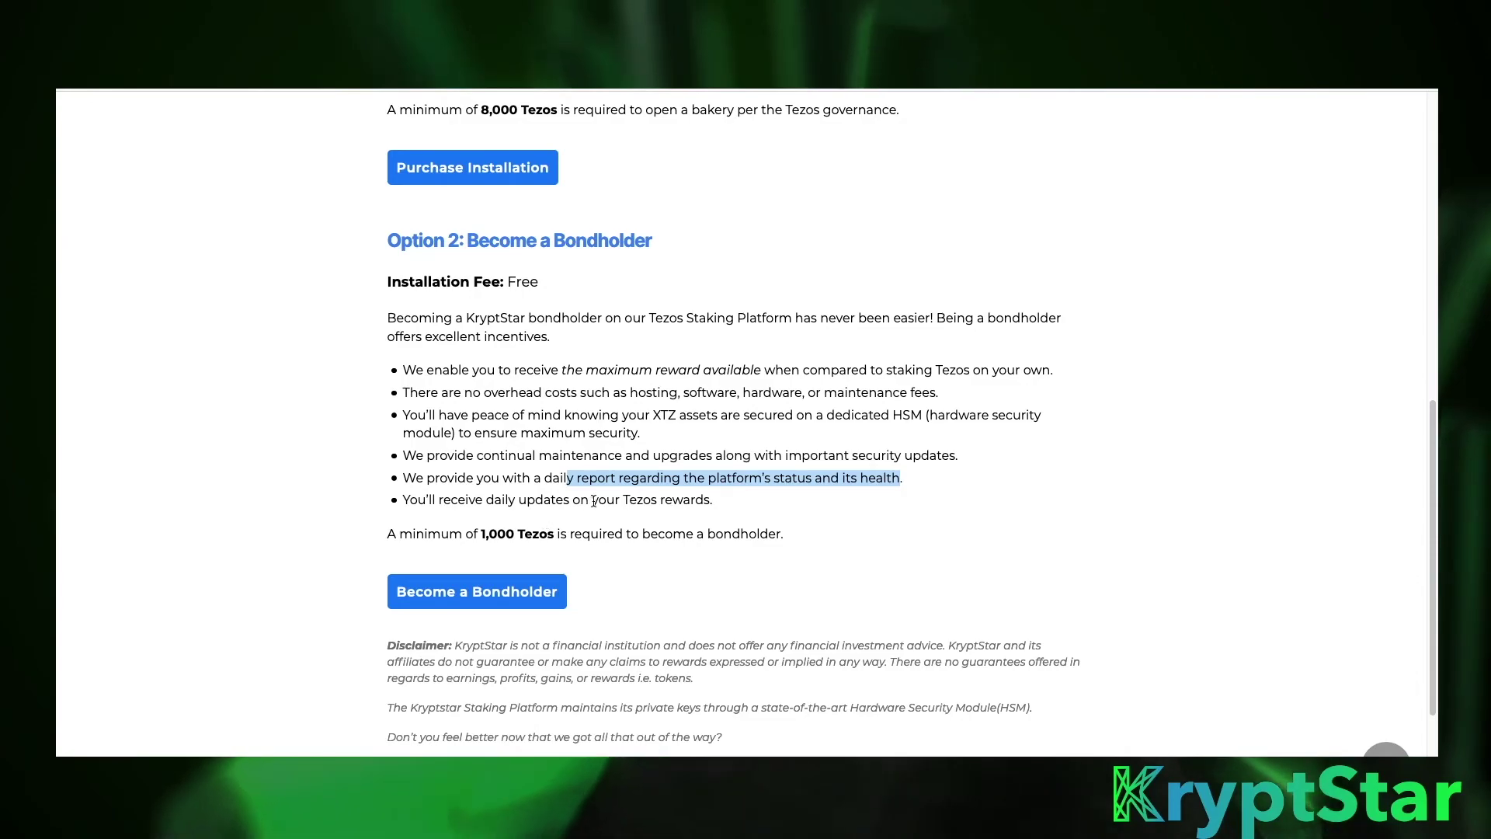
left_click_drag(417, 501, 733, 514)
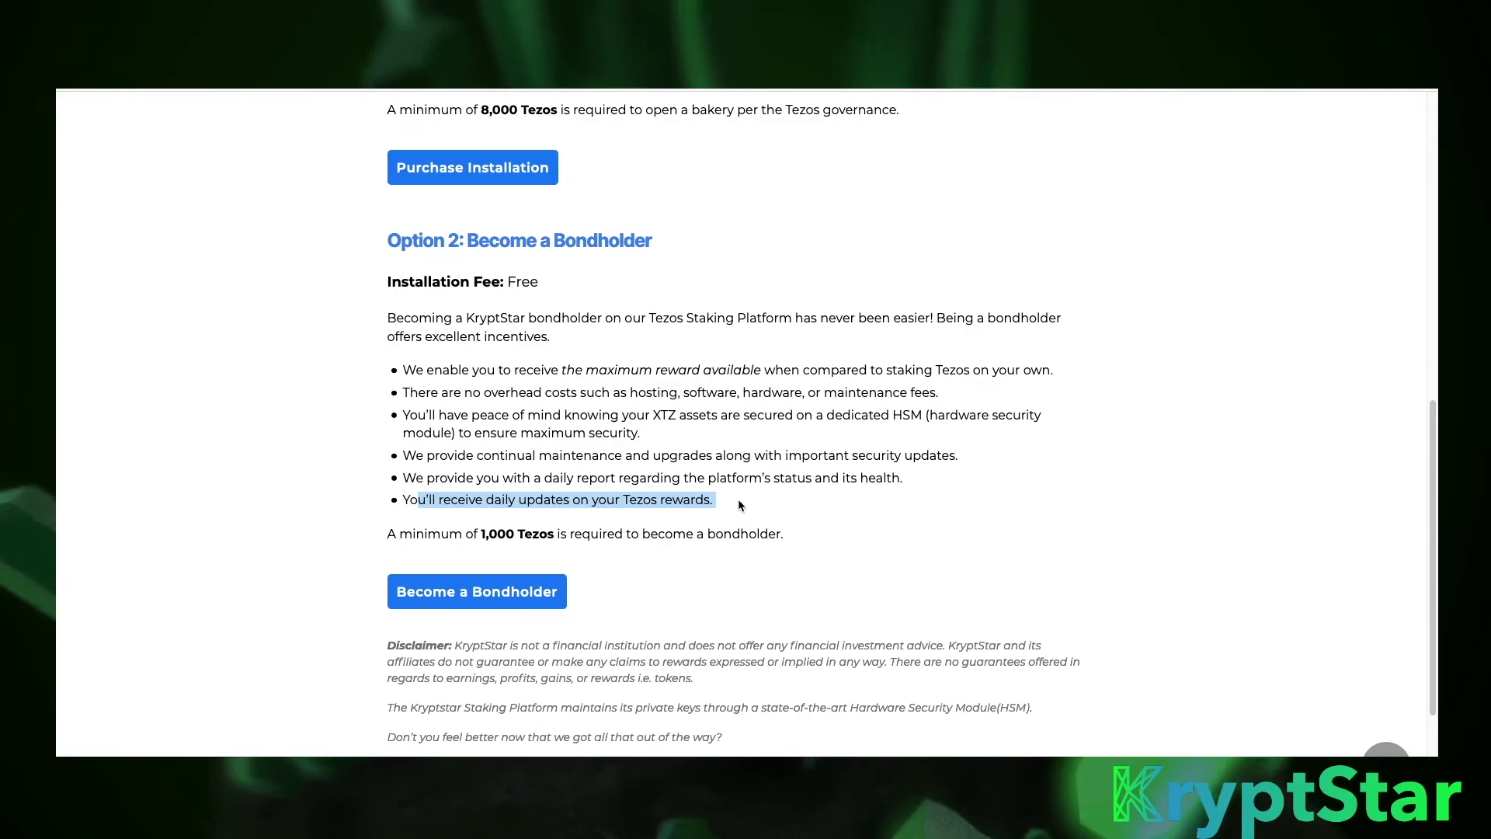
left_click(794, 530)
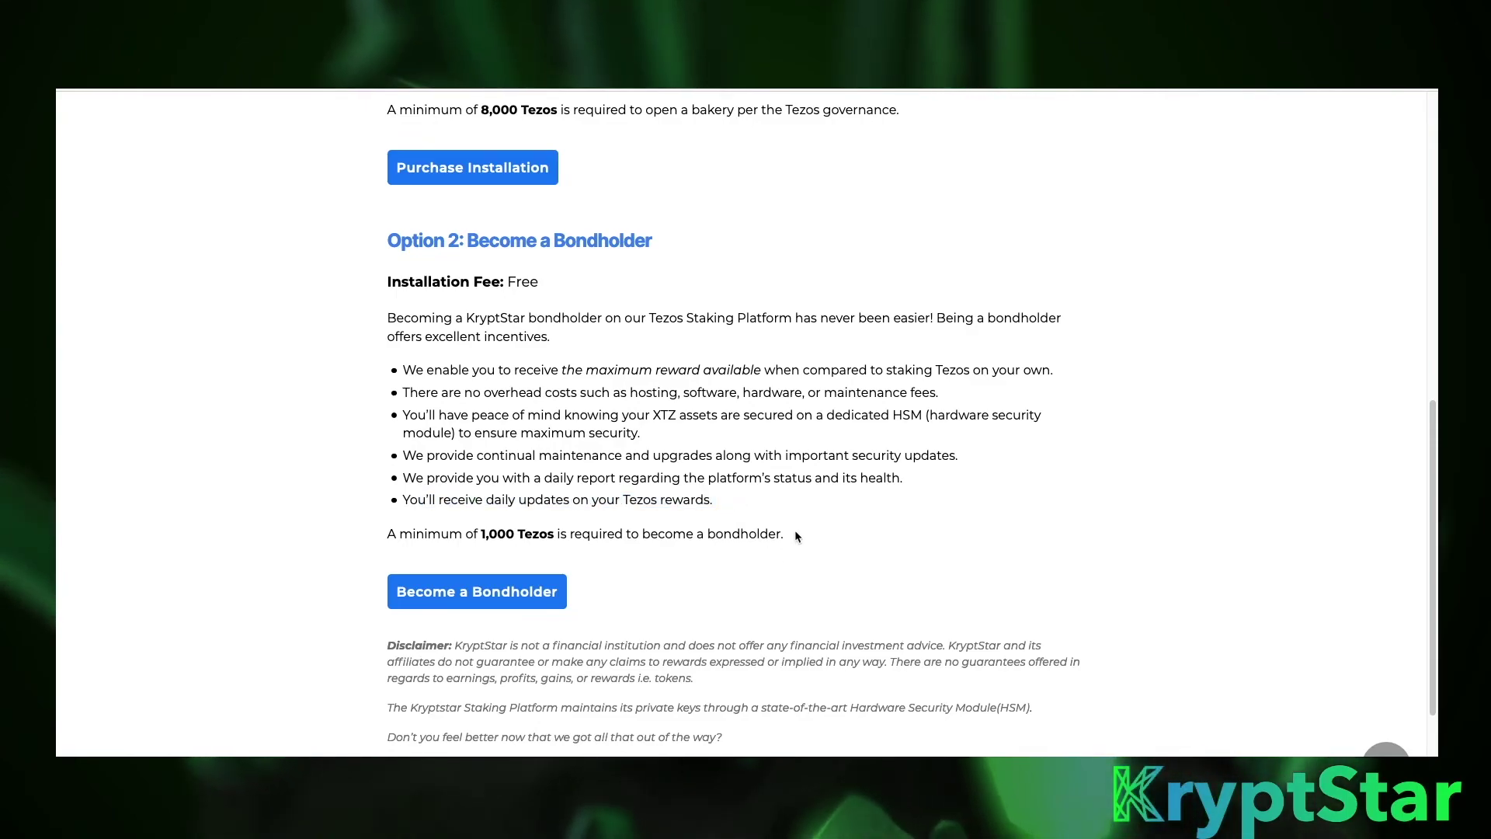
triple_click(486, 531)
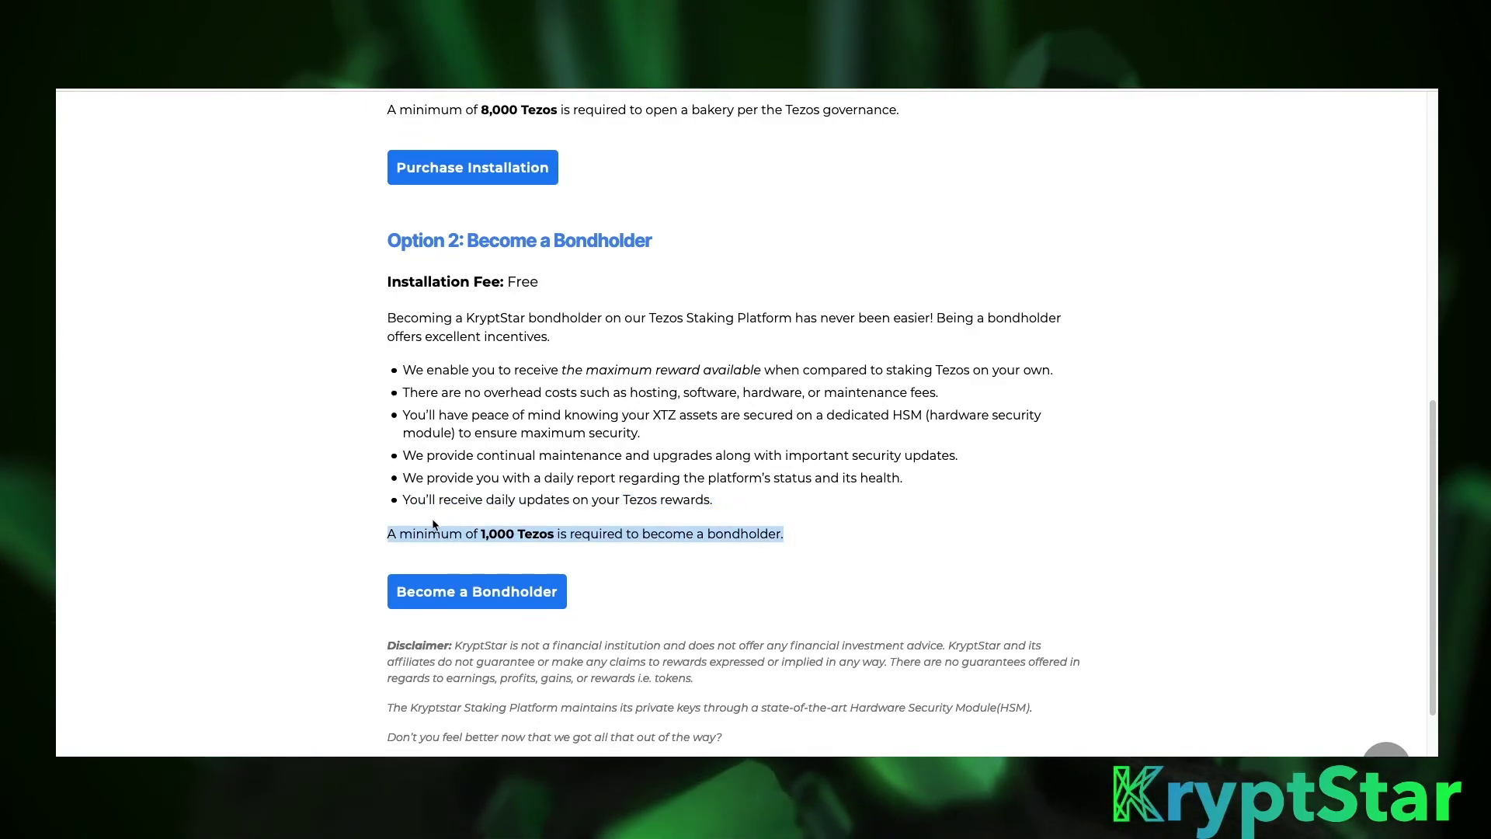